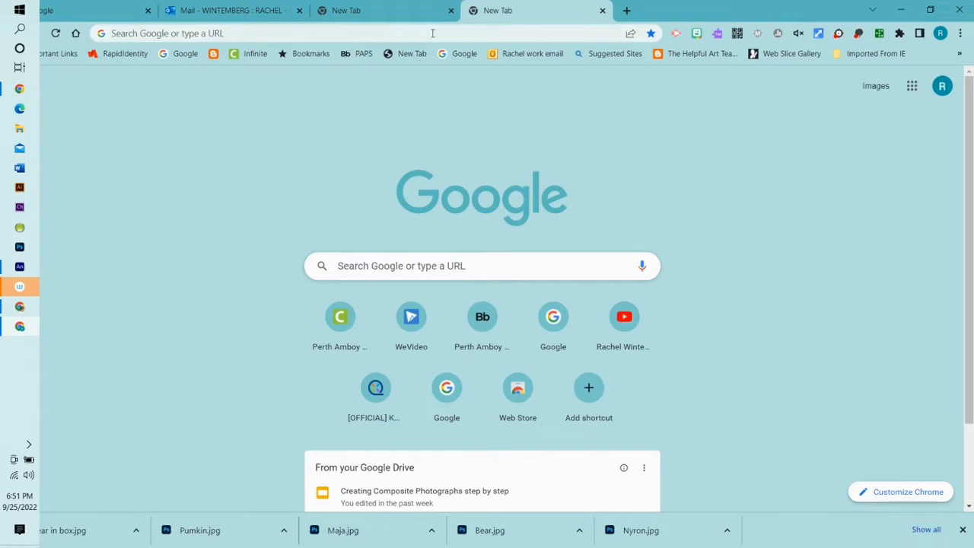
Step: Go to wevideo.com and close the browser's downloads bar
click(440, 33)
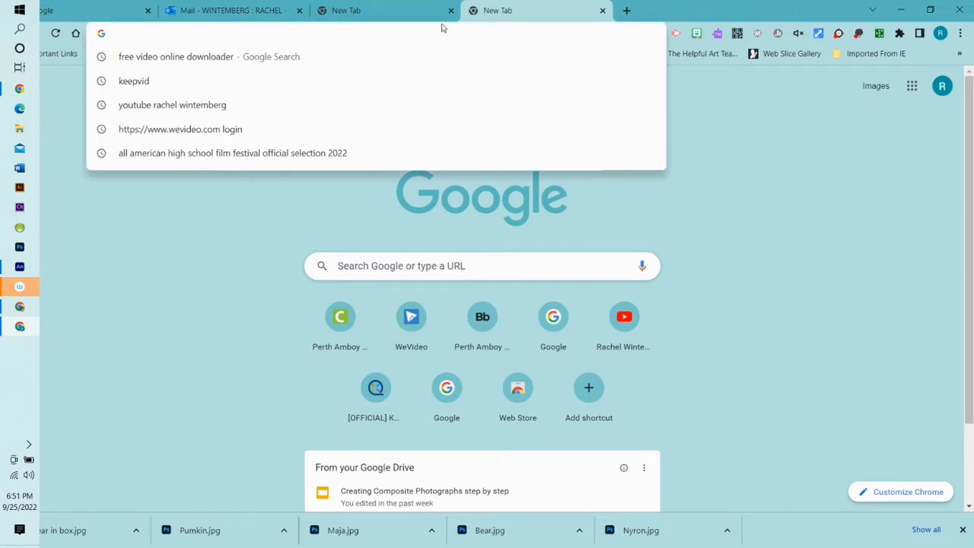
text(wevideo)
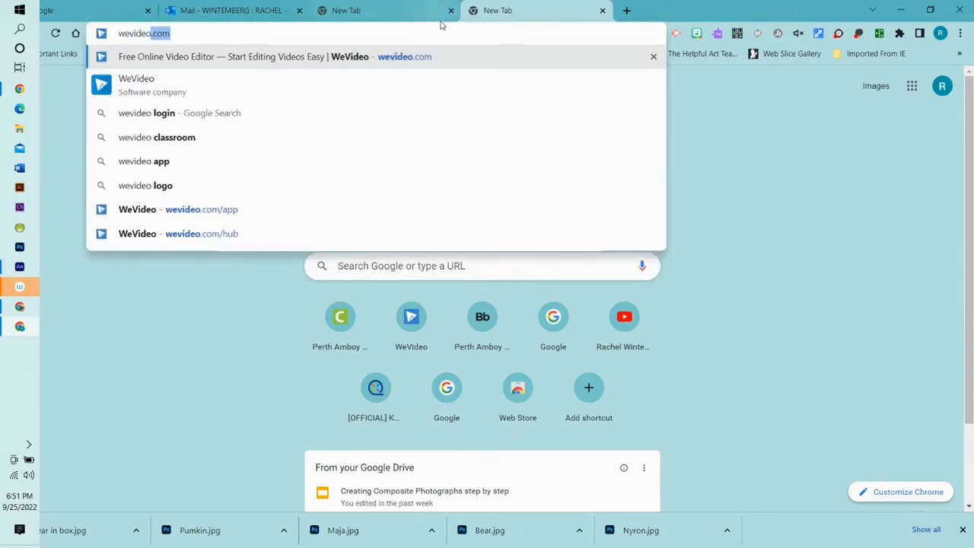
text(.com)
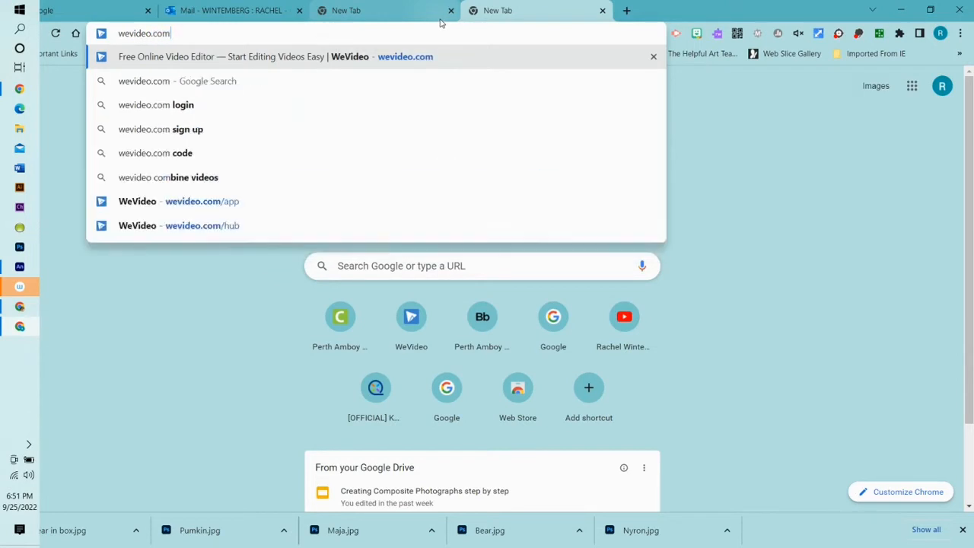
key(Return)
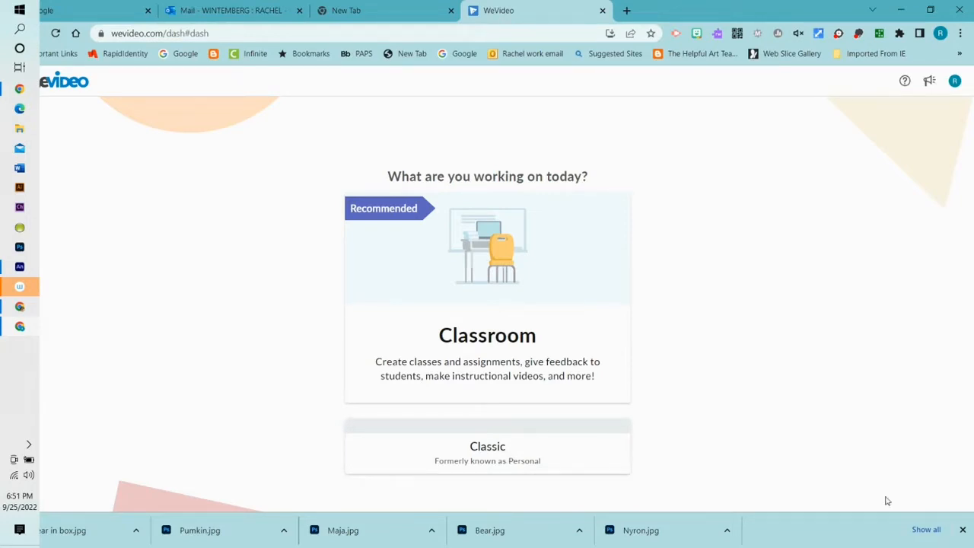
click(963, 529)
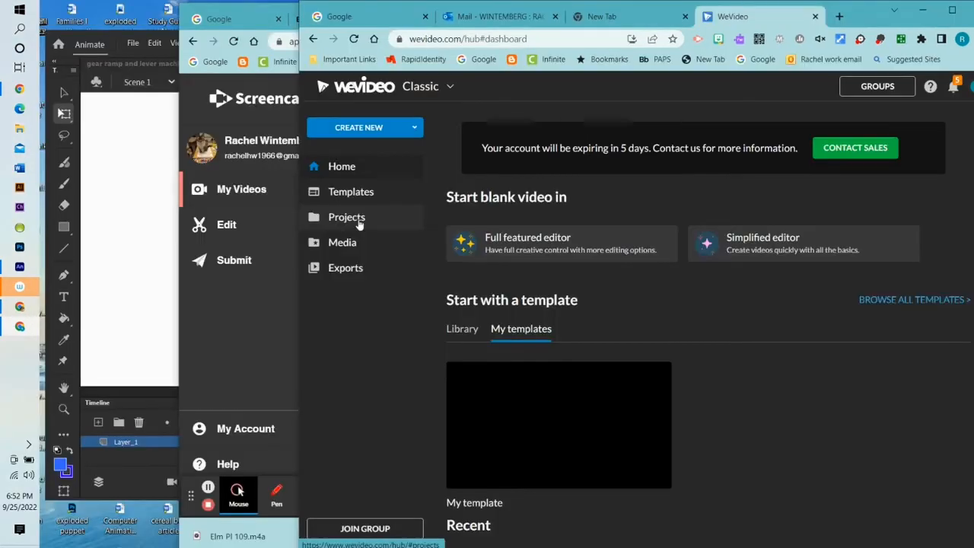
Step: Create a new Personal project titled MySelfie without adding any media to it
click(356, 219)
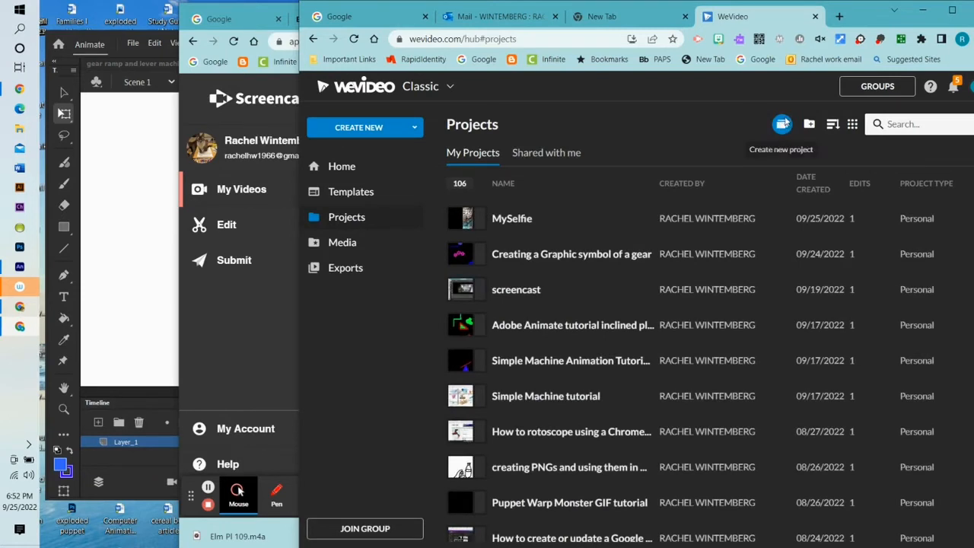
click(783, 124)
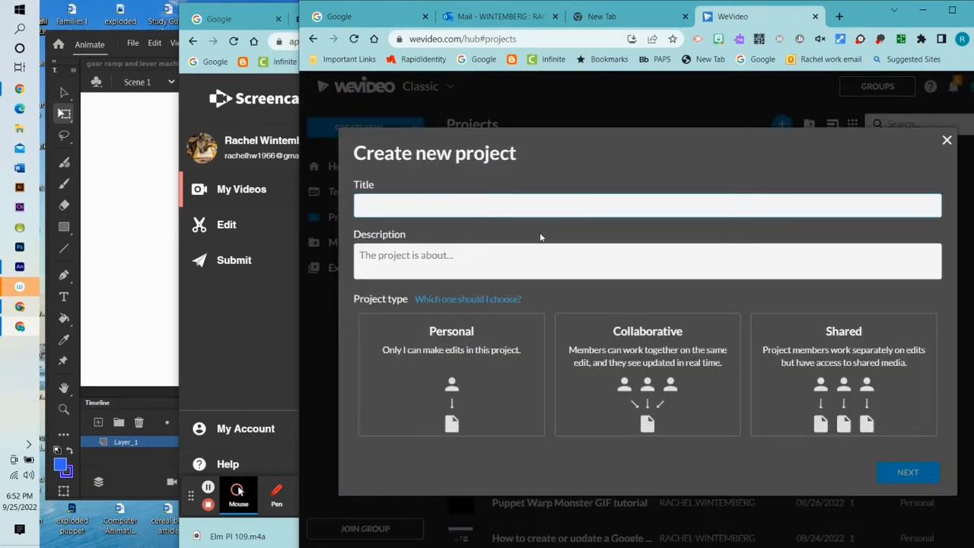
click(453, 358)
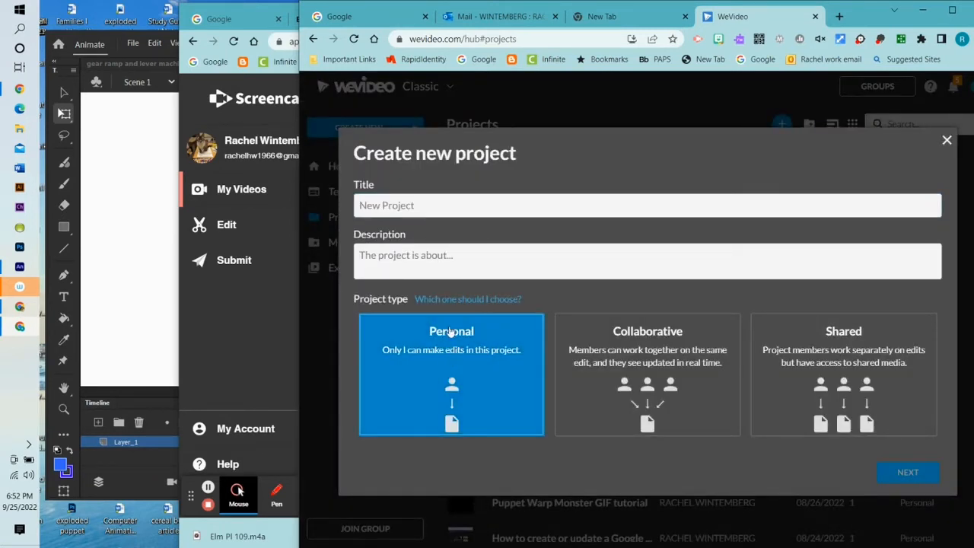
click(441, 204)
text(MySelf)
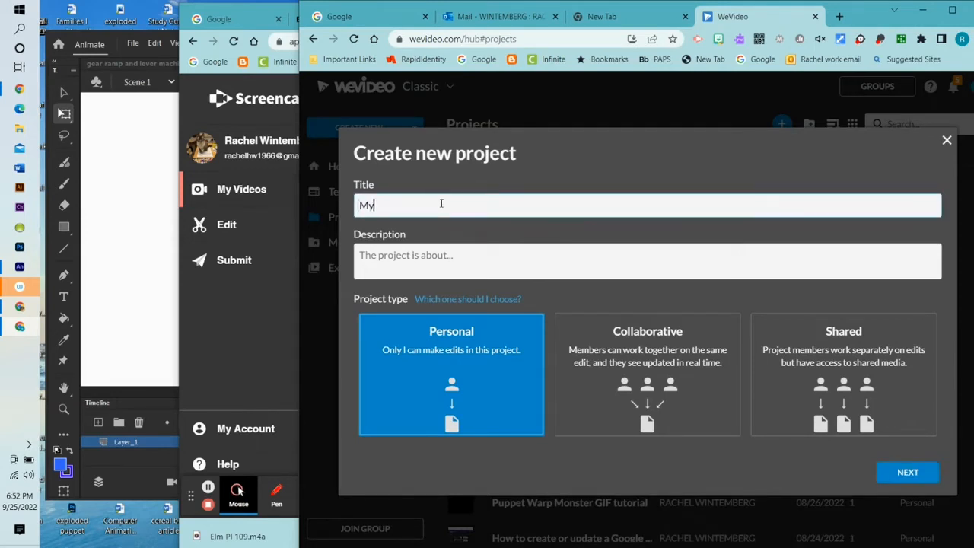
text(ie)
click(891, 468)
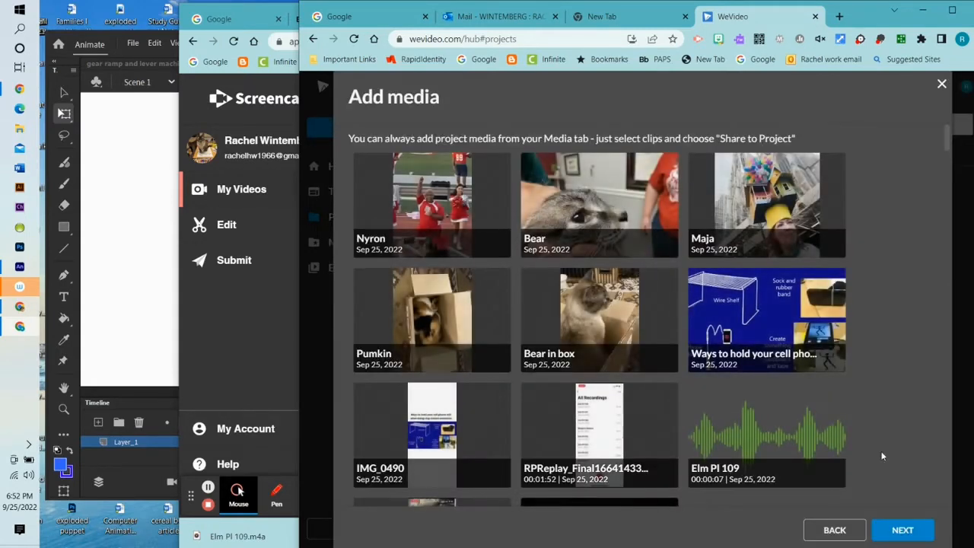
click(906, 532)
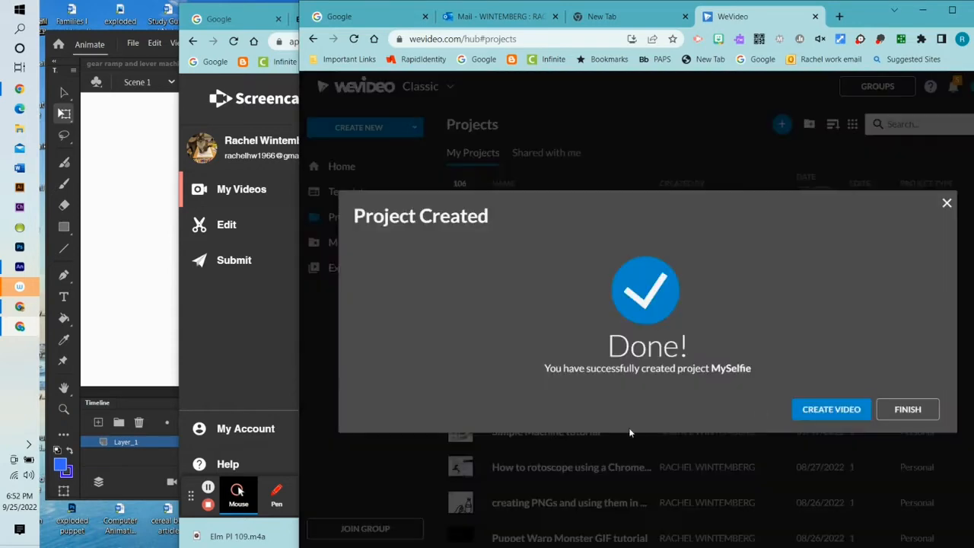
Step: Start a new video in the created project and maximize the browser window
click(830, 410)
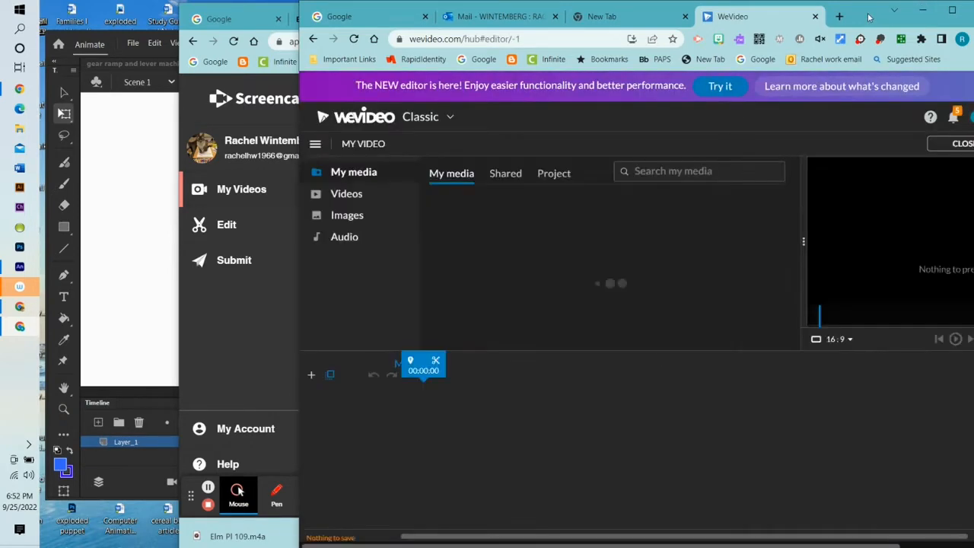
drag(871, 17, 724, 25)
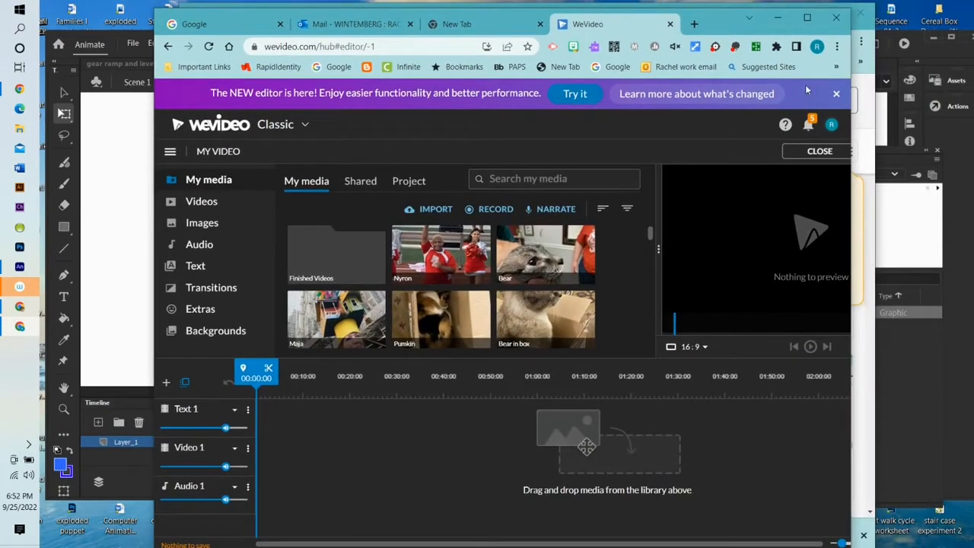
click(805, 20)
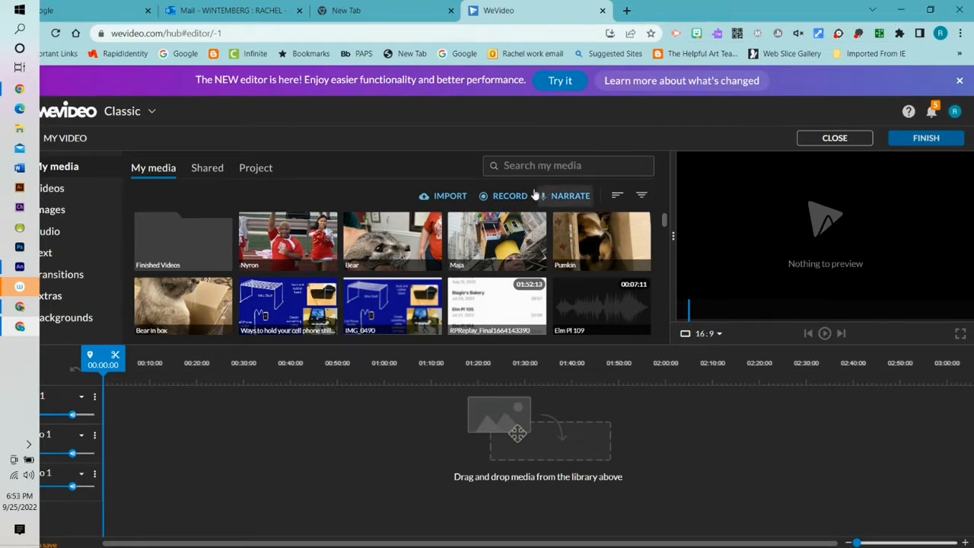
Step: Look through the photos in the open Outlook message with no subject, and return to the WeVideo editor
click(196, 9)
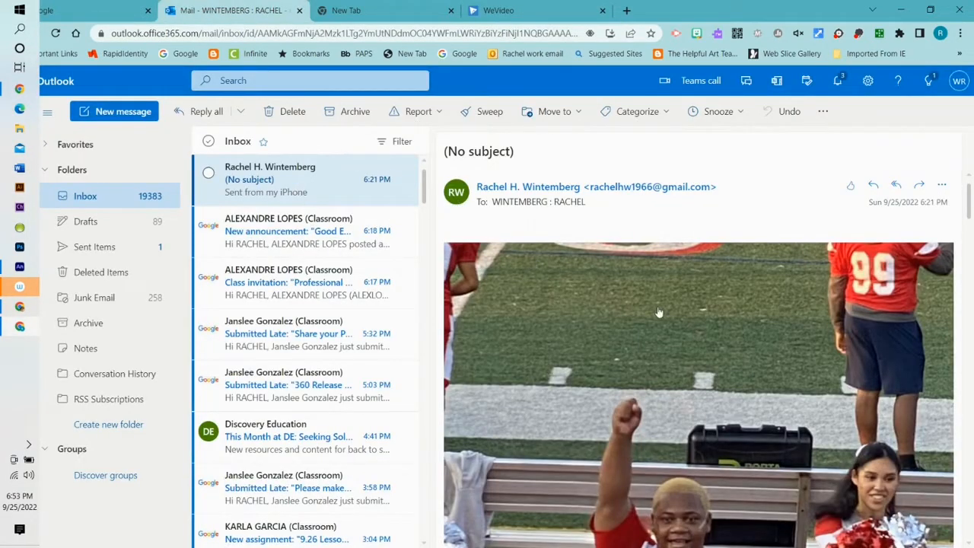
scroll(652, 321, down, 5)
scroll(651, 305, up, 5)
scroll(620, 295, down, 4)
scroll(599, 299, down, 15)
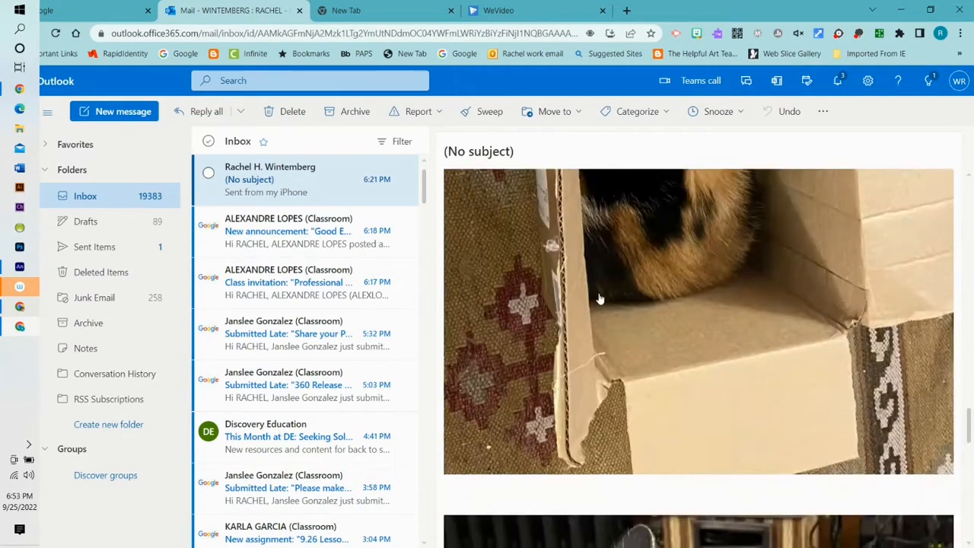
scroll(600, 297, up, 10)
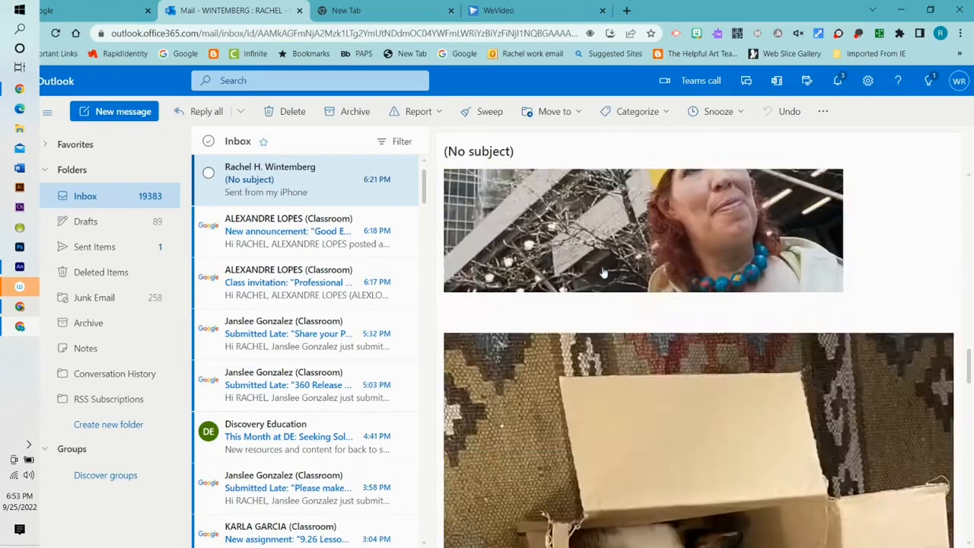
scroll(601, 262, up, 5)
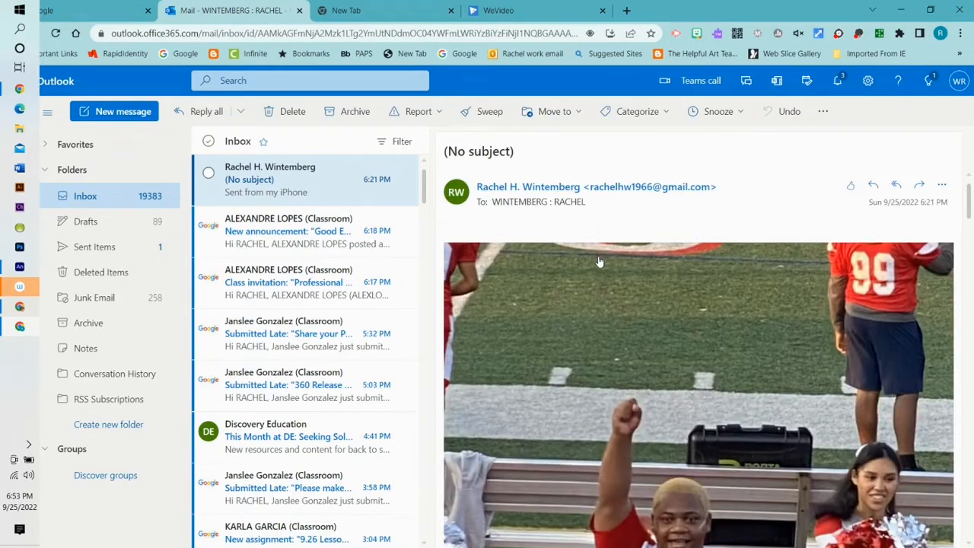
click(548, 10)
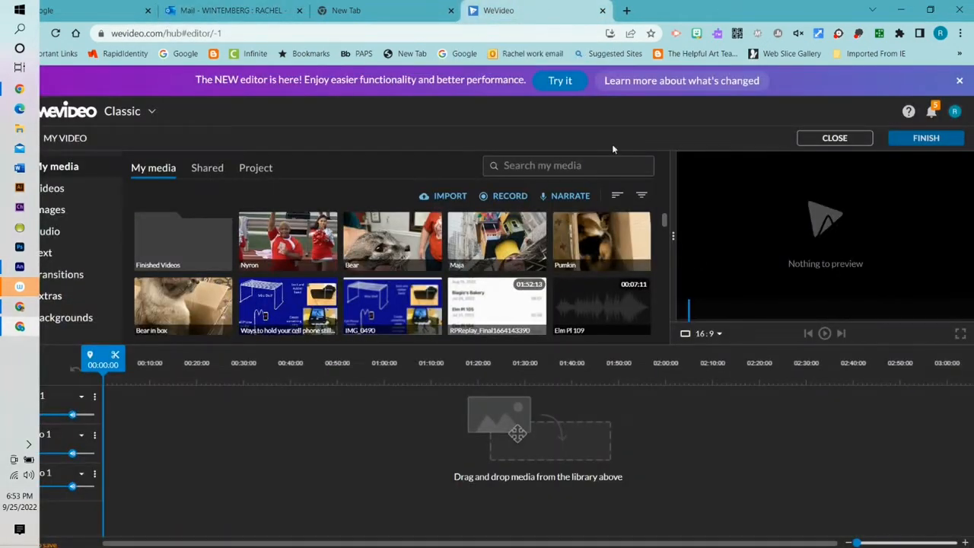
Step: Look at the files in the Downloads folder through the media import dialog, and close it without importing anything
click(434, 200)
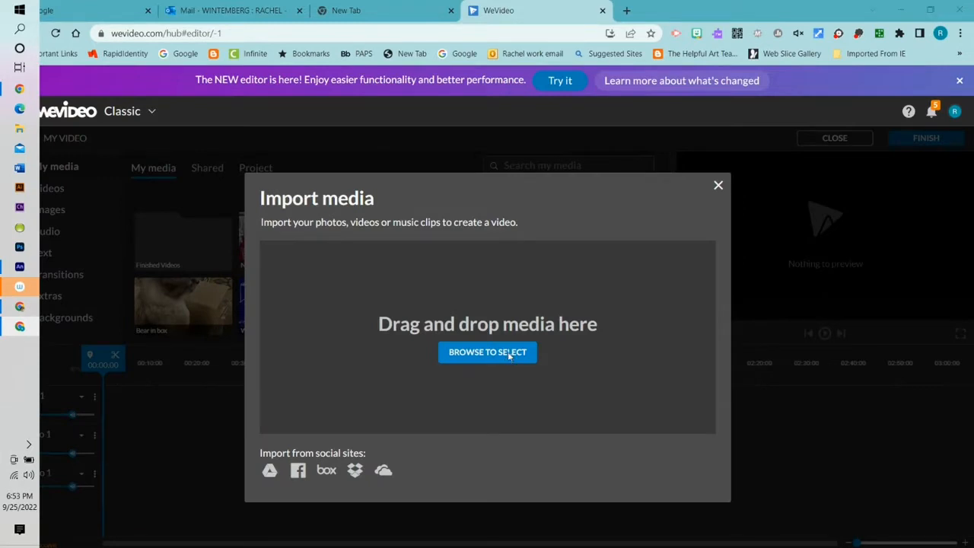
click(509, 355)
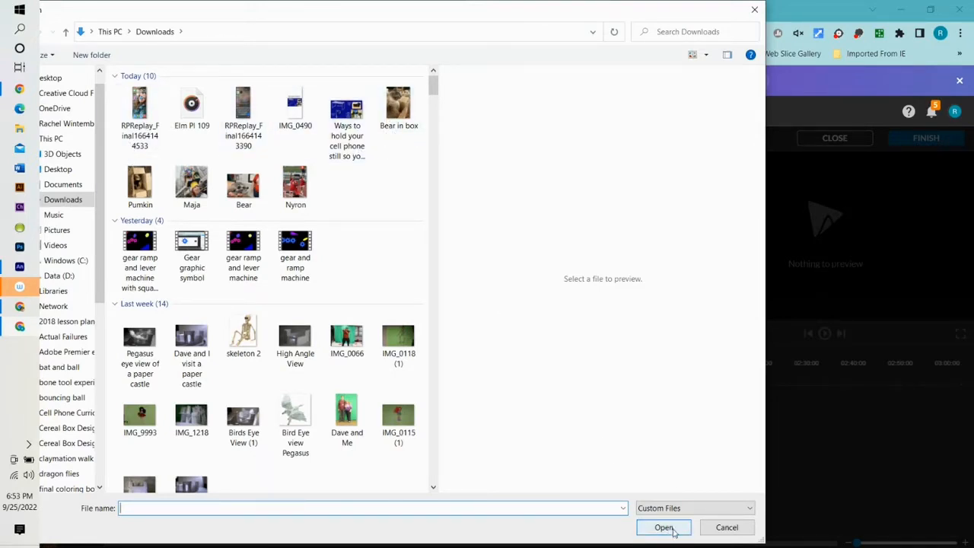
click(726, 528)
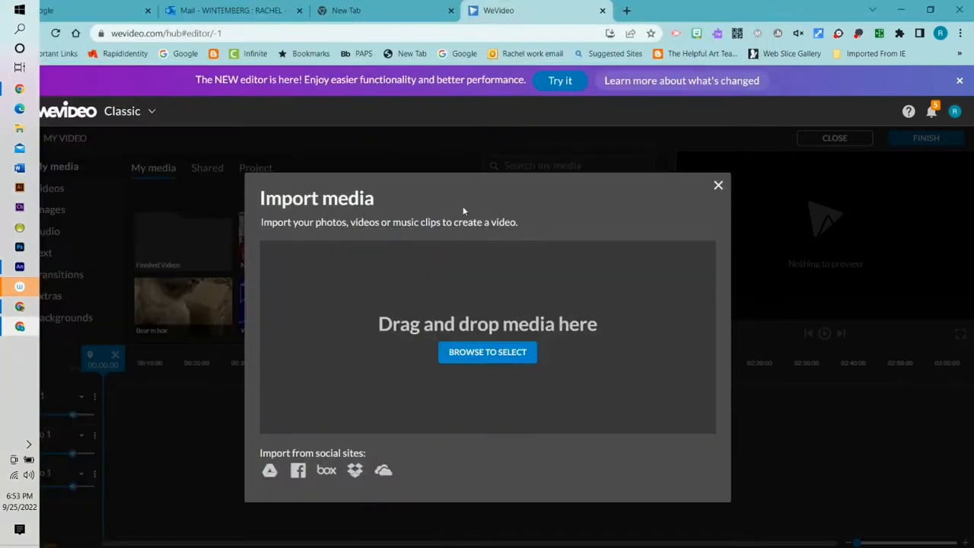
click(719, 185)
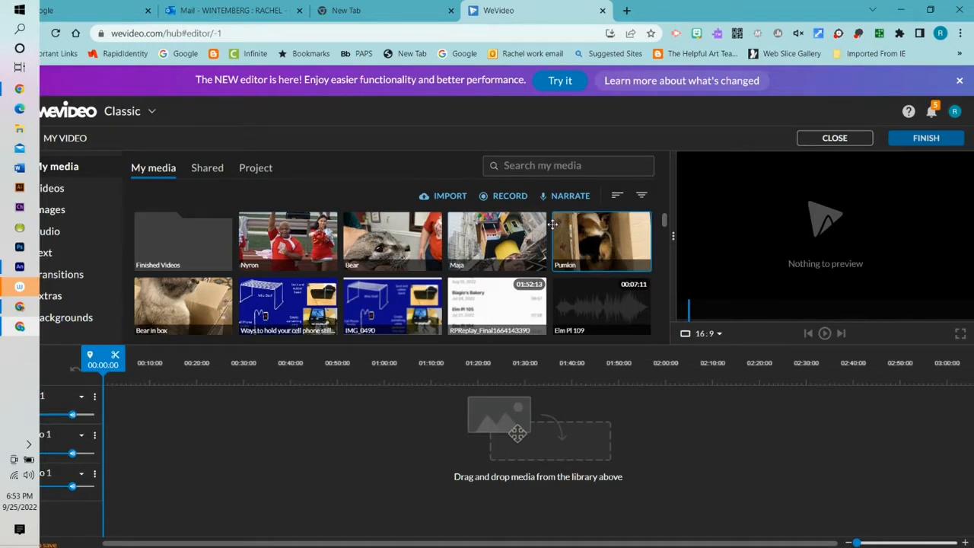
scroll(574, 278, down, 1)
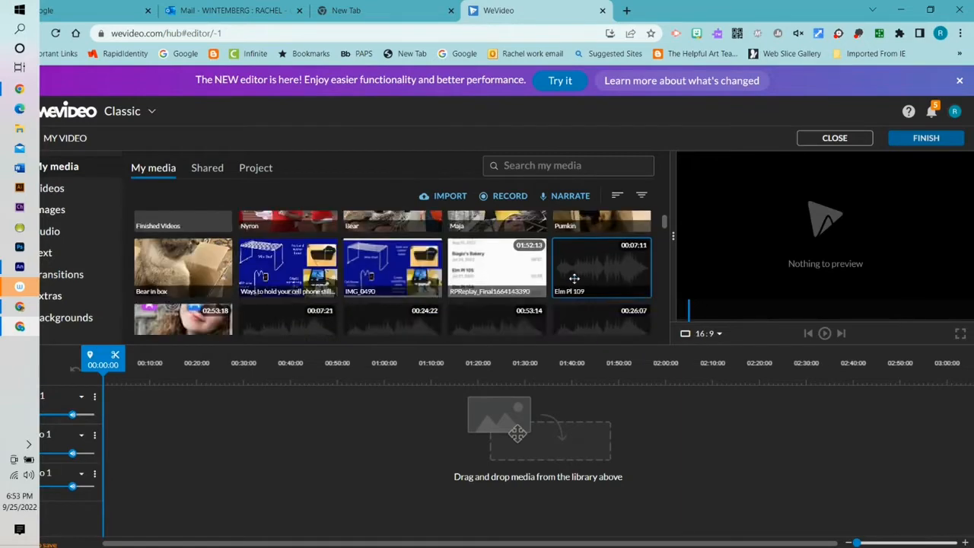
scroll(574, 279, up, 1)
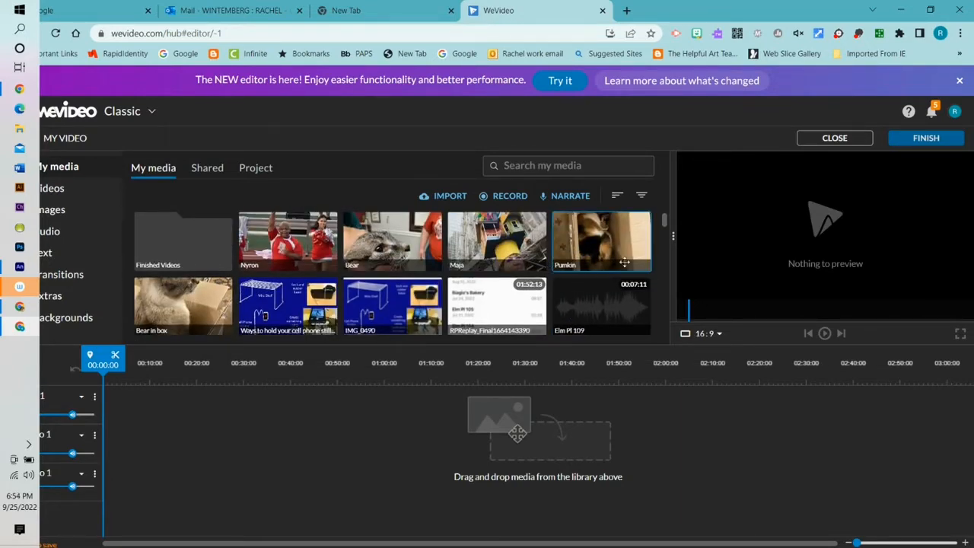
click(497, 304)
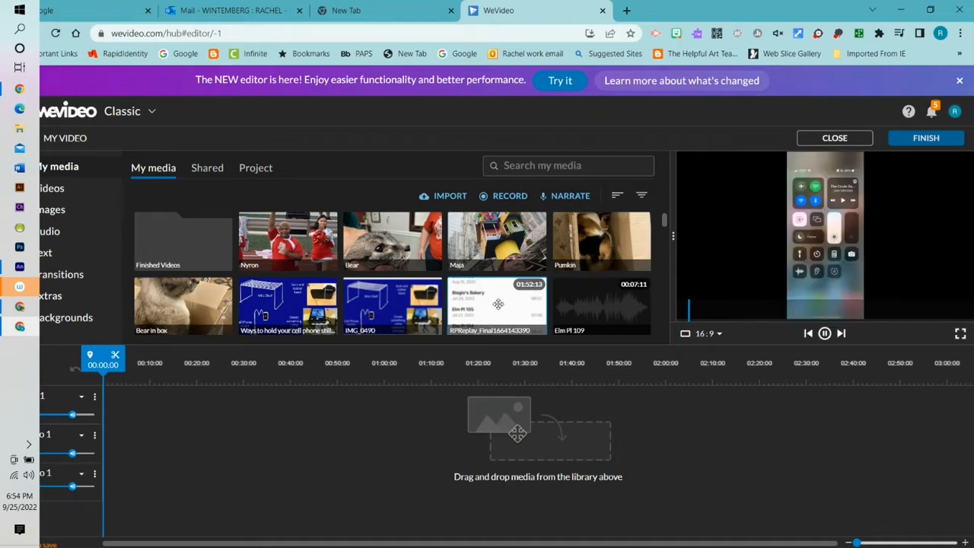
drag(498, 304, 110, 445)
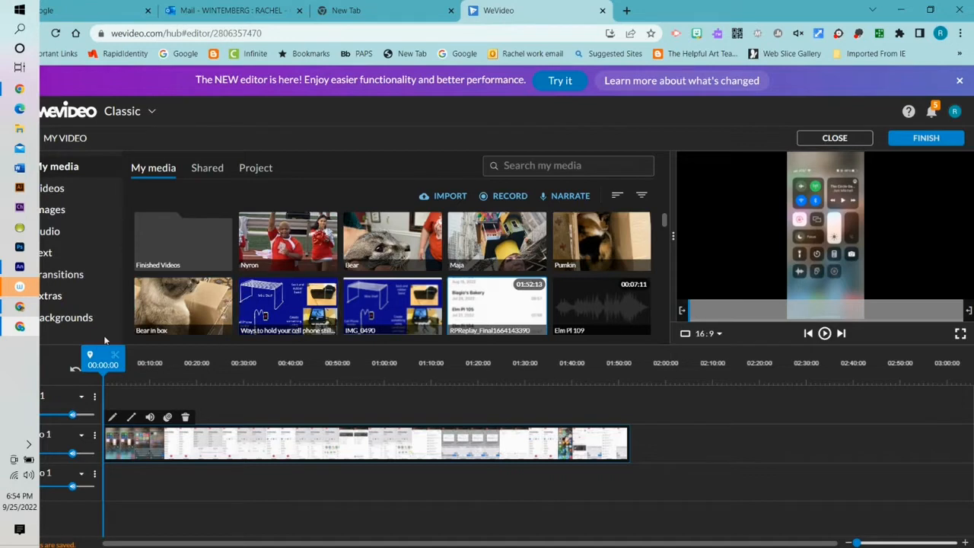
Step: Play the screen recording from its beginning in a full-screen preview, and return to the editor
drag(112, 358, 91, 363)
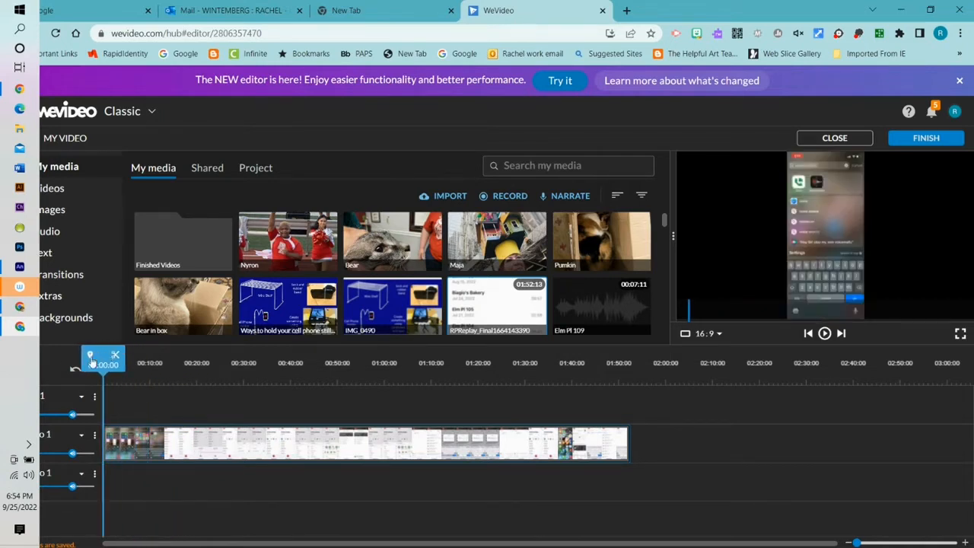
click(961, 336)
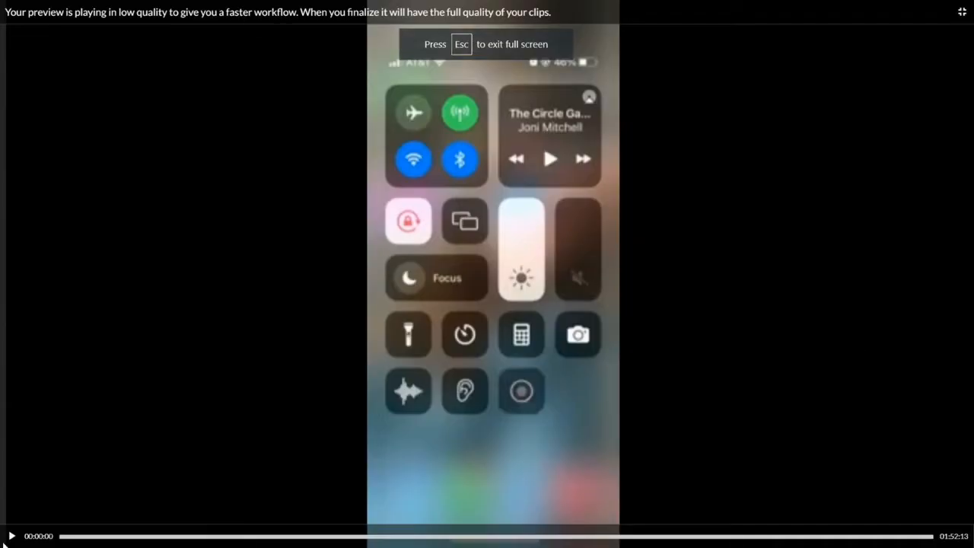
click(11, 535)
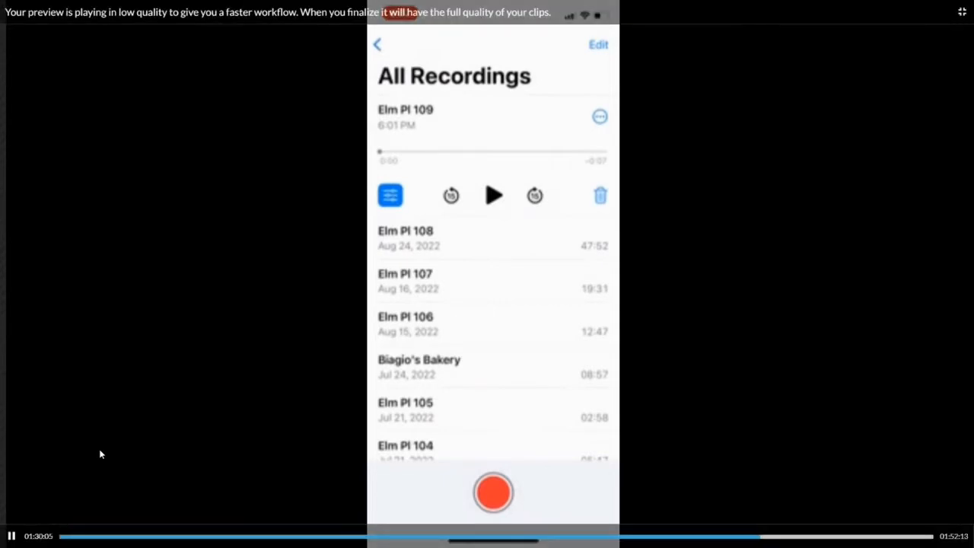
key(Escape)
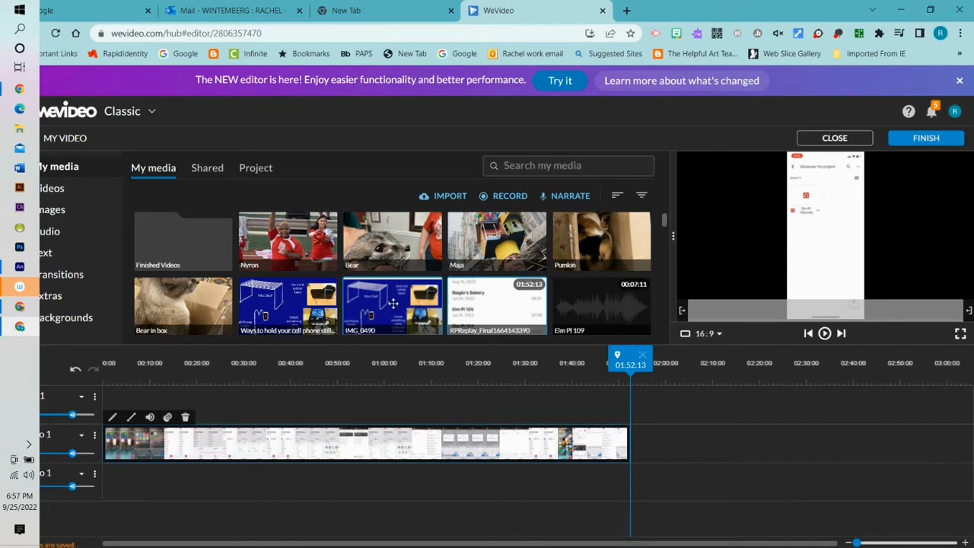
Step: Place IMG_0490 right after the recording on Video 1 and the "Ways to hold your cell phone still" image at about 02:11:05
drag(393, 304, 643, 441)
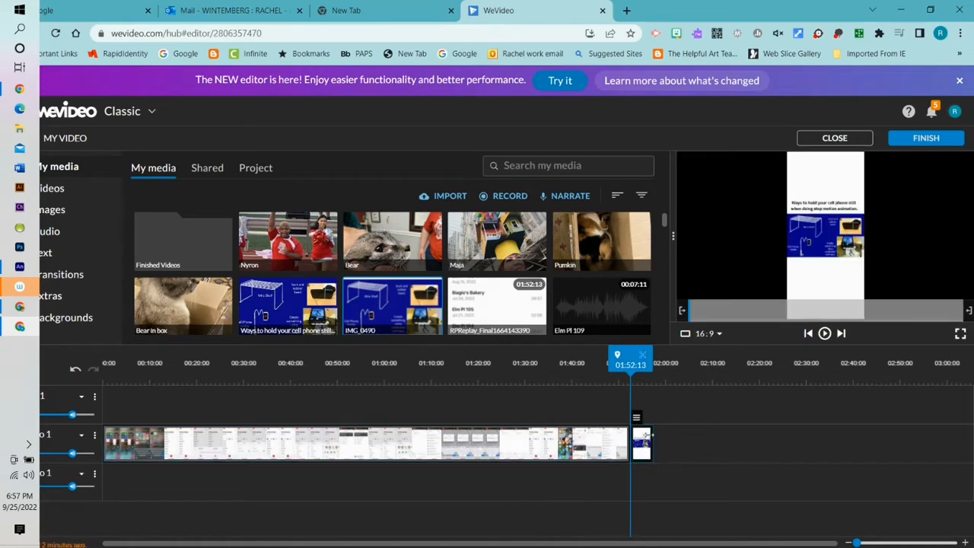
click(961, 335)
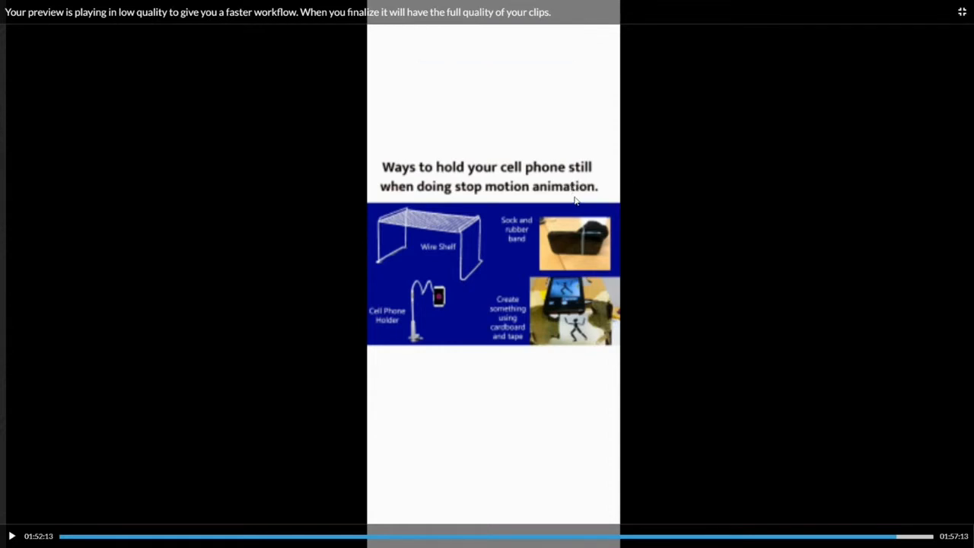
key(Escape)
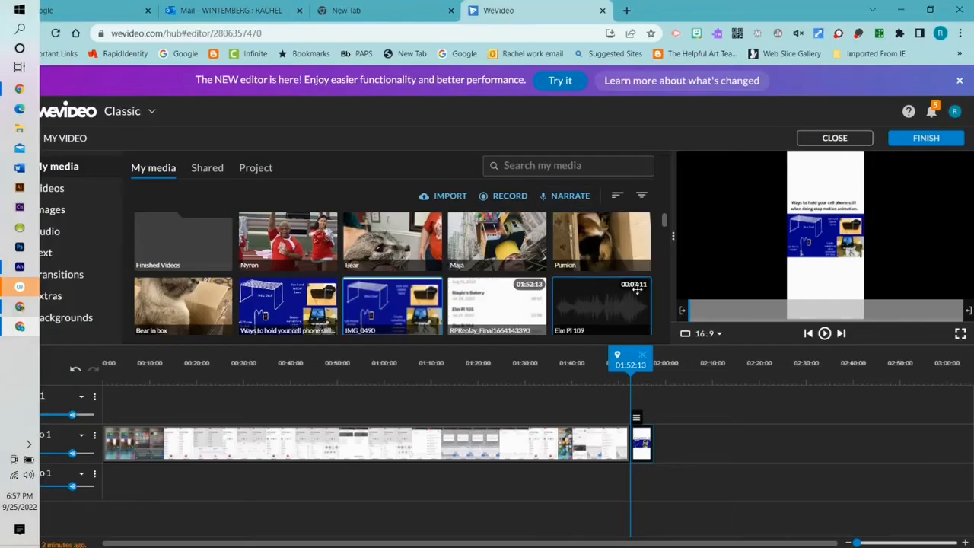
drag(310, 308, 717, 455)
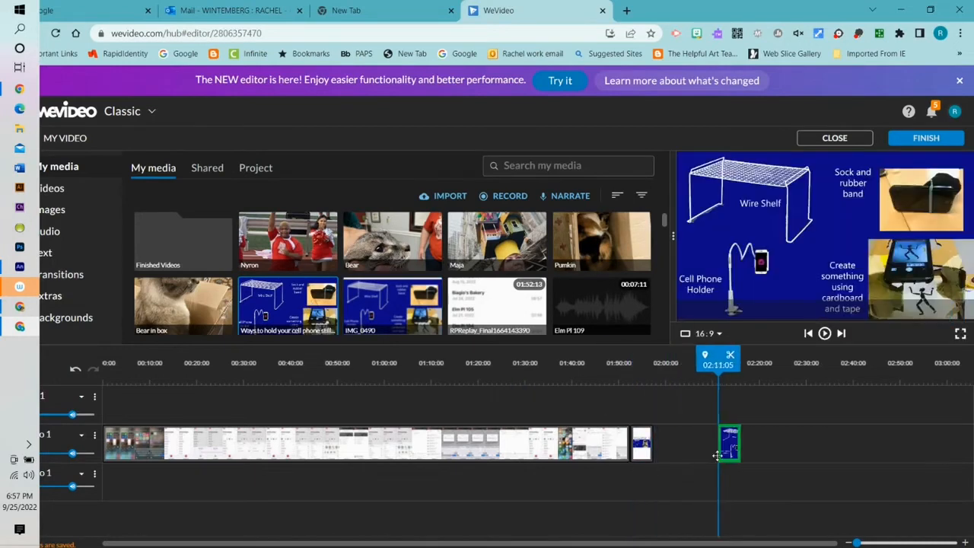
Step: Preview the "Ways to hold your cell phone still" image on the timeline in full screen
click(960, 333)
key(Escape)
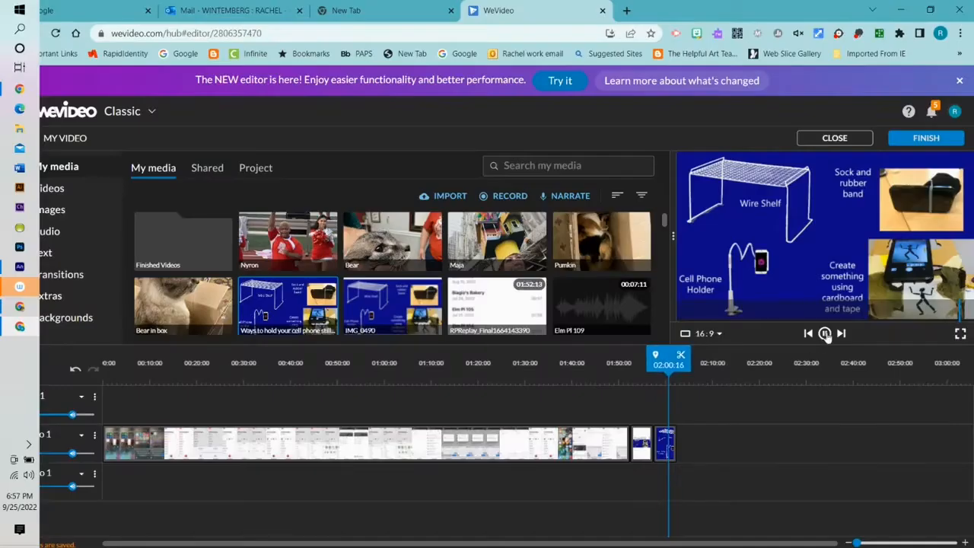
click(825, 334)
click(960, 334)
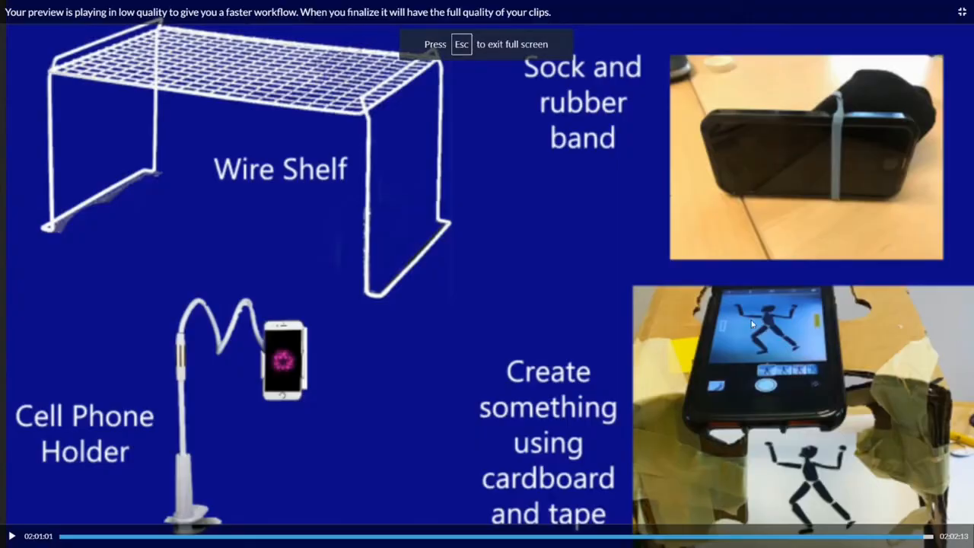
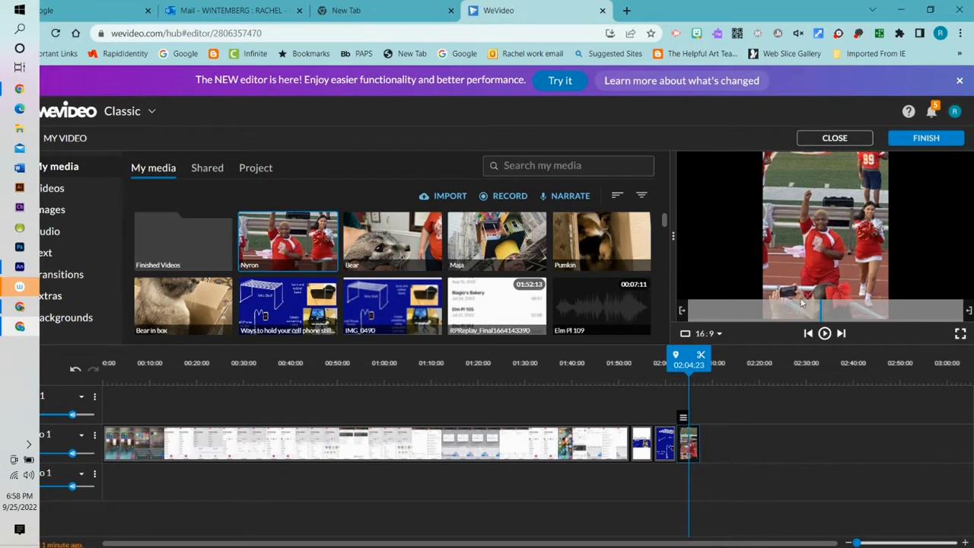
Step: Open the cheering stadium photo on Video 1 in the clip editor and resize the browser window to show the full Transform settings
mouse_move(684, 419)
double_click(686, 437)
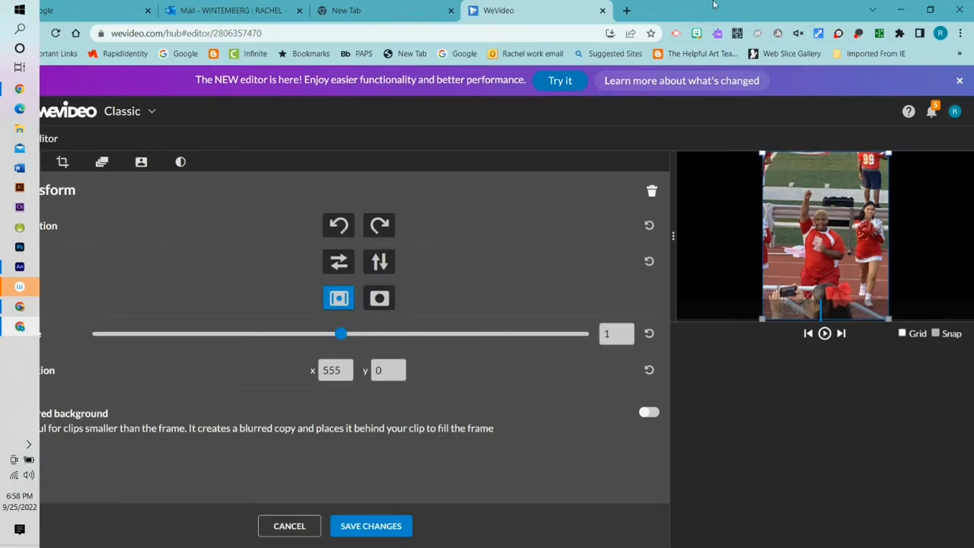
mouse_move(705, 10)
mouse_down()
mouse_move(737, 13)
mouse_move(717, 16)
mouse_up()
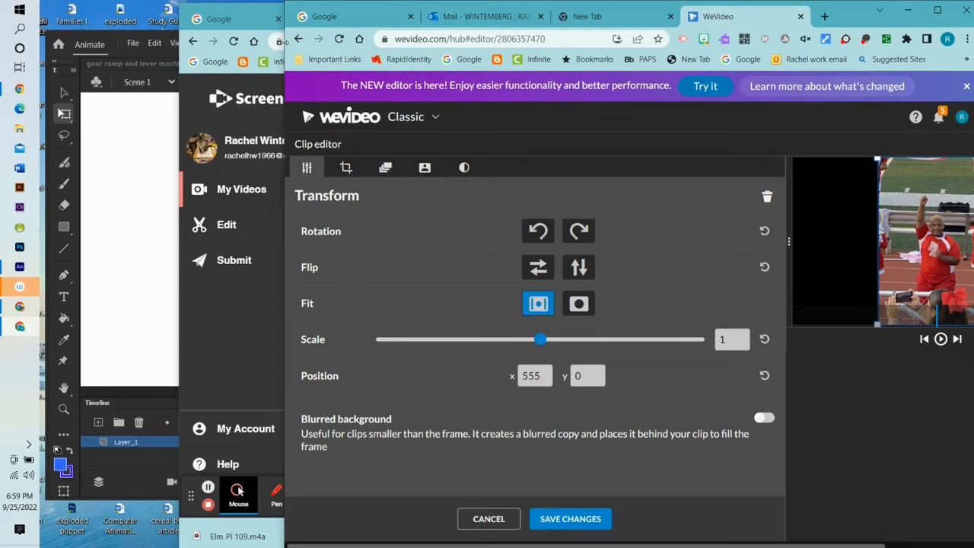
drag(282, 42, 150, 46)
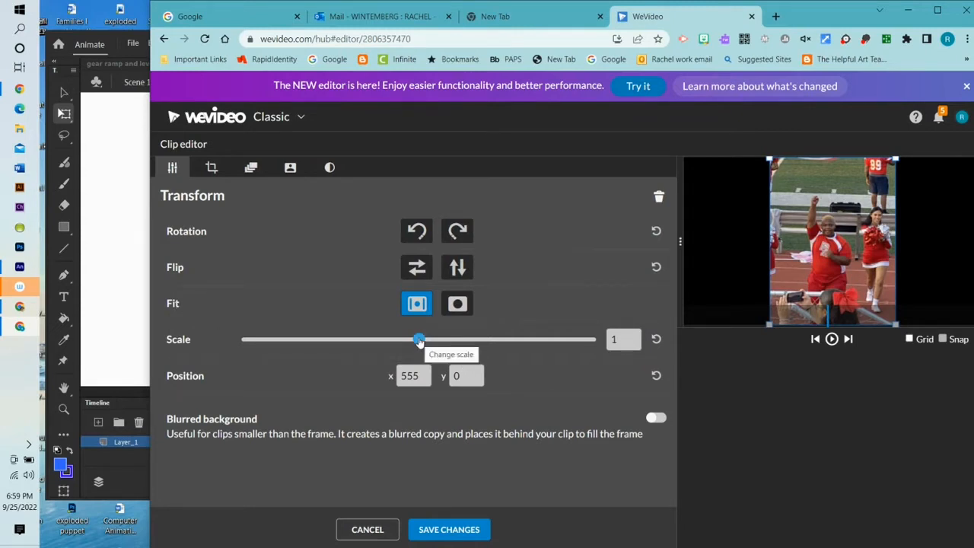
Step: Scale the stadium photo to 2.72, position it at x -133 and y -642, and save the changes
drag(419, 342, 496, 344)
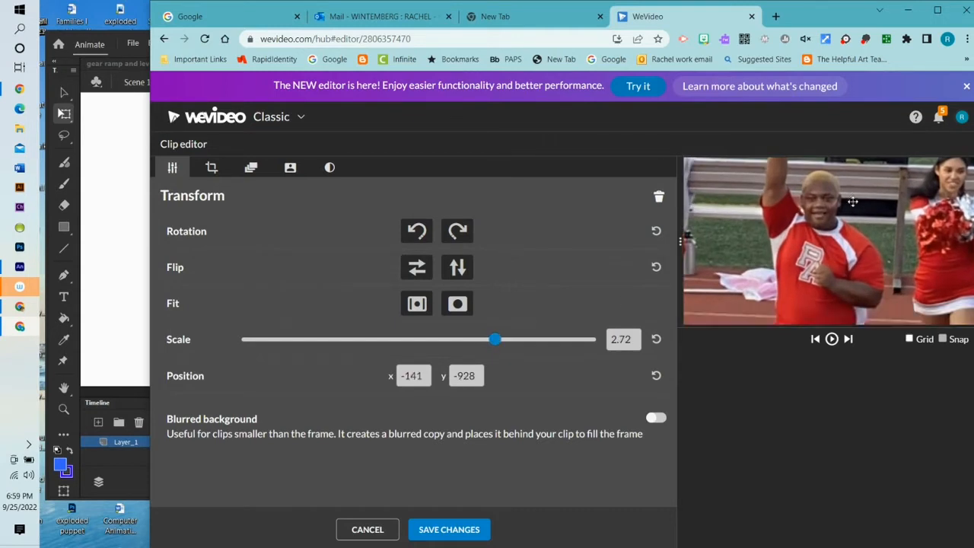
drag(854, 195, 848, 239)
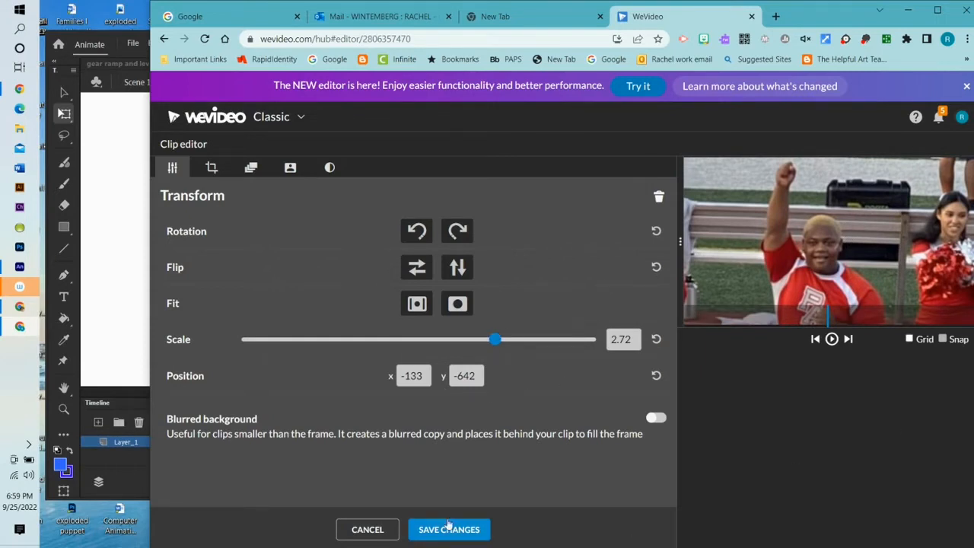
click(452, 530)
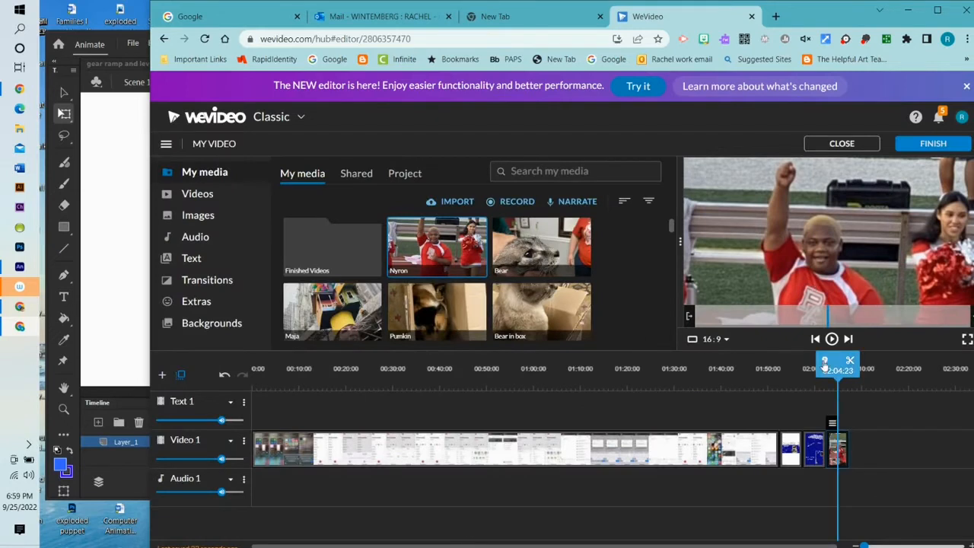
Step: Split the screen recording on Video 1 at 01:08:04 and 01:33:07, and delete the section between the cuts
drag(838, 360, 574, 391)
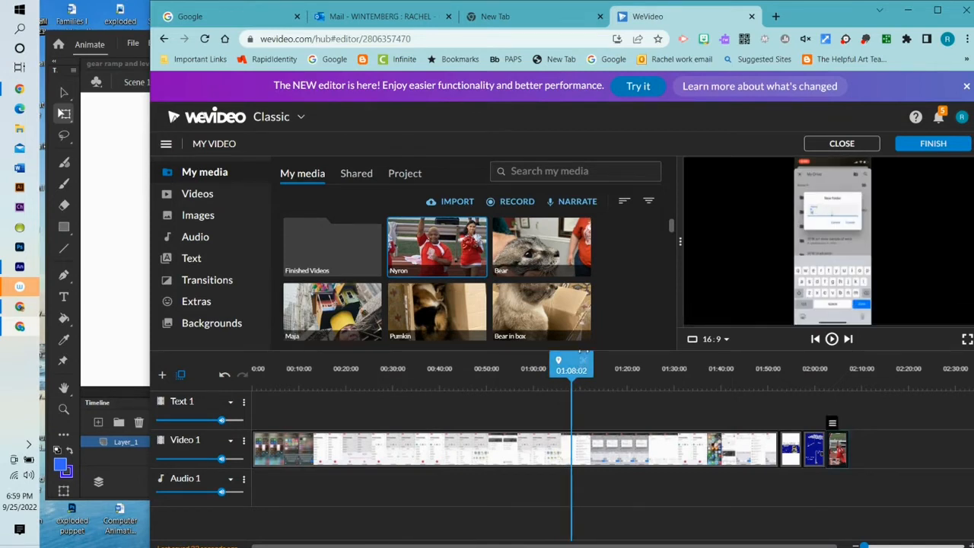
click(584, 365)
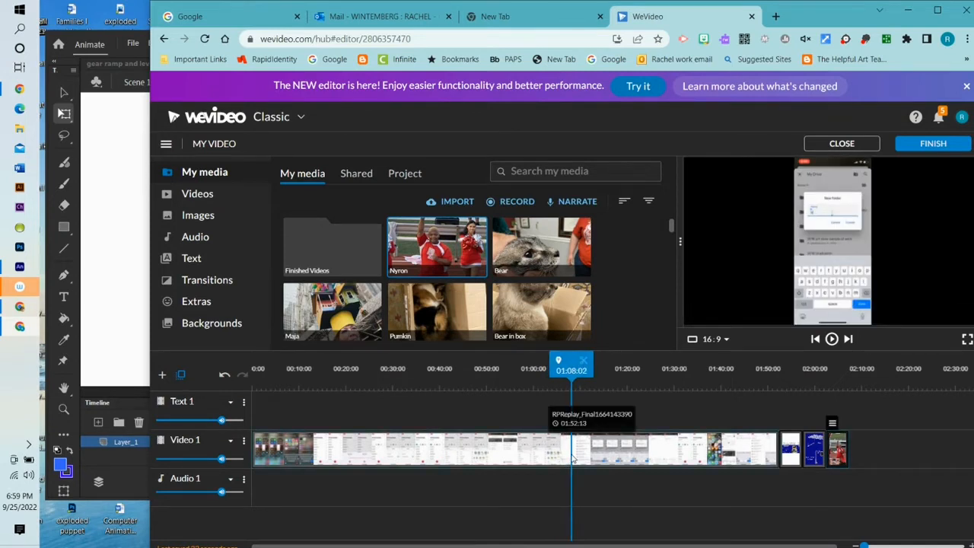
click(584, 363)
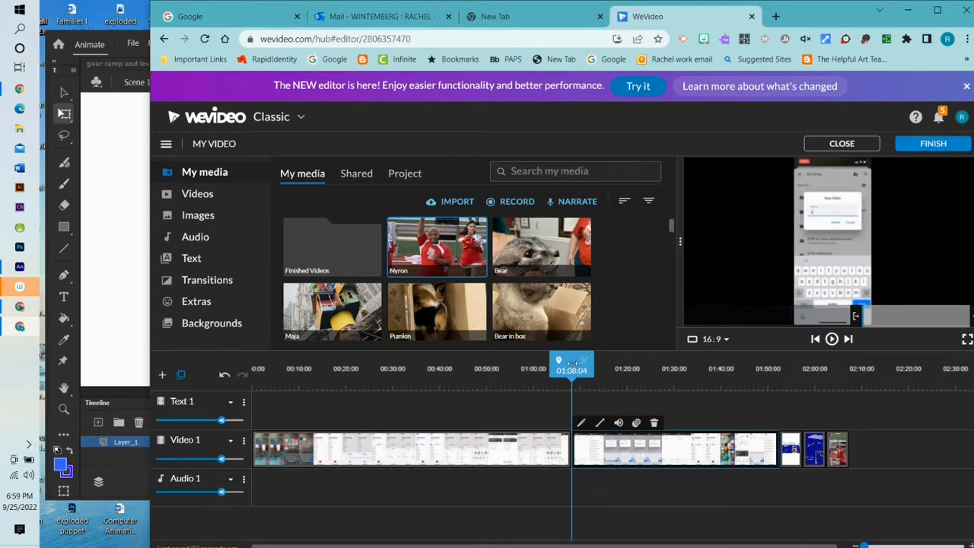
drag(575, 365, 690, 364)
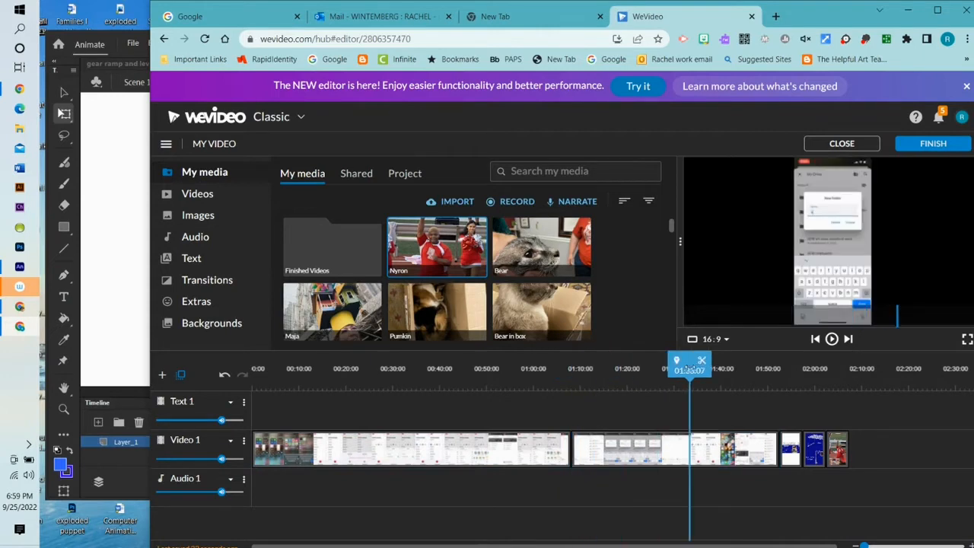
click(703, 361)
click(626, 463)
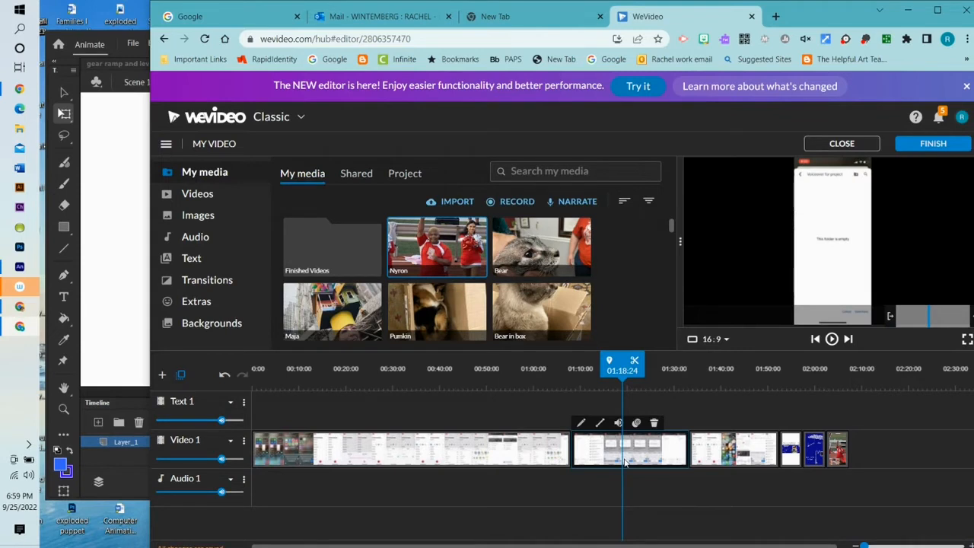
click(655, 423)
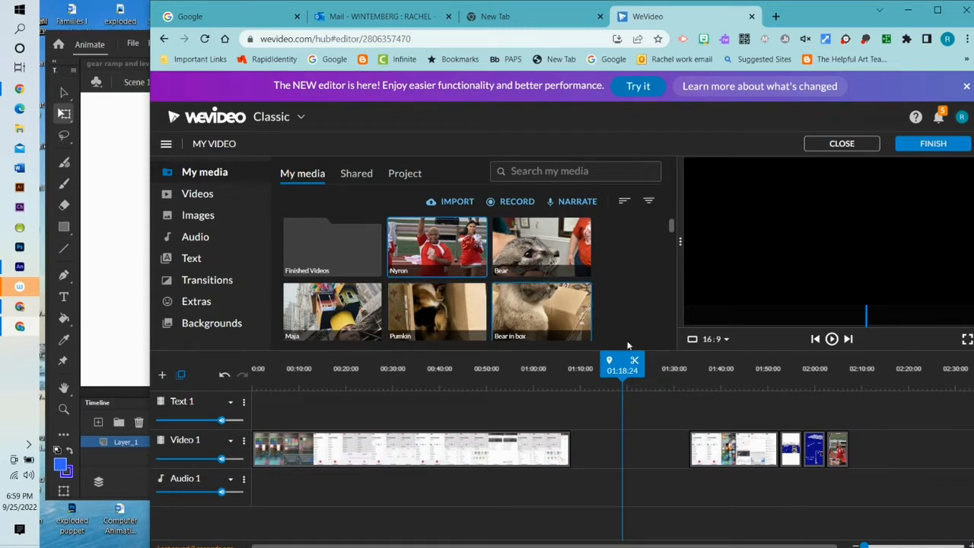
Step: Close the gap on Video 1 by moving the second recording section and the three images back to back, starting at 01:08:04
drag(739, 457, 622, 455)
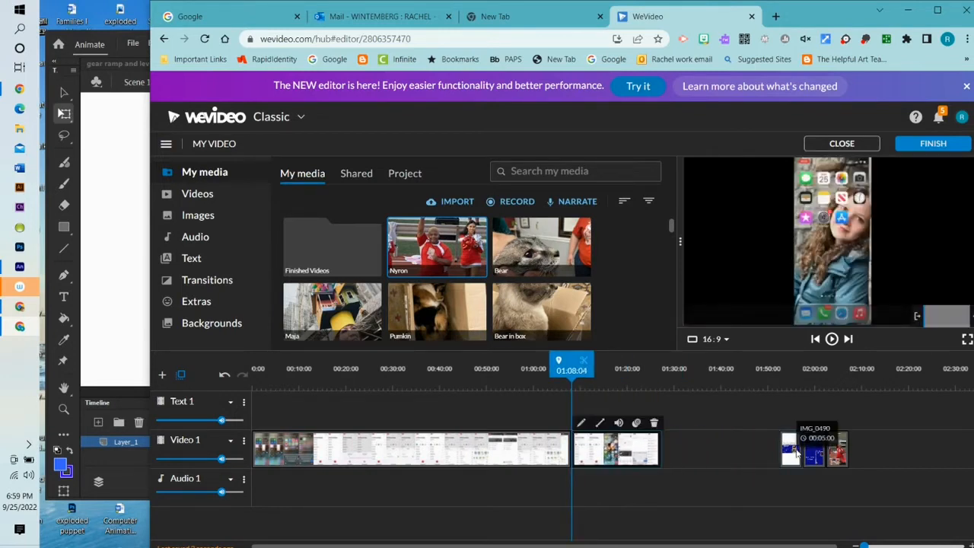
drag(791, 450, 673, 451)
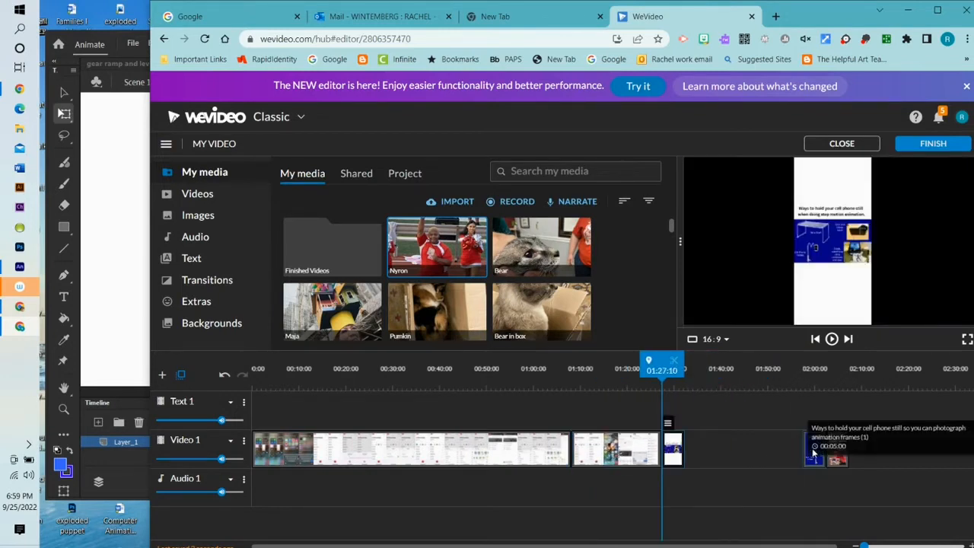
drag(813, 451, 699, 452)
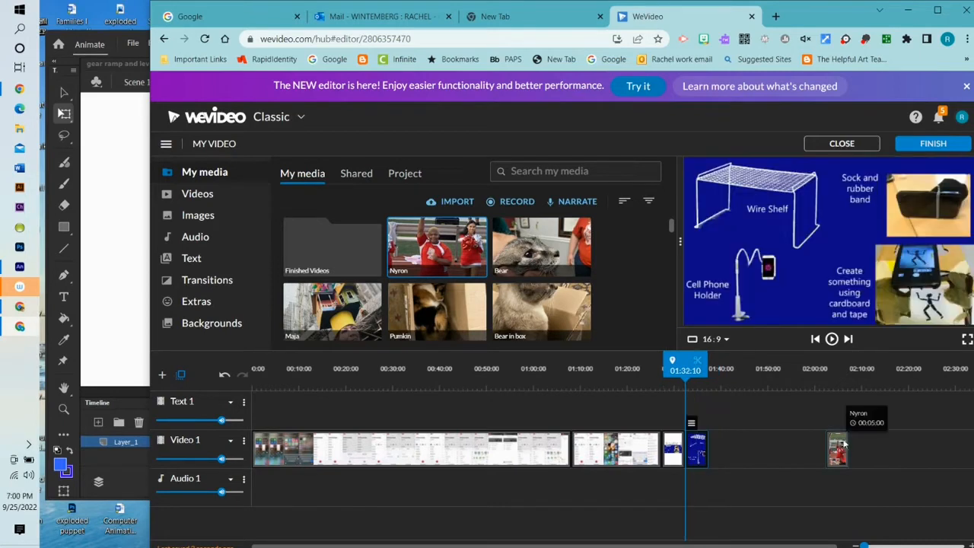
drag(838, 450, 720, 450)
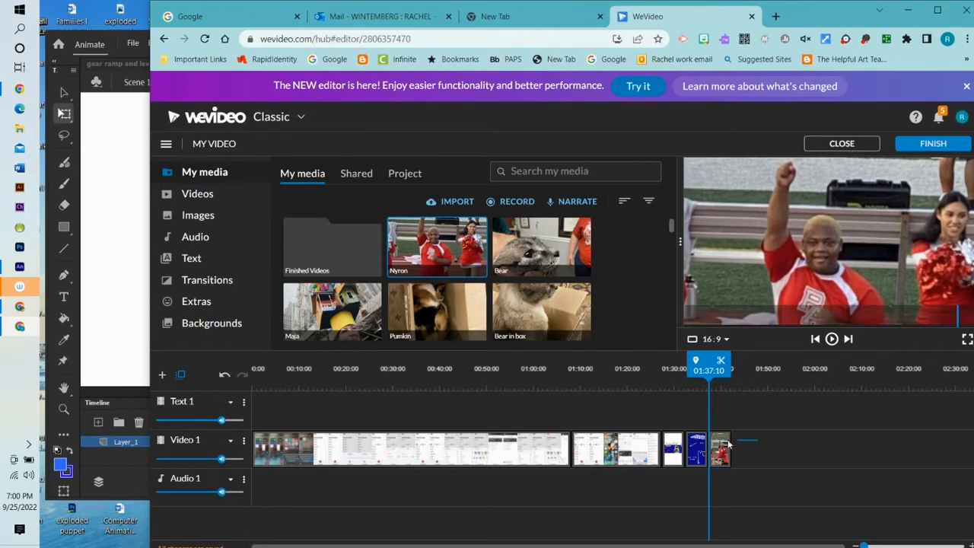
right_click(424, 455)
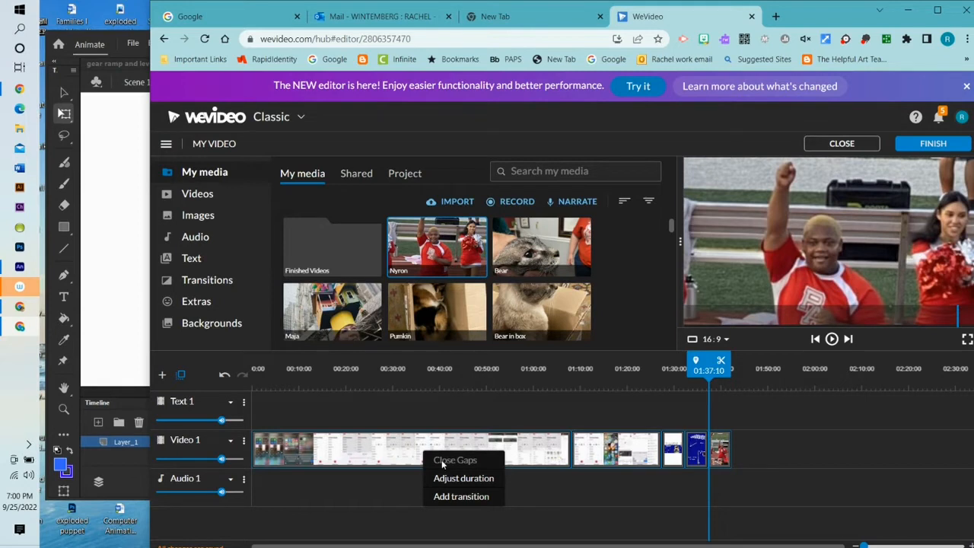
click(781, 454)
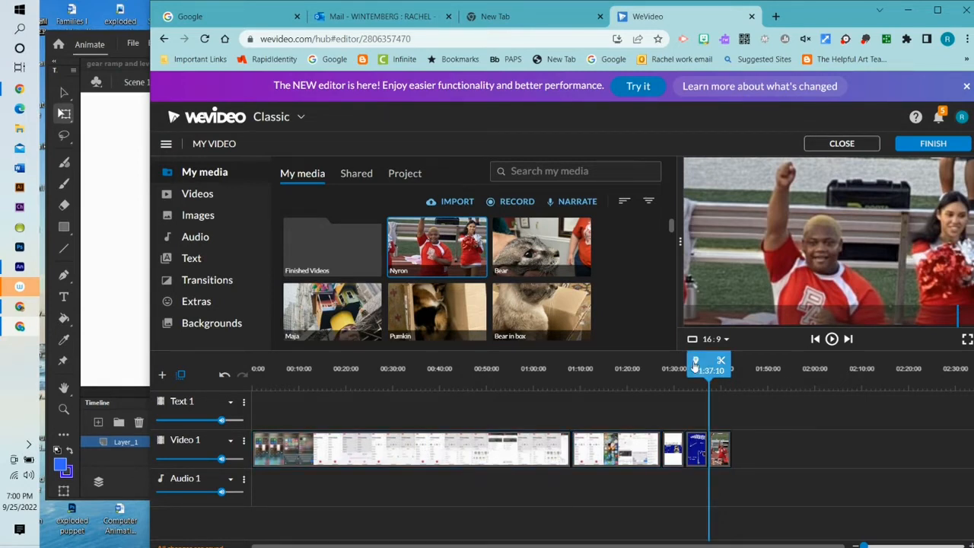
Step: Place the "In with a Whisper" motion title on Text 1 directly above the stadium photo, starting at 01:37:10
drag(709, 365, 225, 373)
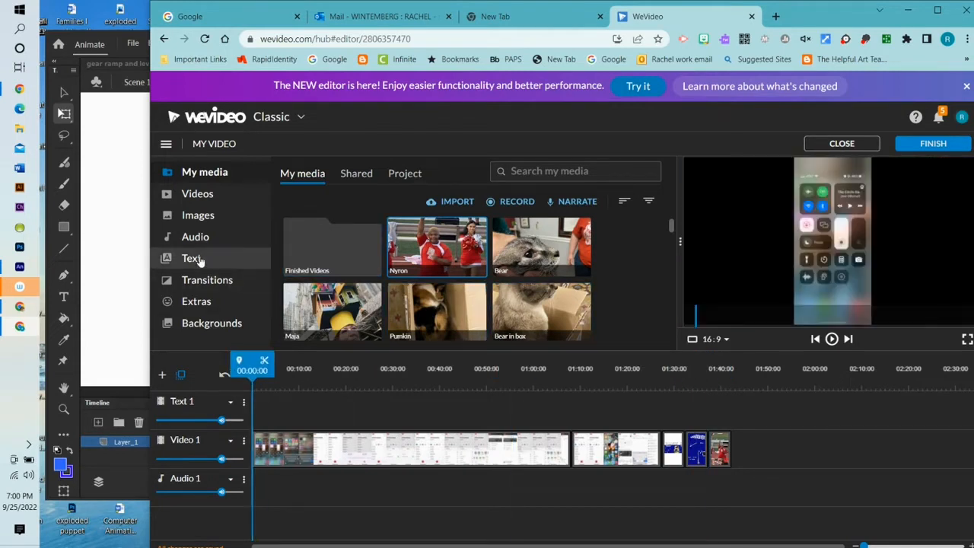
drag(252, 369, 718, 449)
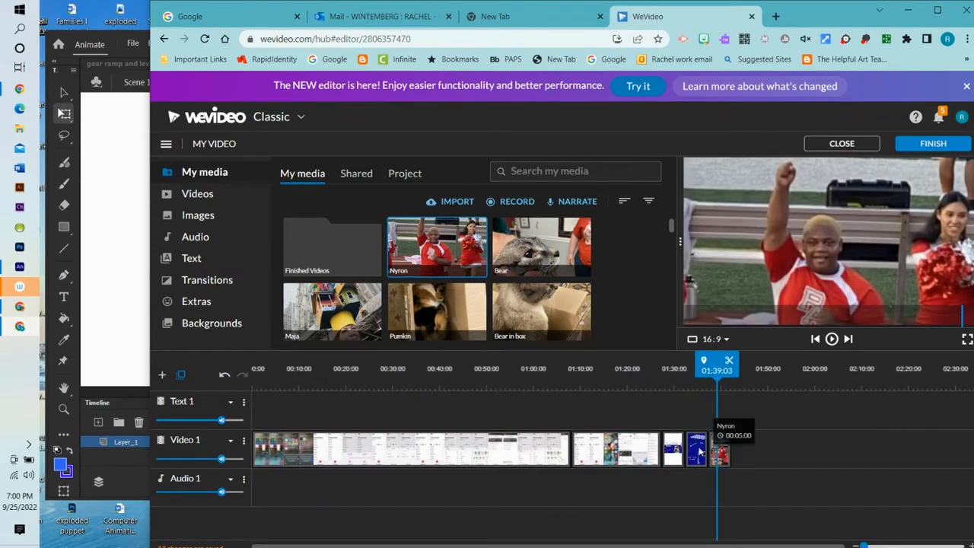
click(185, 260)
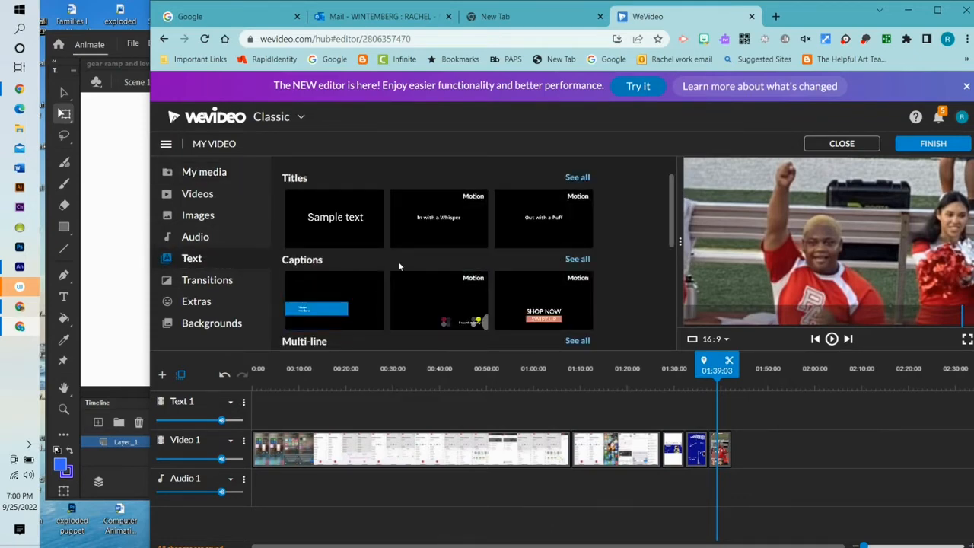
scroll(504, 270, down, 3)
scroll(501, 267, up, 2)
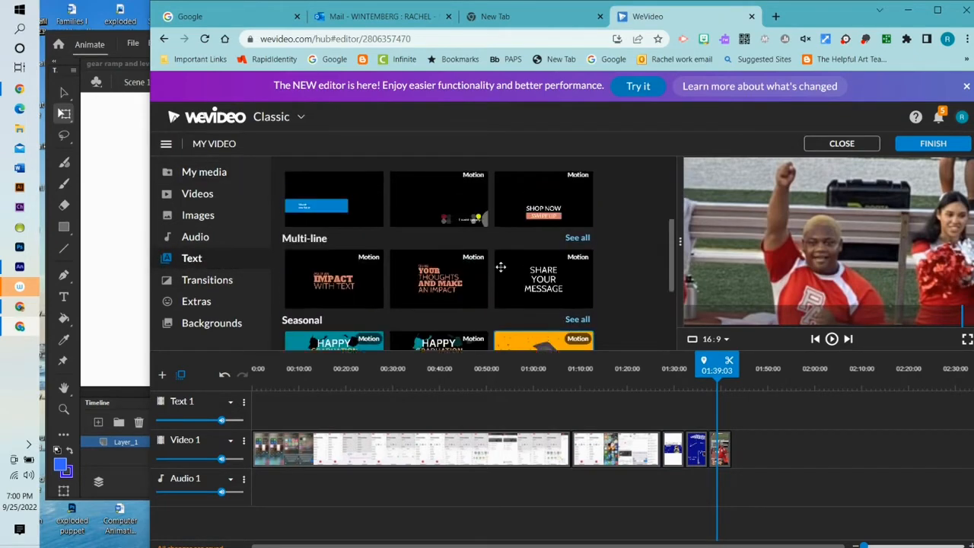
scroll(501, 266, up, 2)
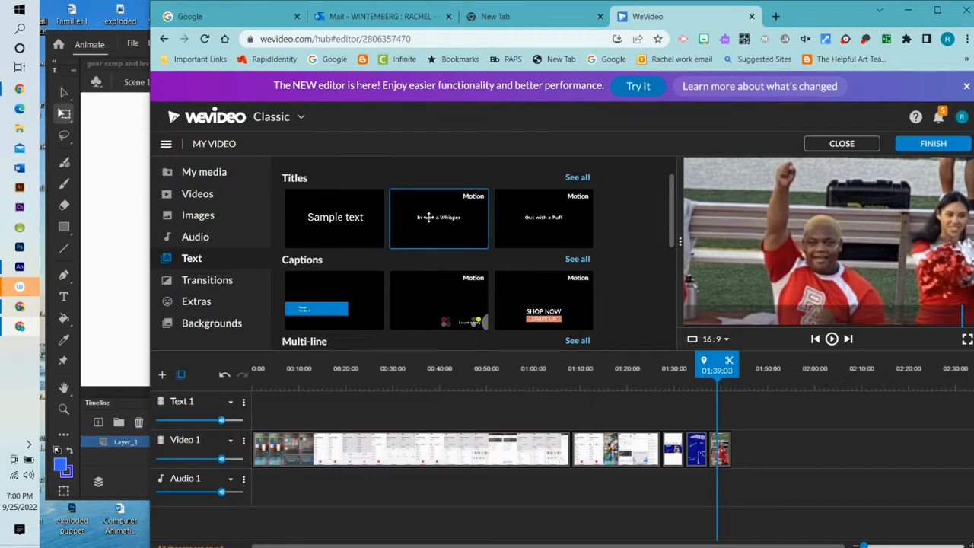
drag(429, 217, 720, 402)
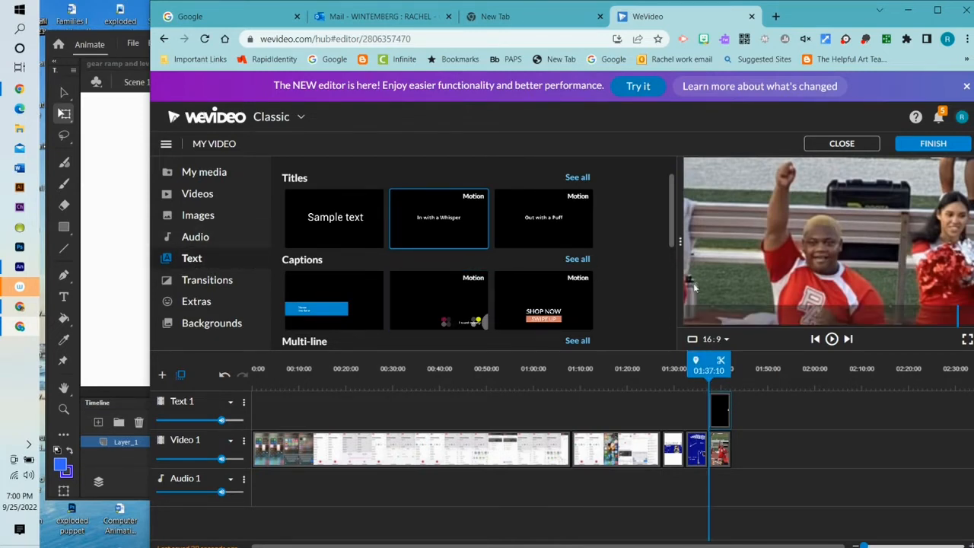
Step: Replace the new title's text with "Go", the pictured person's first name and an exclamation mark
double_click(718, 412)
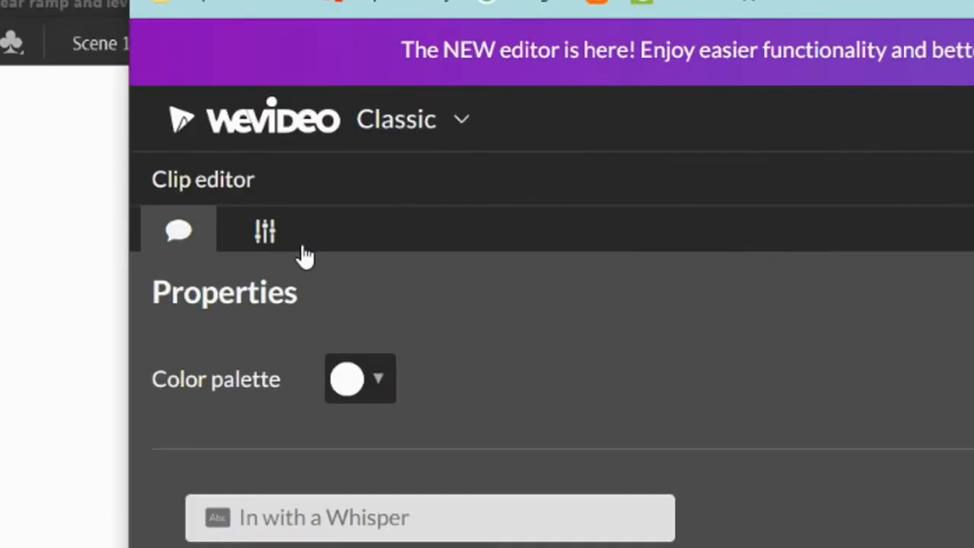
click(427, 517)
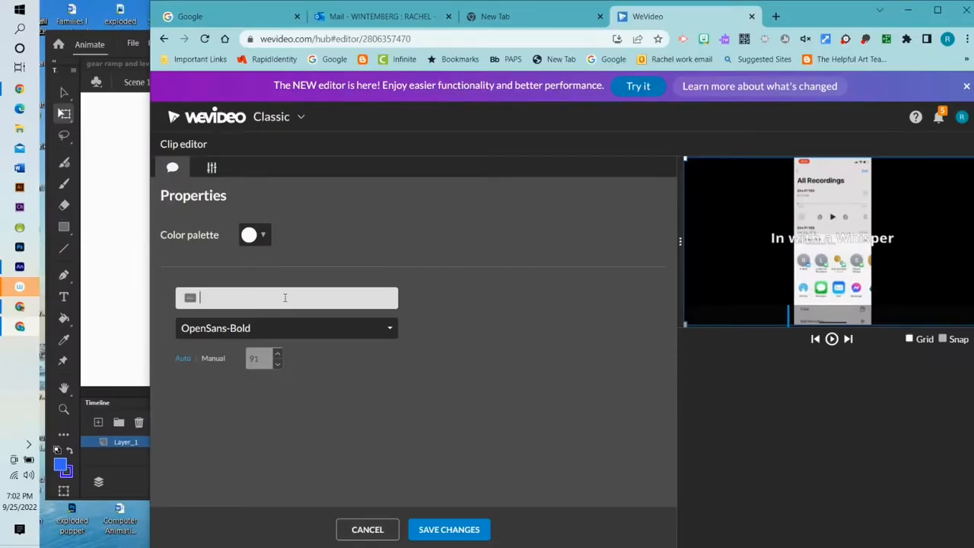
text(Go)
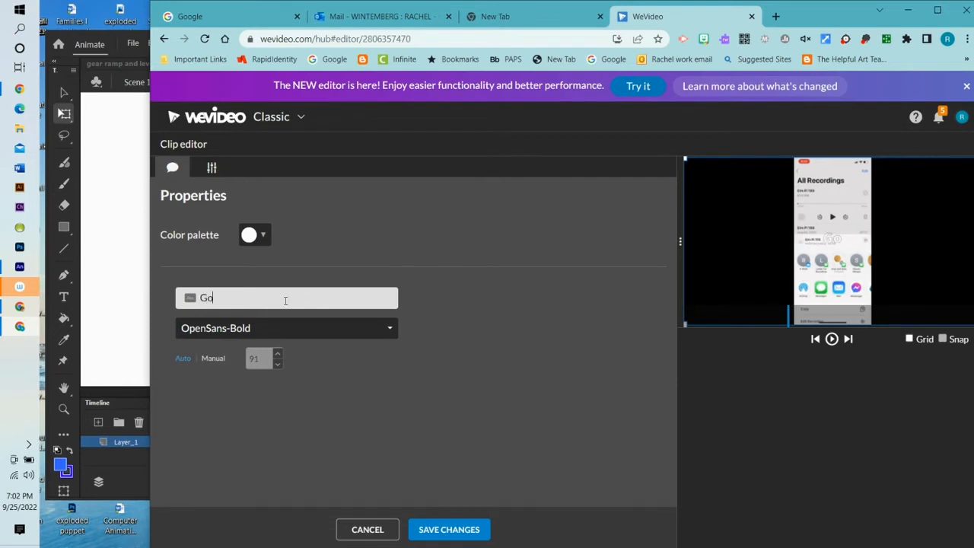
text( Nyro)
key(BackSpace)
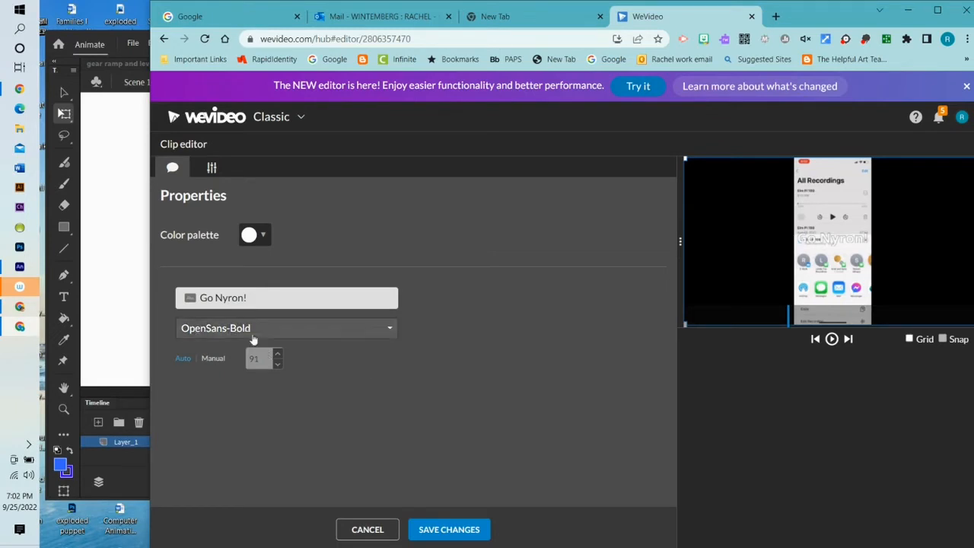
Step: Set the title's text color to black and save the clip changes
drag(248, 301, 160, 301)
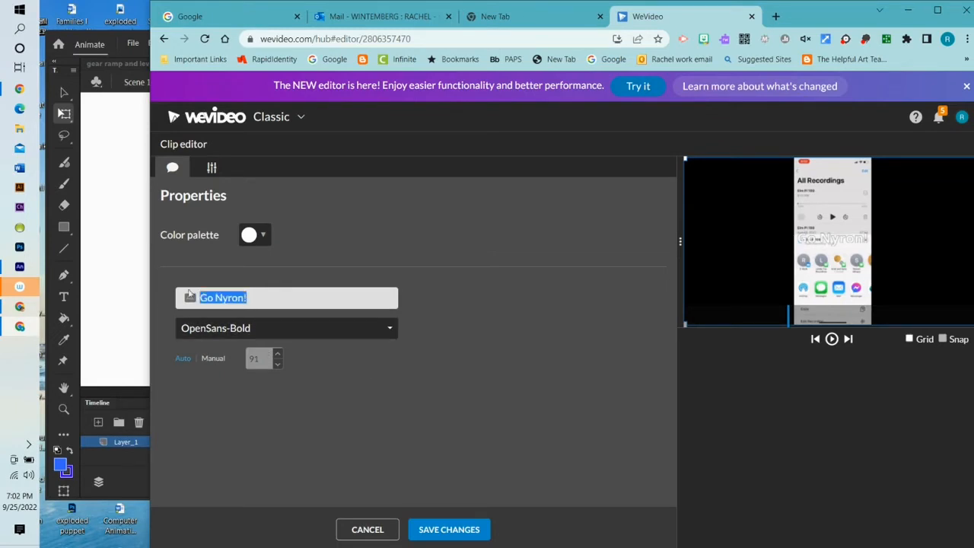
click(261, 235)
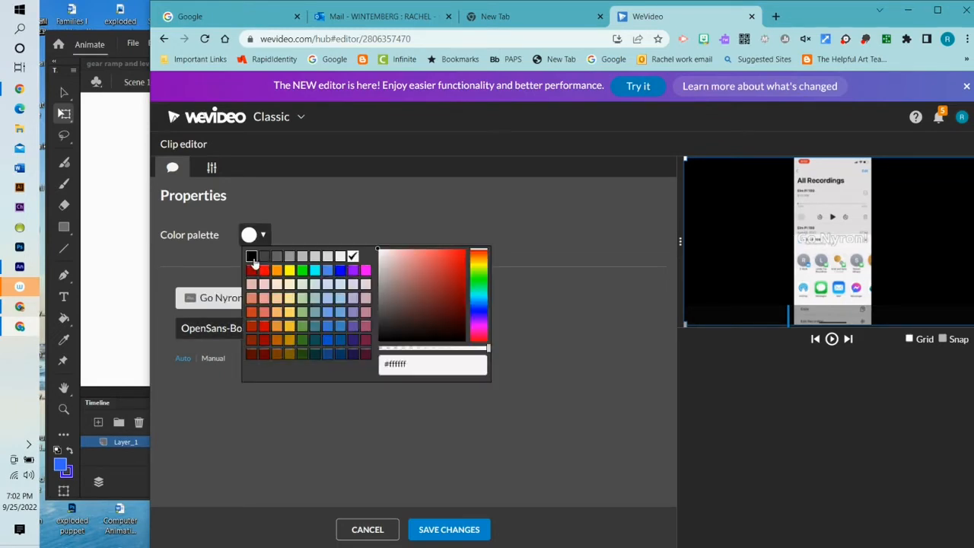
click(249, 257)
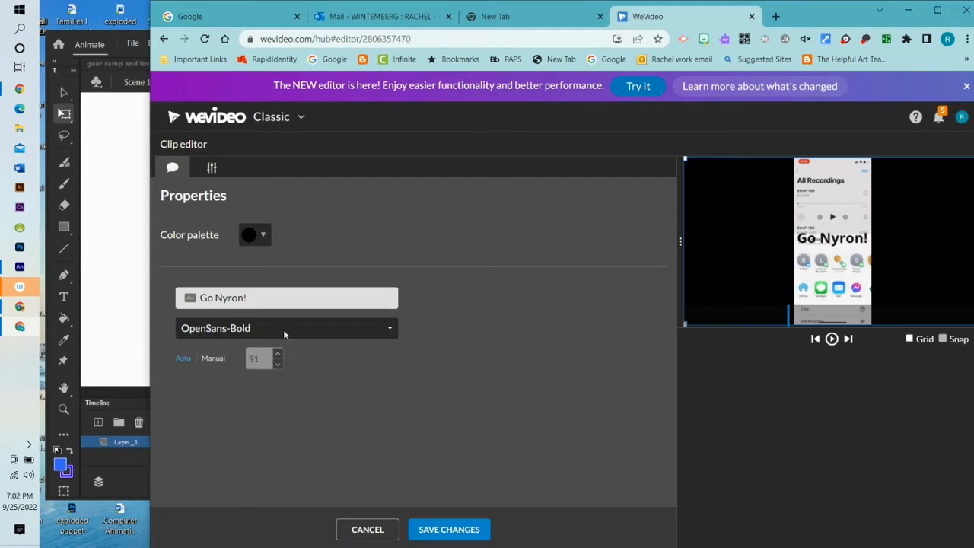
click(449, 532)
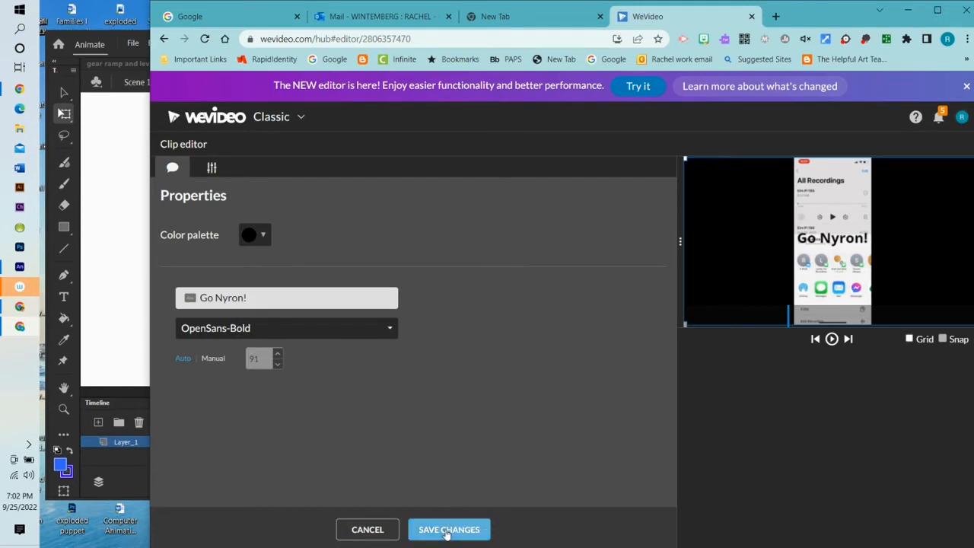
Step: Move the title on Text 1 so it lines up with the stadium photo, starting at 01:37:10
drag(525, 410, 724, 412)
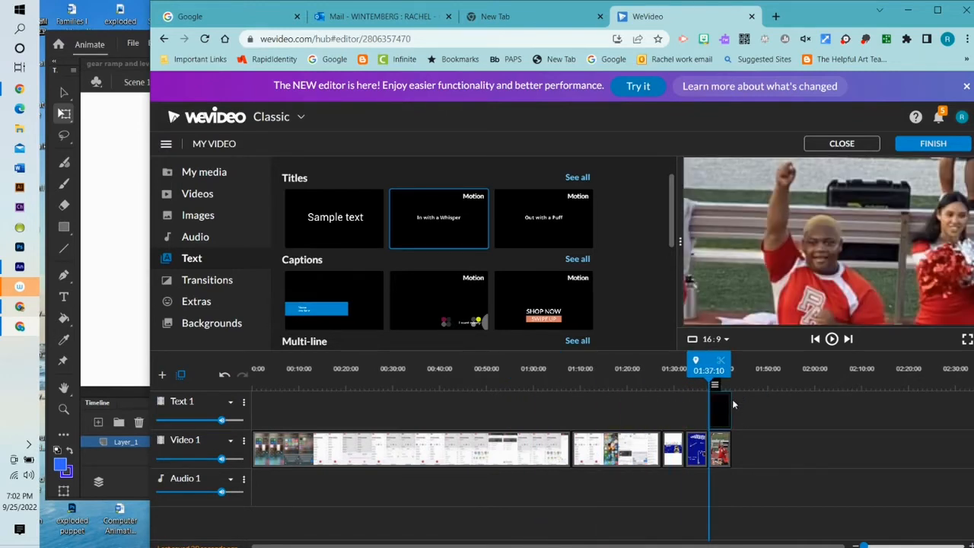
mouse_move(711, 358)
mouse_down()
mouse_move(724, 358)
mouse_move(702, 358)
mouse_move(721, 359)
mouse_up()
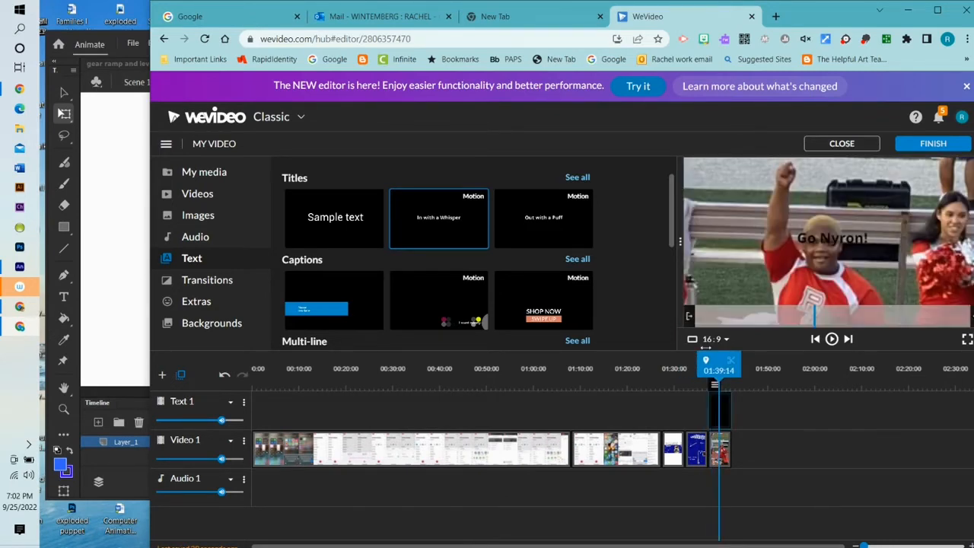
Step: Move the title to the frame's upper-left corner at x -821, y -528, scale it to 1.2 and save the changes
double_click(719, 421)
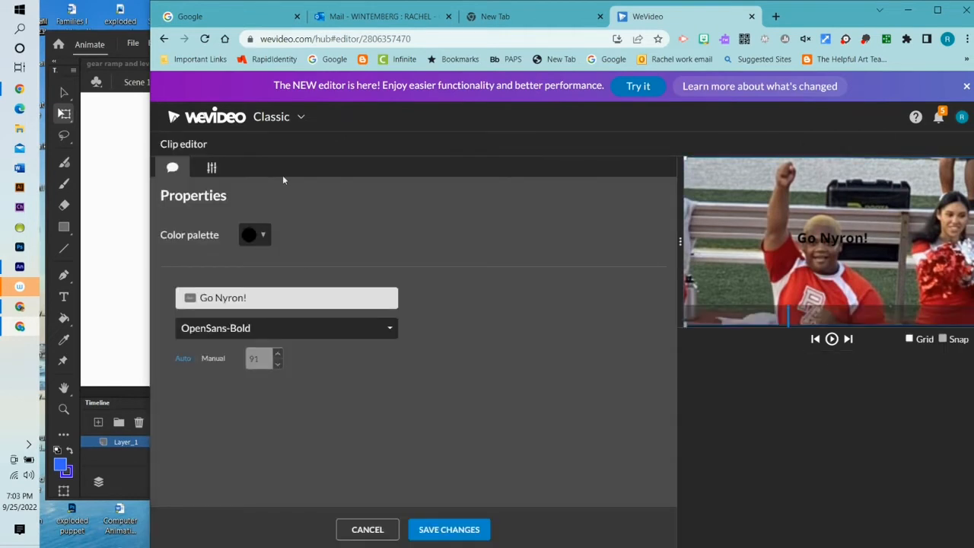
click(211, 169)
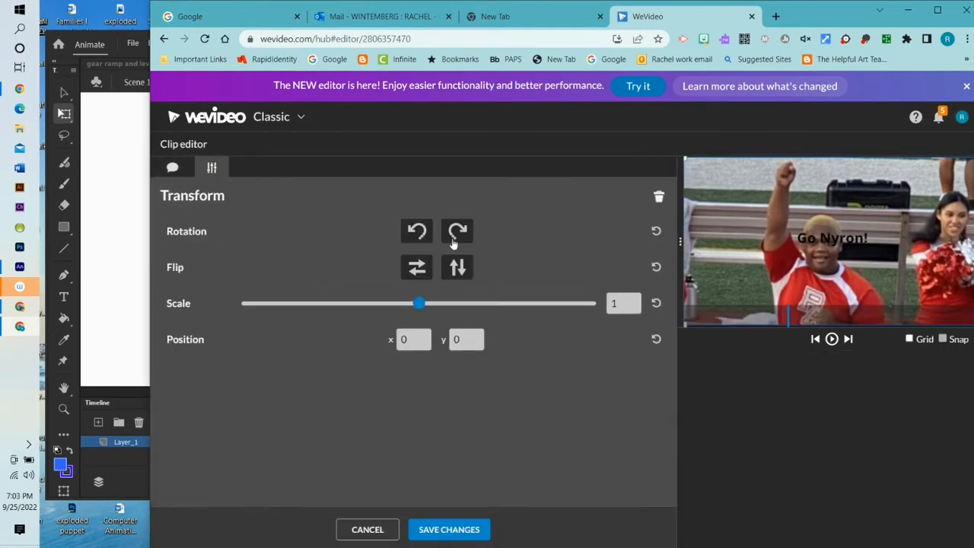
drag(824, 238, 724, 172)
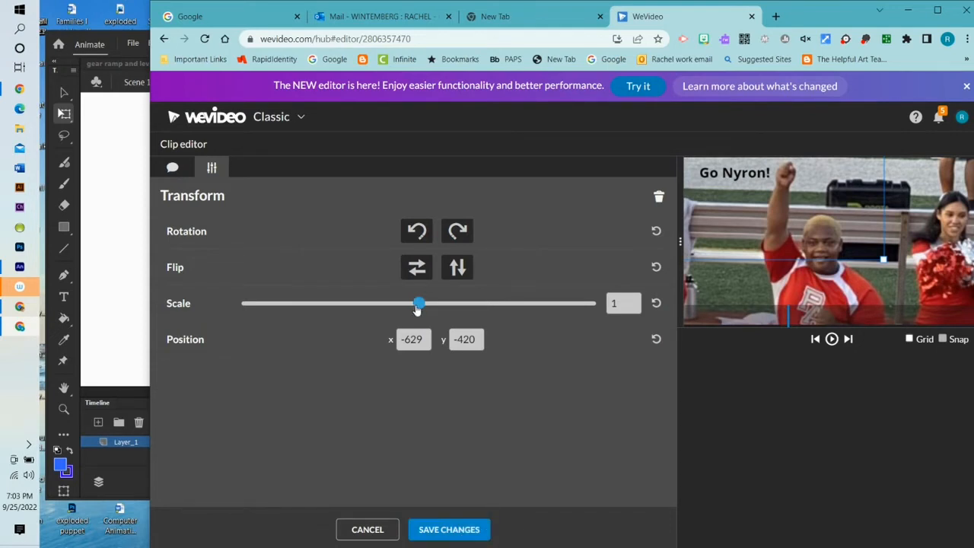
drag(420, 303, 426, 310)
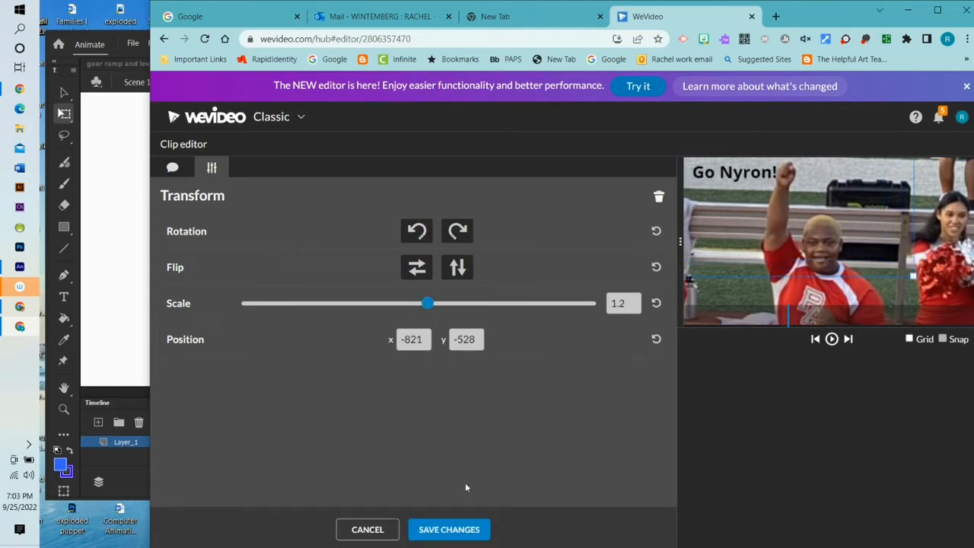
click(442, 531)
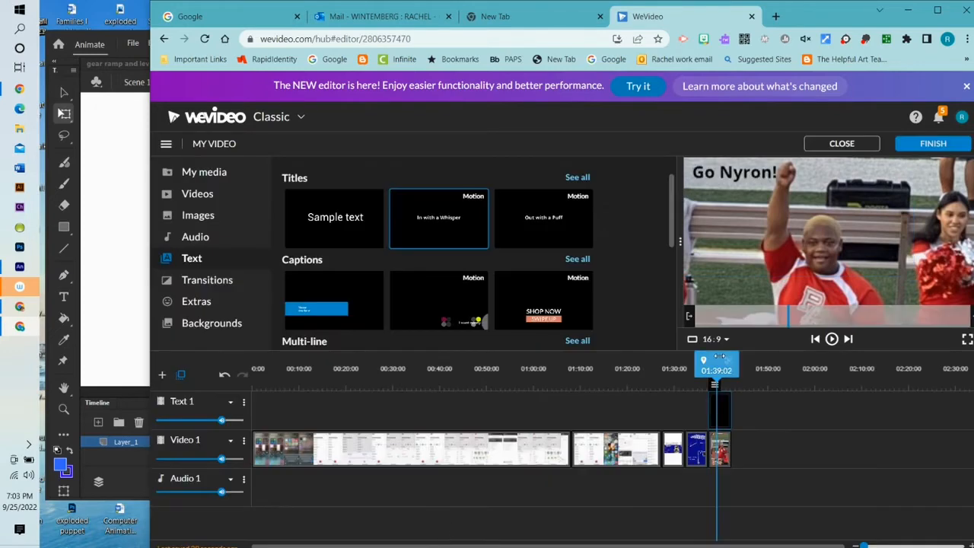
Step: Try a Cross Zoom transition before the stadium photo, with the photo and title moved to 01:42:10 and the blue image placed just before it
drag(718, 365, 690, 362)
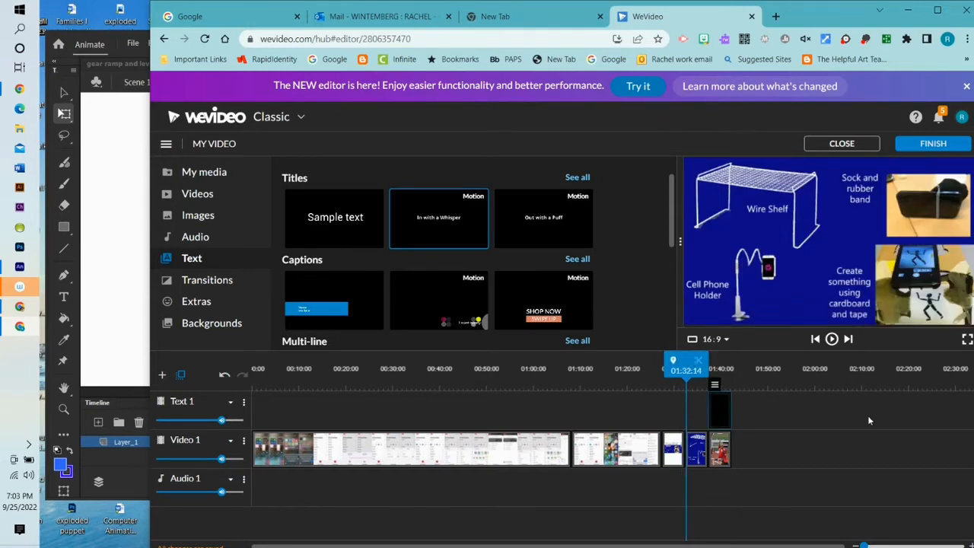
click(196, 281)
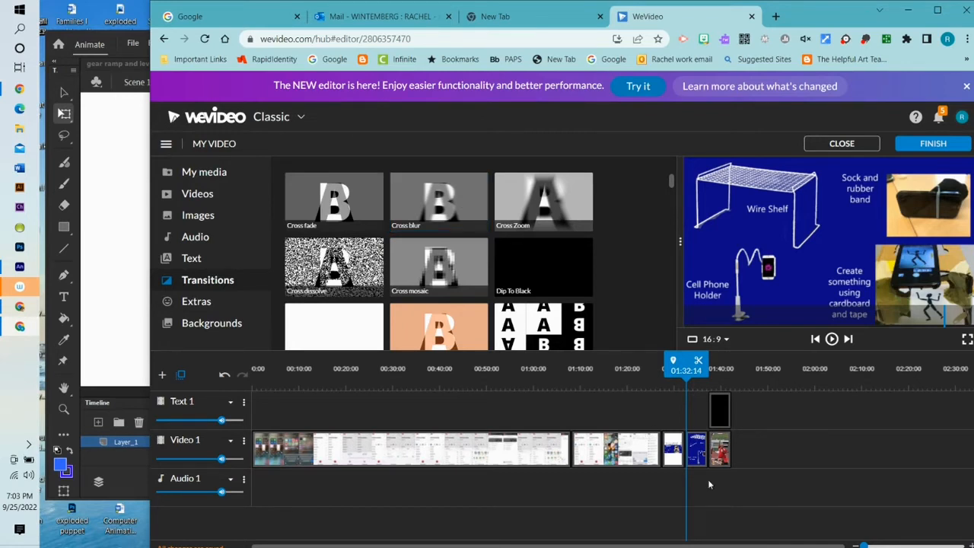
drag(720, 449, 744, 457)
drag(720, 417, 737, 413)
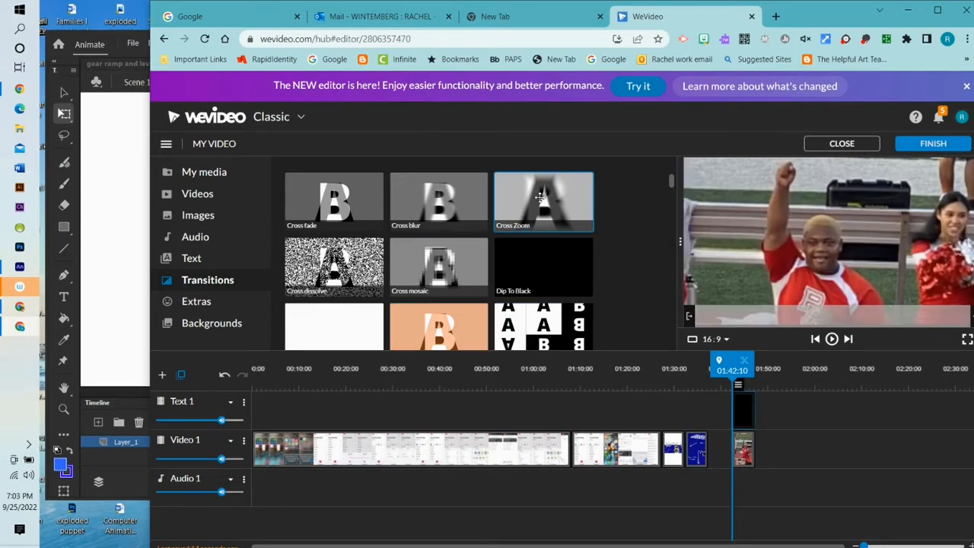
mouse_move(540, 197)
mouse_down()
mouse_move(545, 266)
mouse_move(685, 426)
mouse_move(724, 449)
mouse_move(730, 441)
mouse_up()
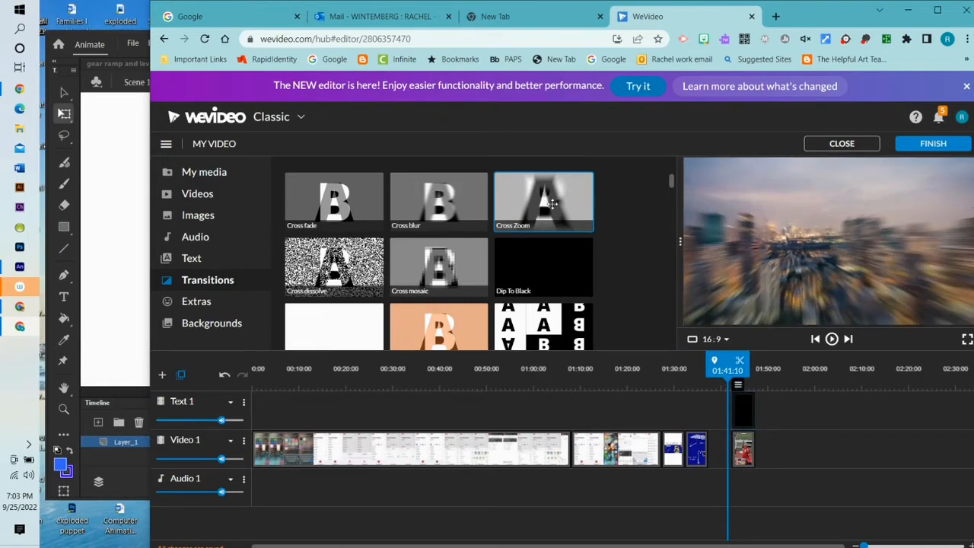
drag(696, 455, 719, 452)
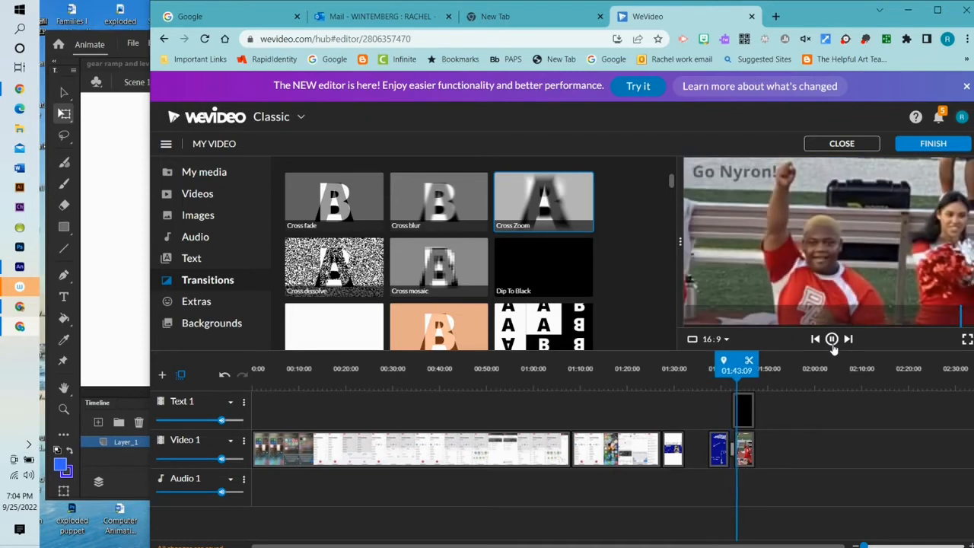
click(832, 341)
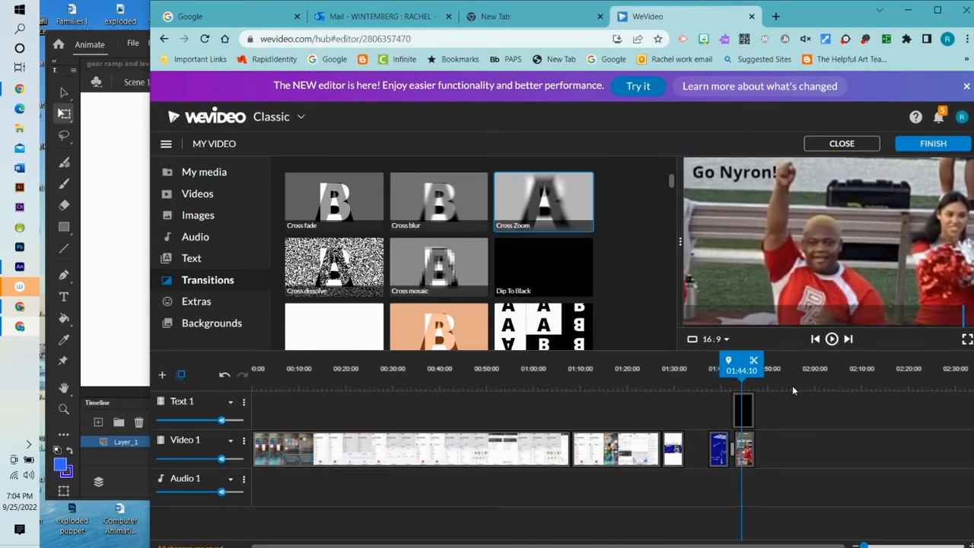
Step: Move the blue image and stadium photo back against the preceding image and add a Cross blur transition between the two
mouse_move(443, 207)
mouse_down()
mouse_move(438, 234)
mouse_move(652, 428)
mouse_move(716, 461)
mouse_move(696, 473)
mouse_up()
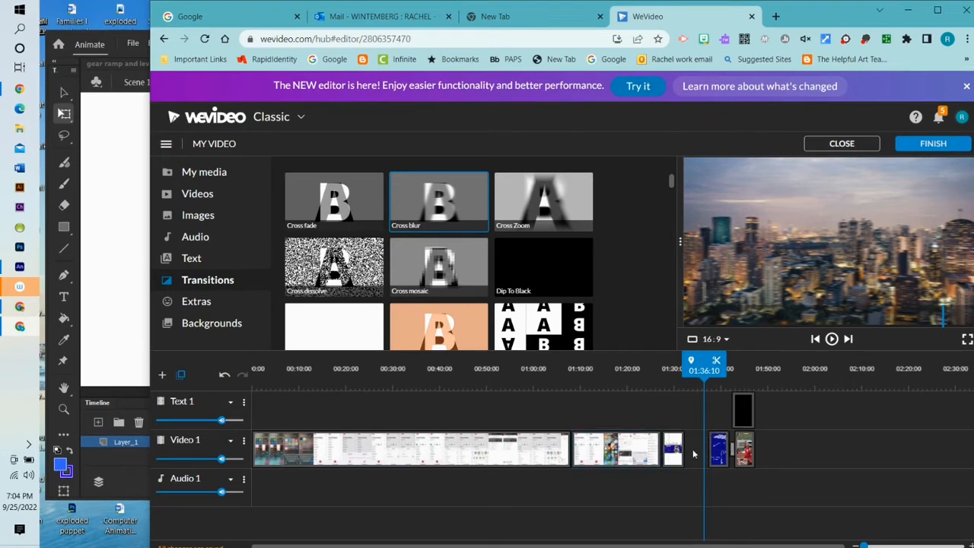
mouse_move(716, 464)
mouse_down()
mouse_move(696, 454)
mouse_move(740, 455)
mouse_move(713, 457)
mouse_up()
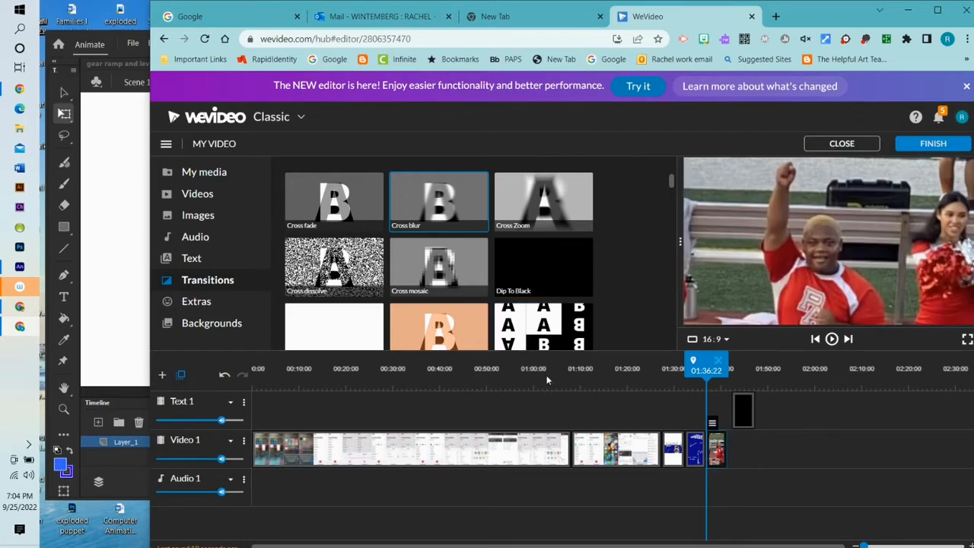
mouse_move(542, 204)
mouse_down()
mouse_move(668, 394)
mouse_move(711, 438)
mouse_up()
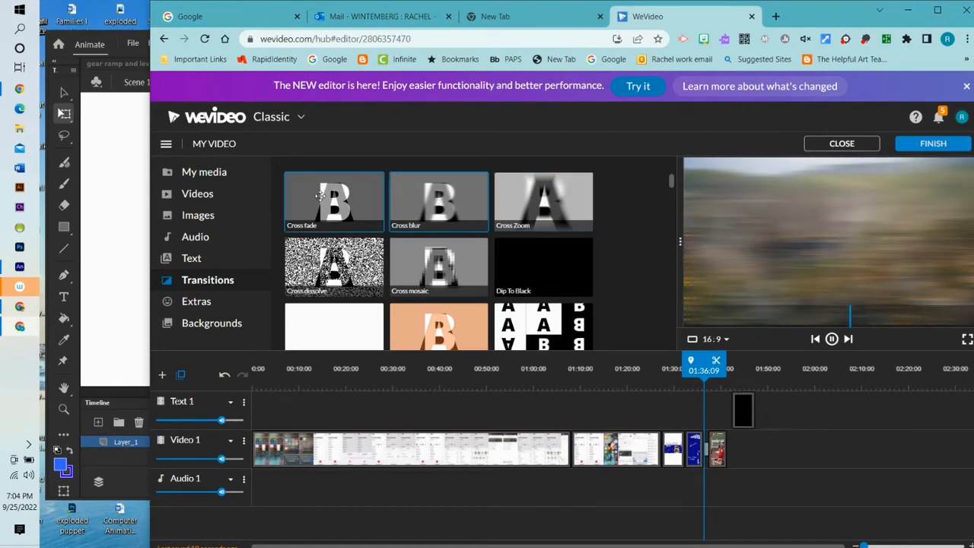
Step: Add a Cross fade transition between the second recording section and the first image, and preview it
mouse_move(333, 217)
mouse_down()
mouse_move(619, 424)
mouse_move(670, 435)
mouse_move(655, 441)
mouse_move(676, 470)
mouse_up()
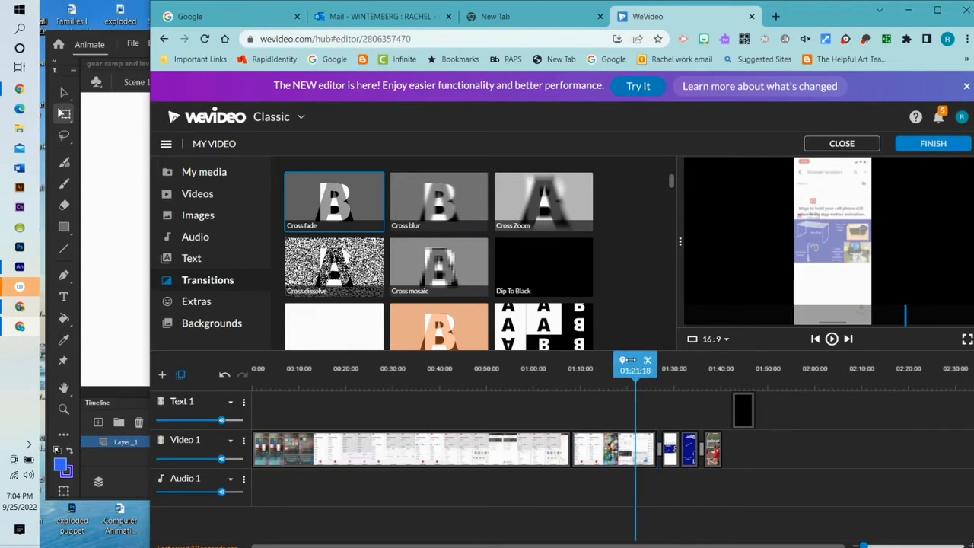
click(832, 340)
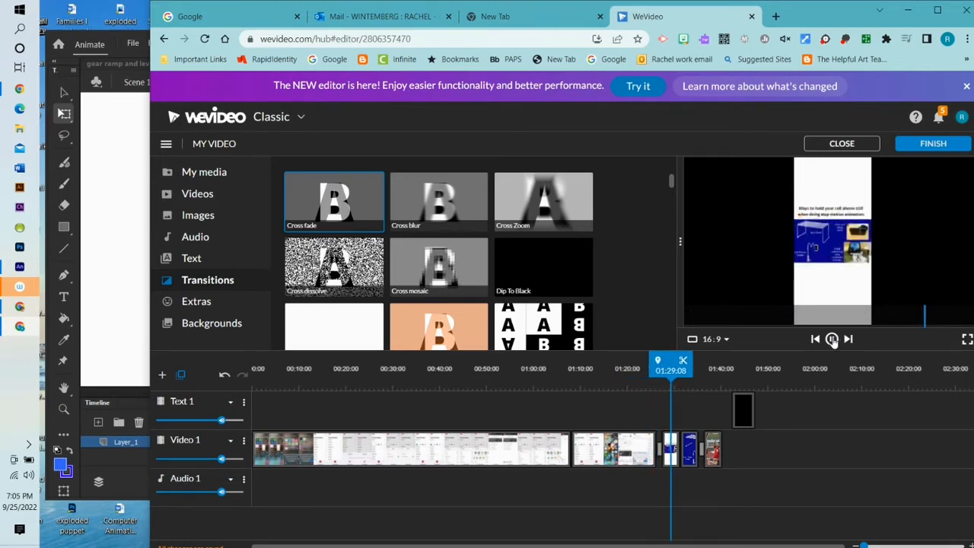
click(833, 340)
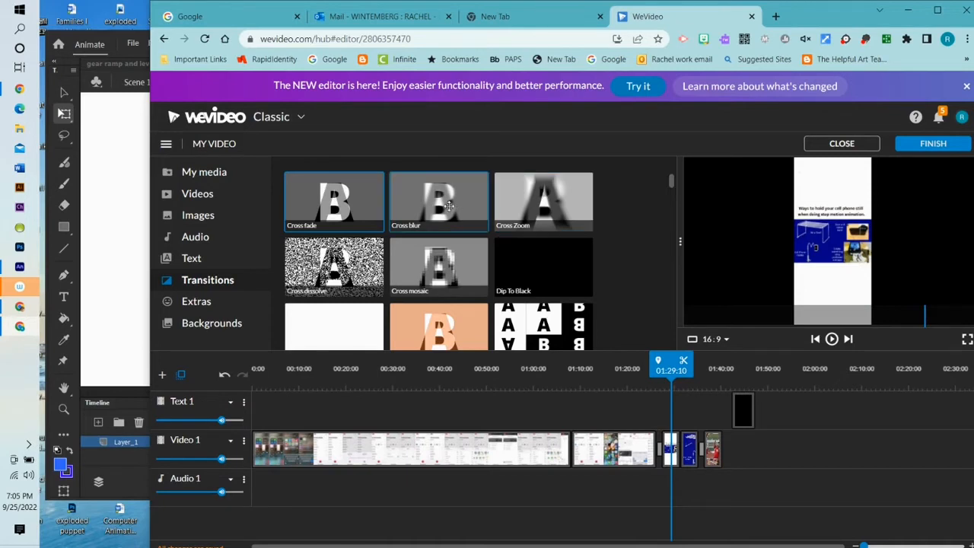
Step: Add a Cross blur transition between the first image and the blue image, and preview the sequence through to the stadium photo
mouse_move(449, 206)
mouse_down()
mouse_move(653, 413)
mouse_move(671, 444)
mouse_move(687, 441)
mouse_up()
drag(678, 364, 649, 363)
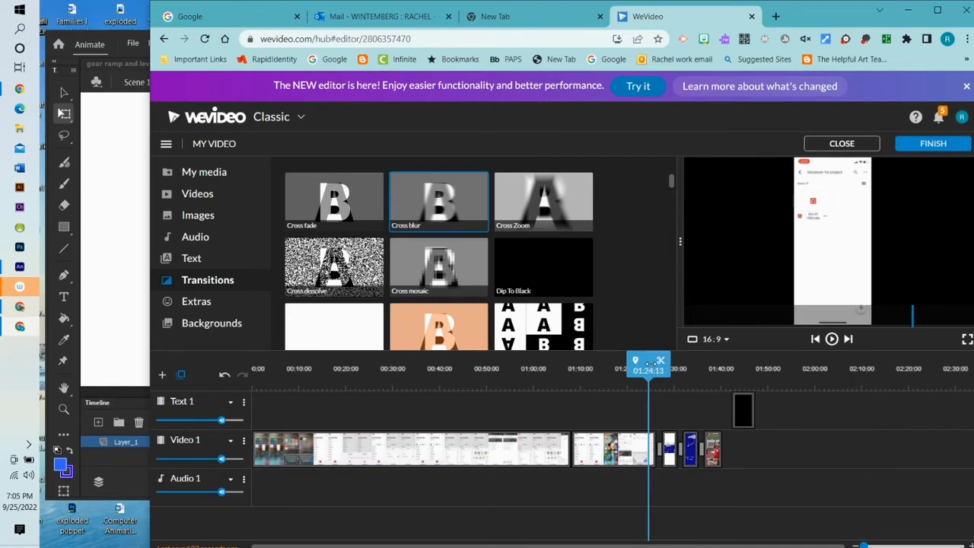
click(832, 339)
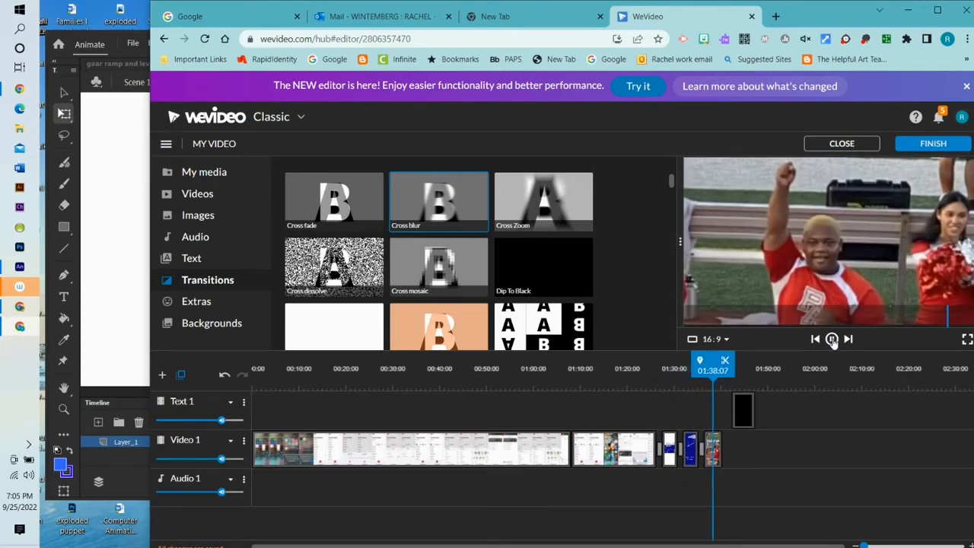
click(832, 340)
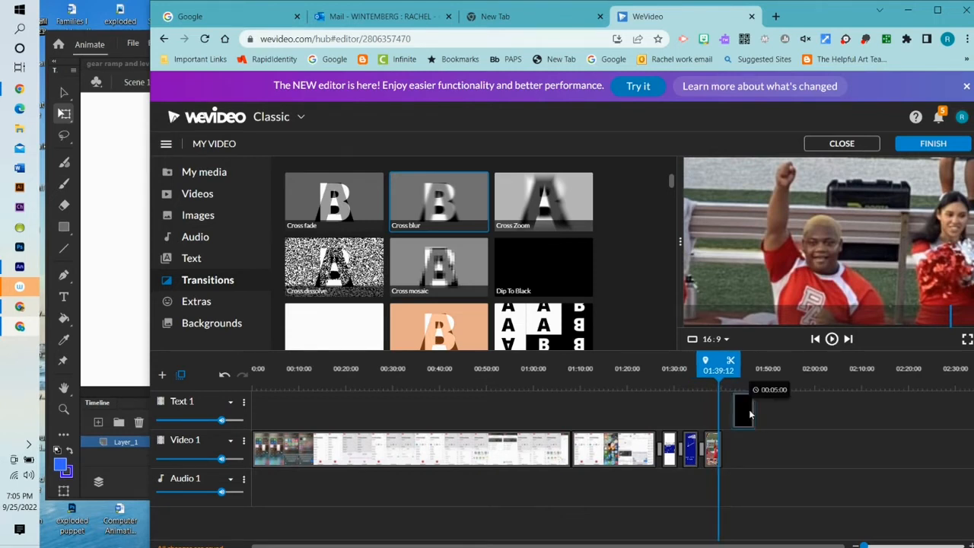
Step: Realign the title on Text 1 with the start of the stadium photo and preview the ending
drag(750, 415, 719, 410)
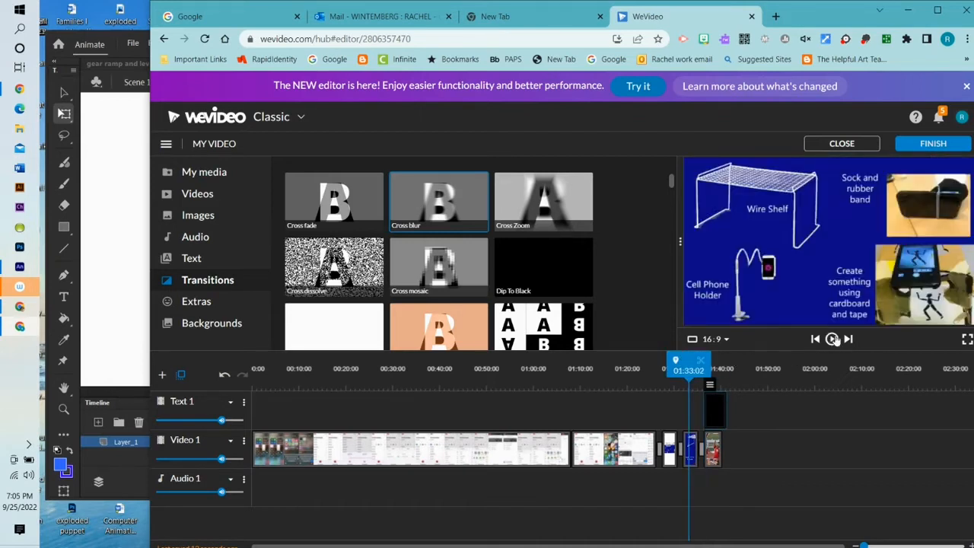
click(833, 339)
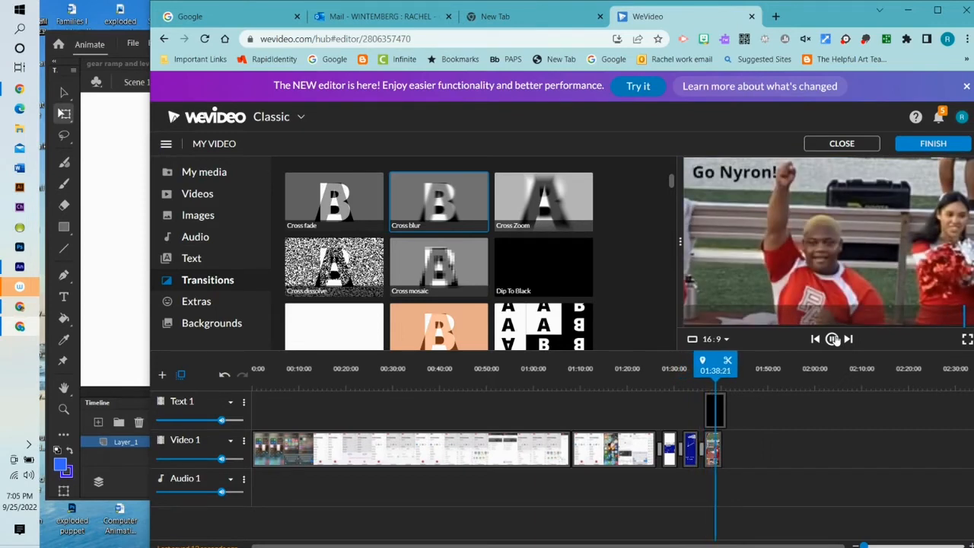
click(834, 339)
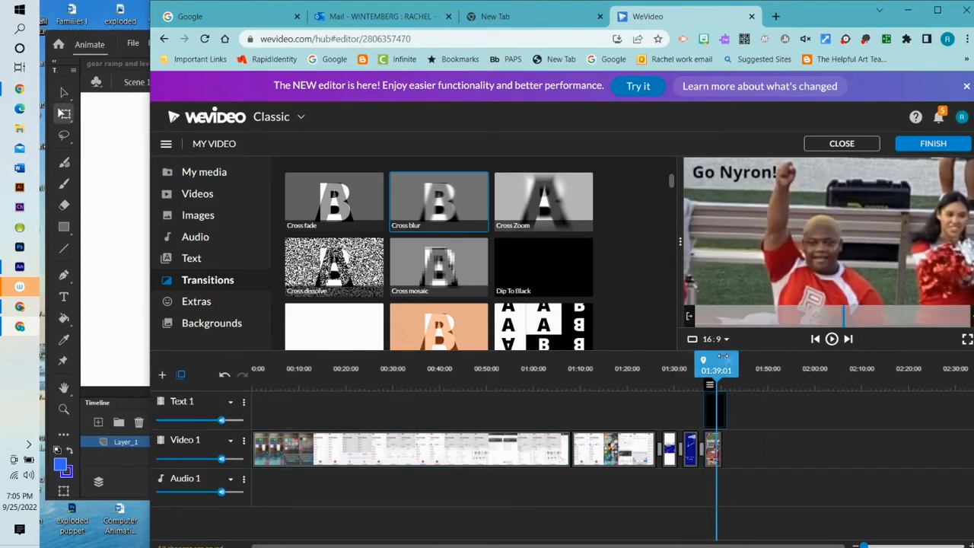
drag(708, 365, 225, 388)
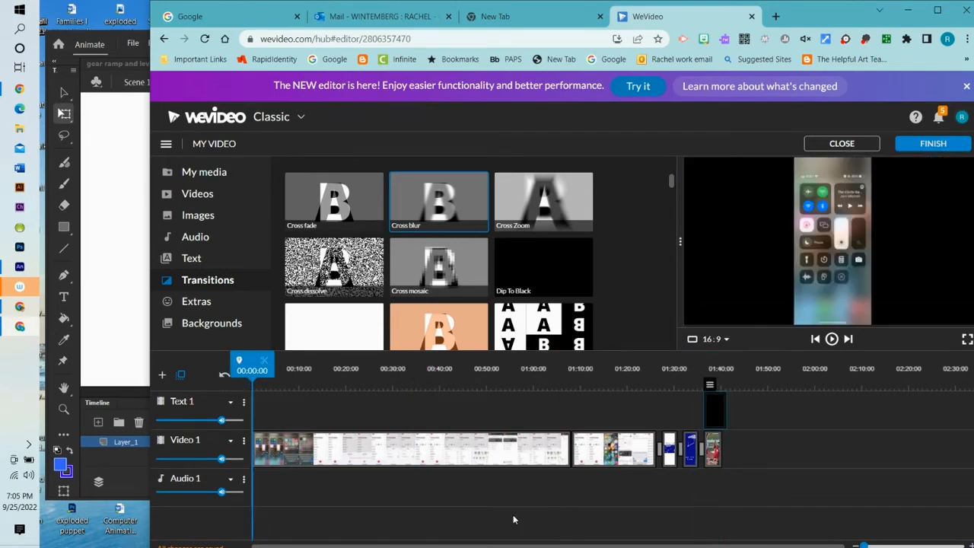
Step: Scale the first recording section to 2.32, position it at x 365, y 14, and fill the empty frame with a blurred background
click(192, 258)
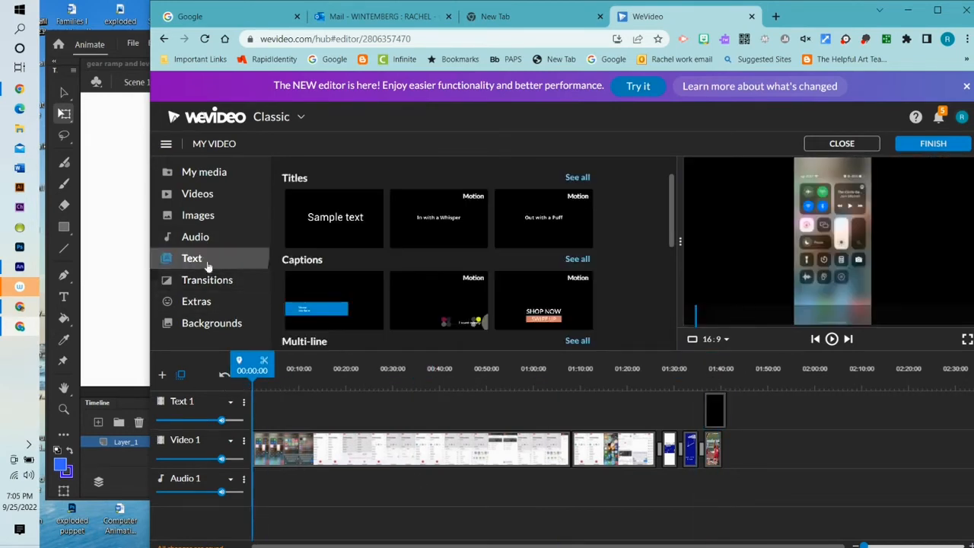
click(411, 455)
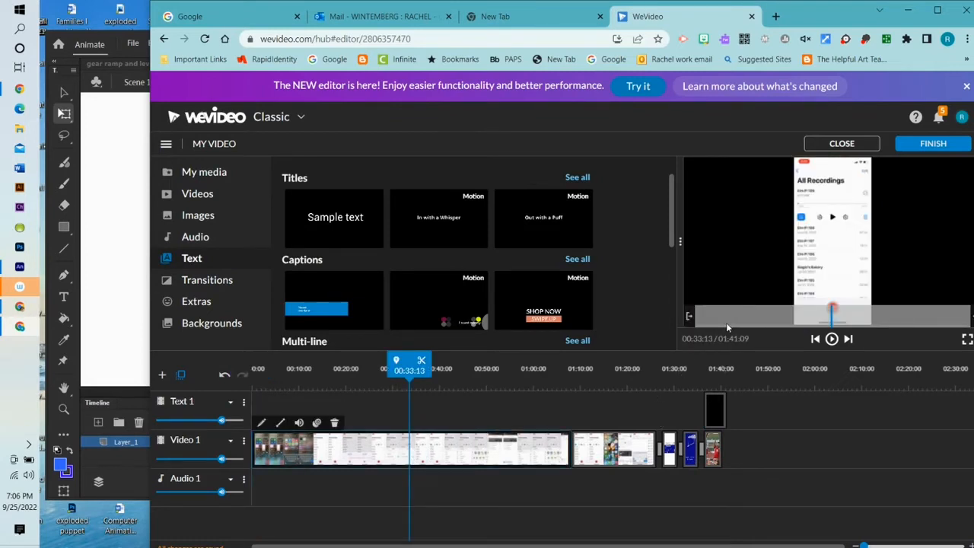
double_click(401, 455)
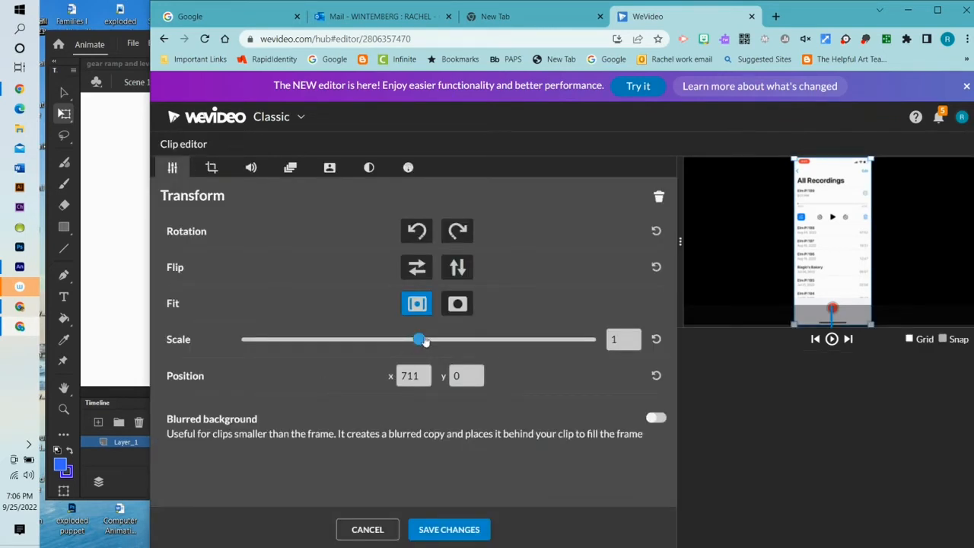
drag(421, 340, 522, 340)
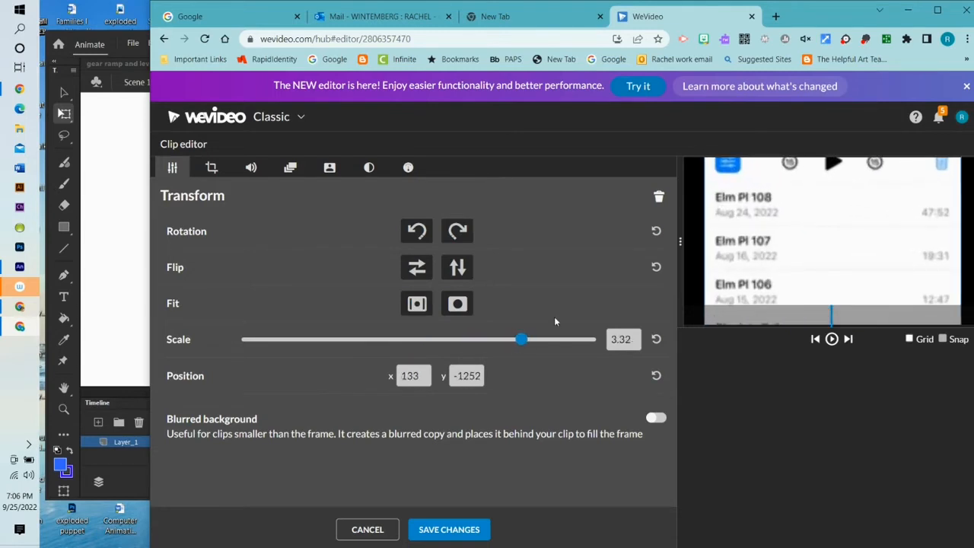
drag(835, 230, 823, 354)
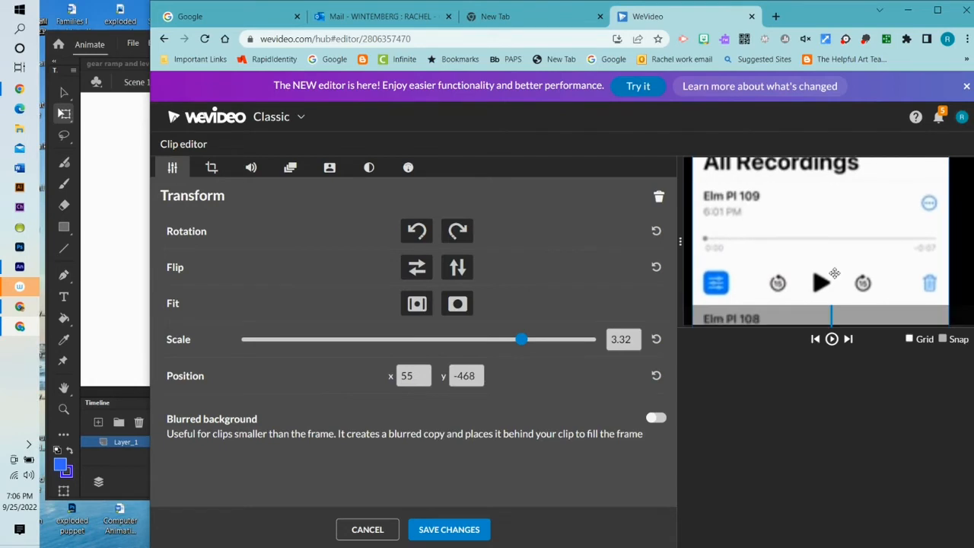
drag(818, 251, 827, 265)
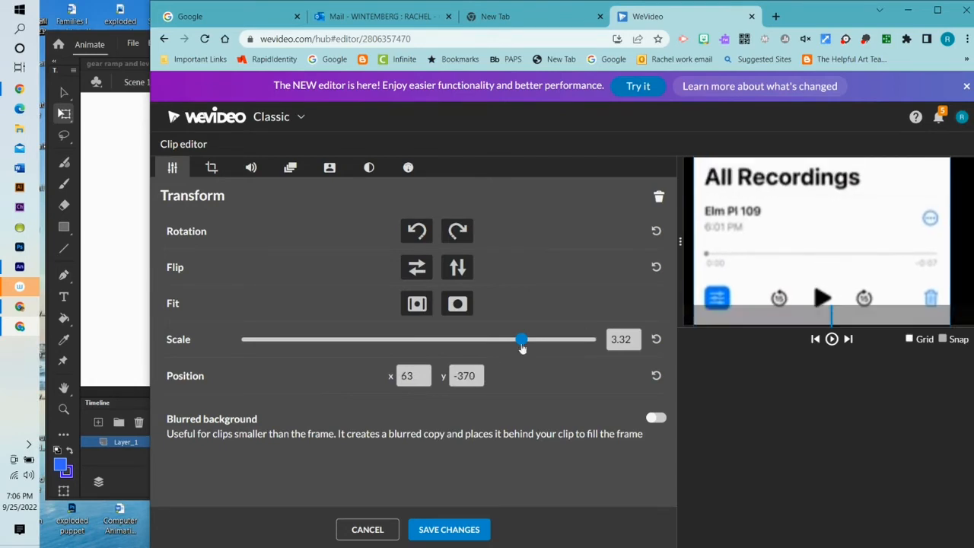
drag(521, 339, 476, 339)
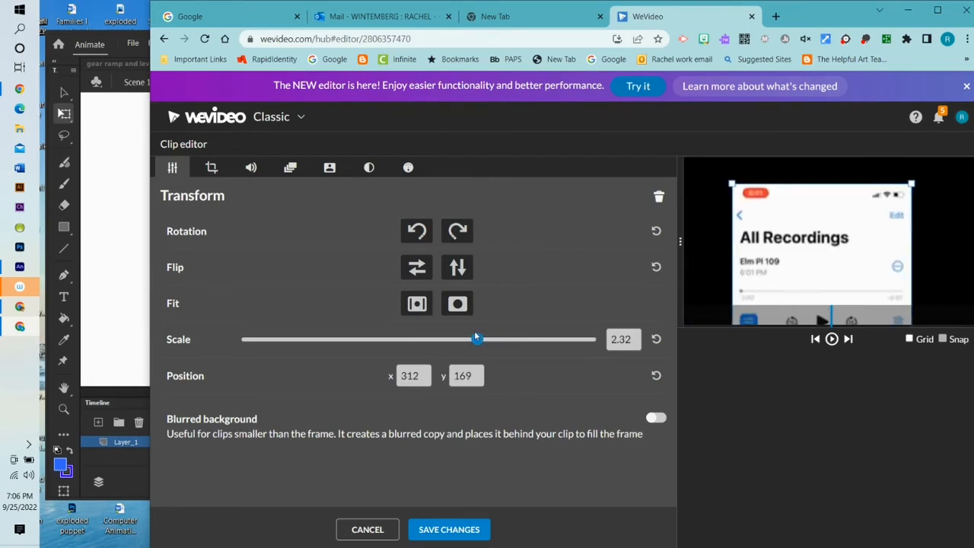
drag(869, 267, 877, 243)
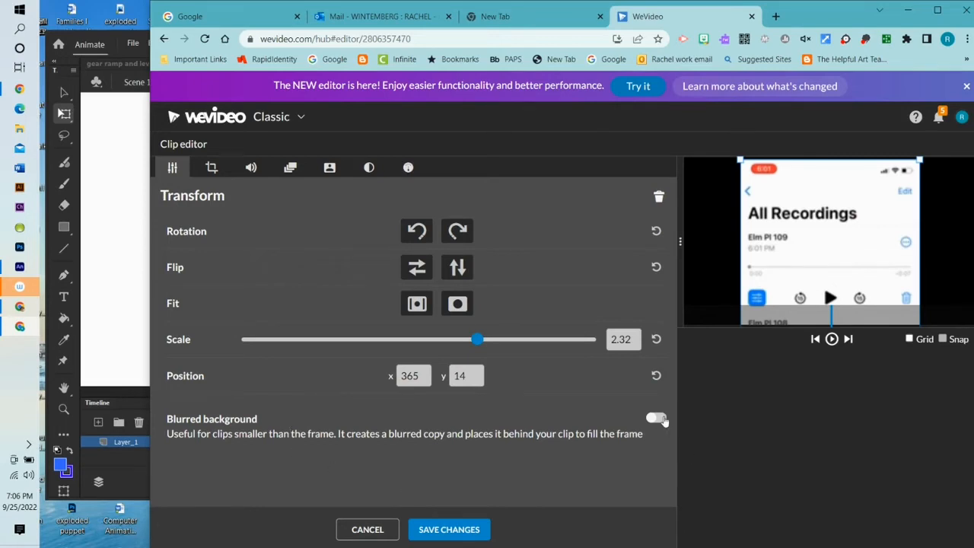
click(656, 419)
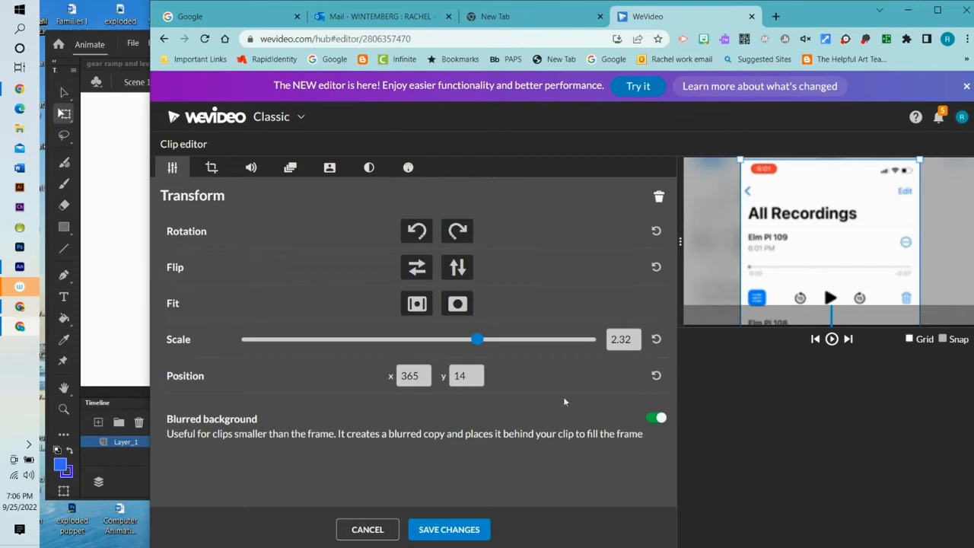
click(463, 531)
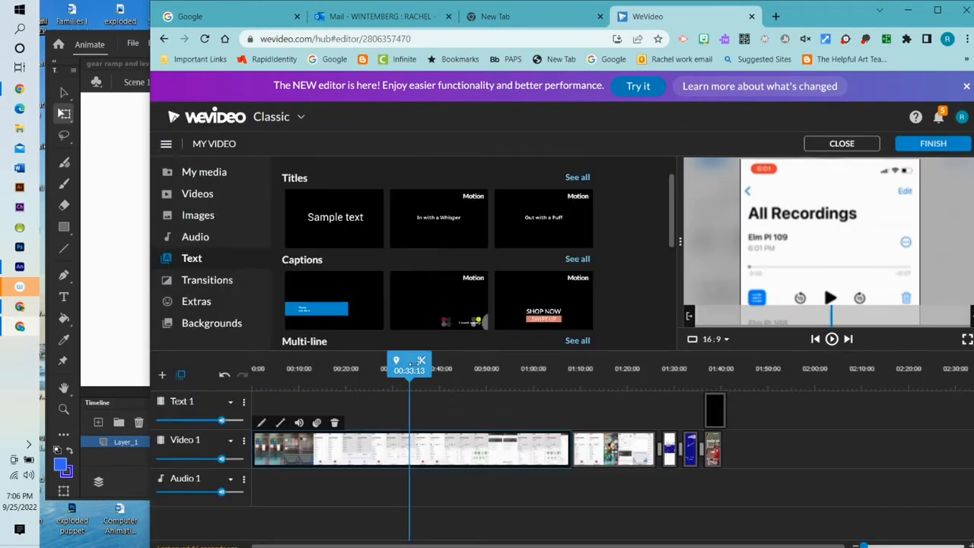
Step: Animate the first recording section with an end scale of 4.92 and save the change
double_click(407, 450)
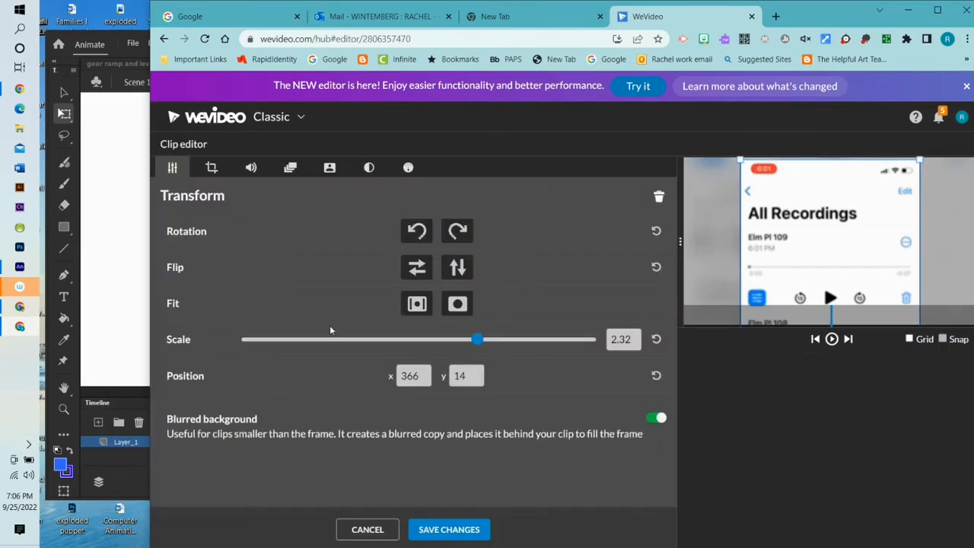
click(212, 168)
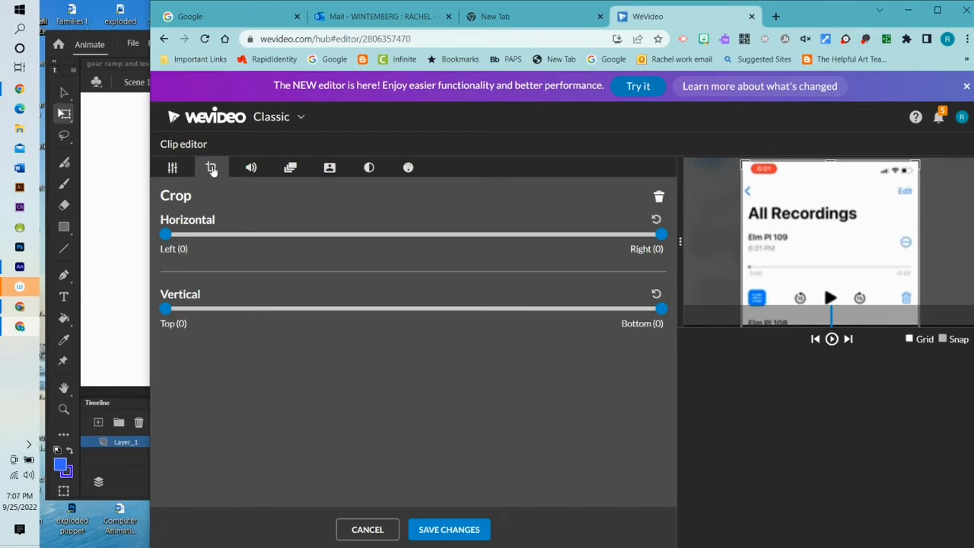
click(254, 168)
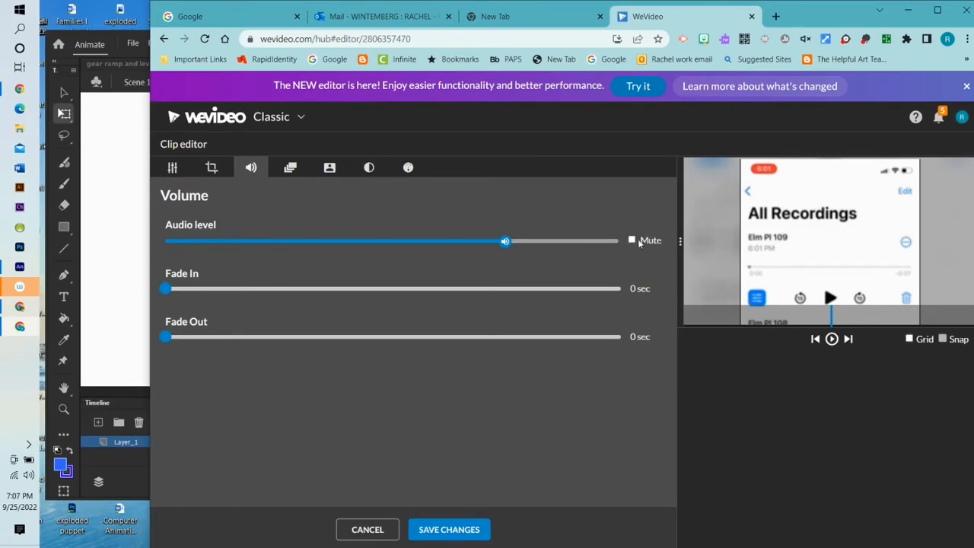
click(291, 168)
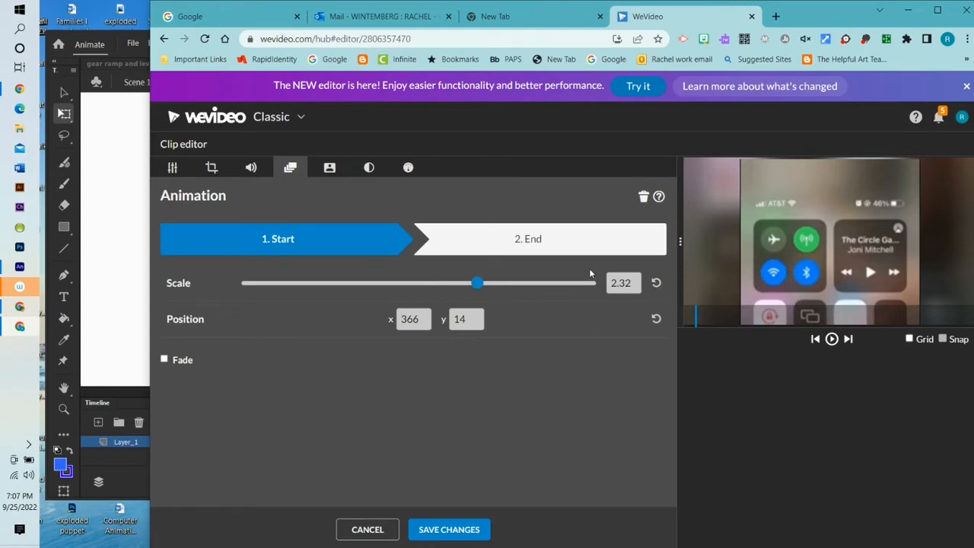
click(528, 241)
drag(479, 286, 595, 292)
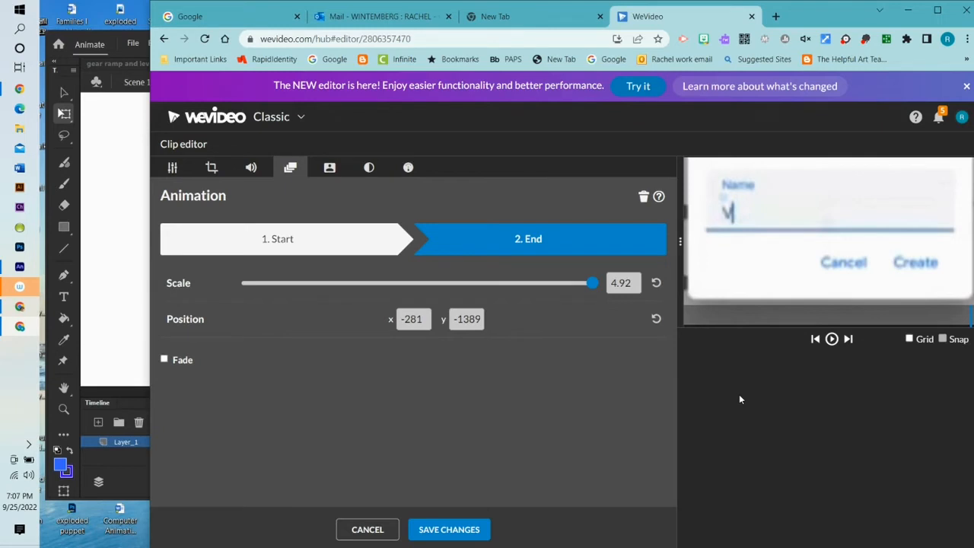
click(461, 533)
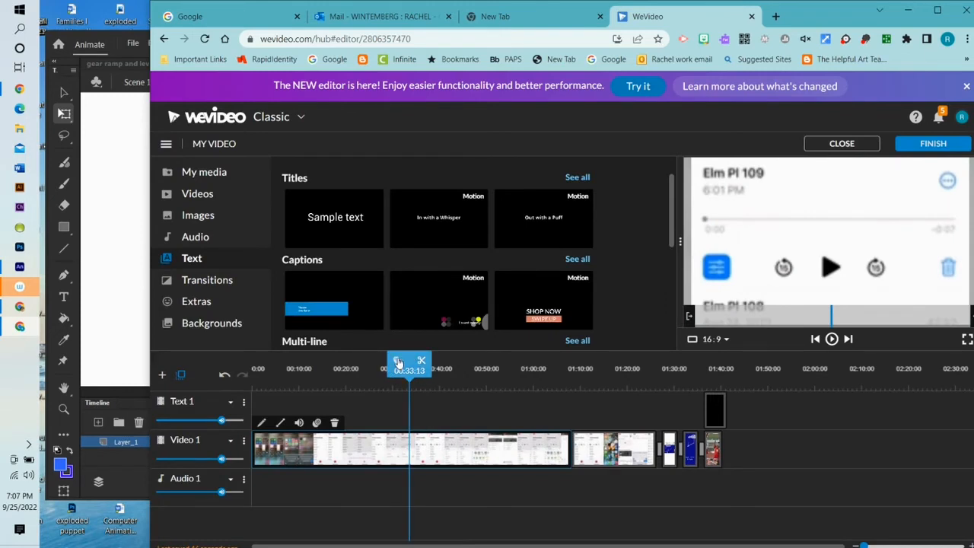
Step: Preview the zoom animation from the start of the project and scrub ahead through the first recording section
drag(399, 359, 252, 361)
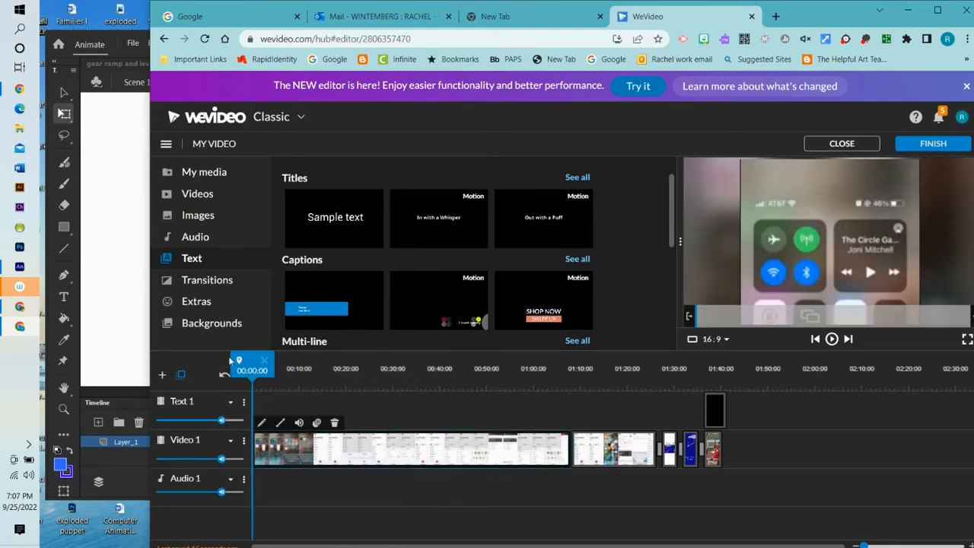
click(833, 339)
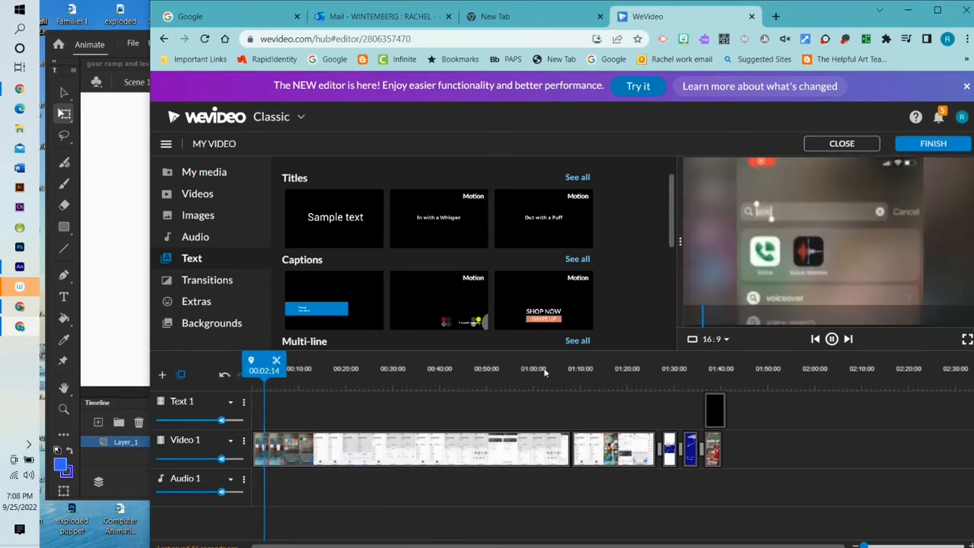
mouse_move(267, 364)
mouse_down()
mouse_move(613, 371)
mouse_move(483, 373)
mouse_move(450, 389)
mouse_move(568, 389)
mouse_move(307, 395)
mouse_move(257, 381)
mouse_up()
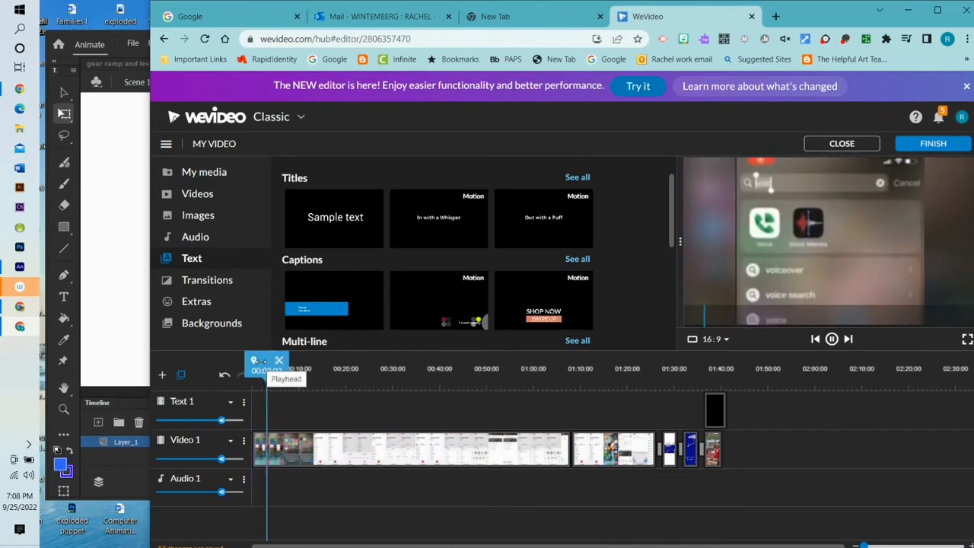
drag(259, 362, 499, 366)
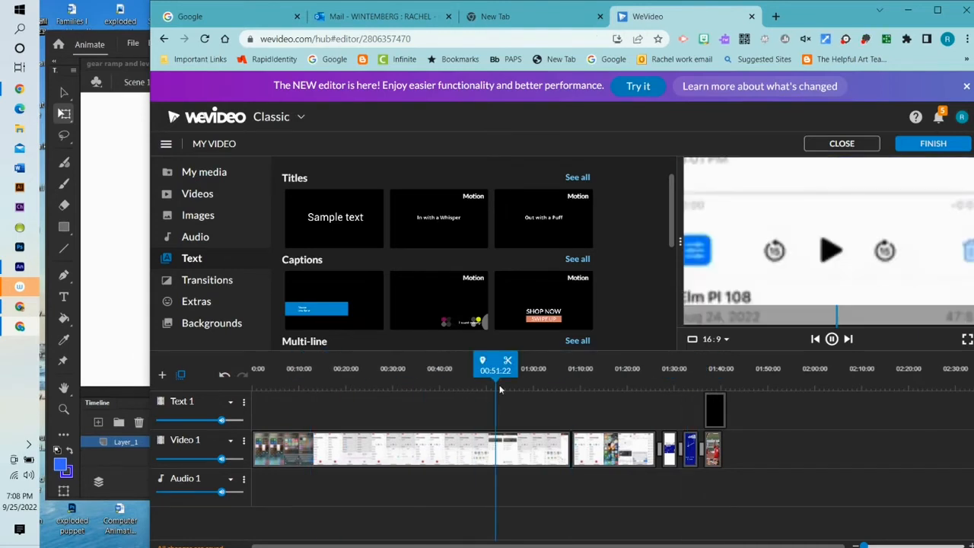
Step: Speed up the full range of the first recording section to 10x with its audio muted, and save the changes
double_click(489, 456)
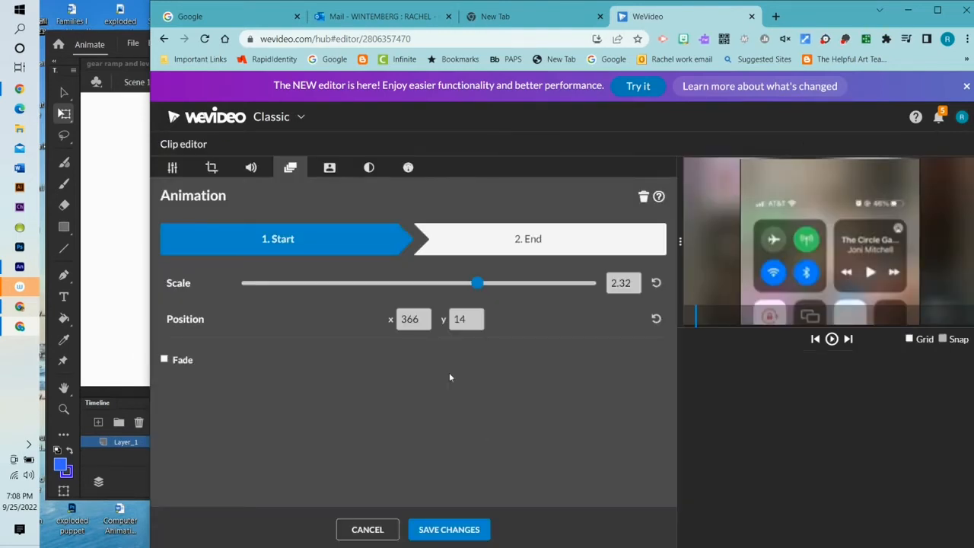
click(330, 170)
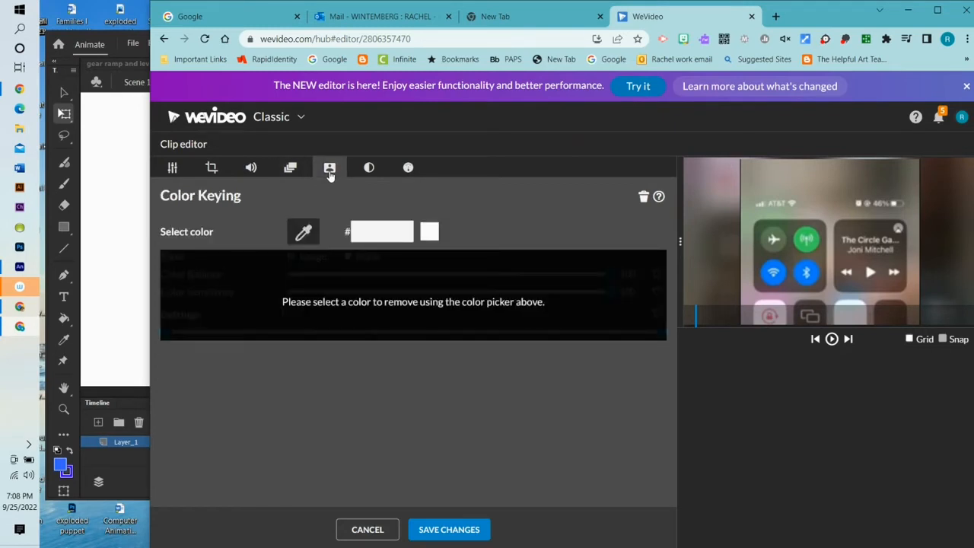
click(369, 169)
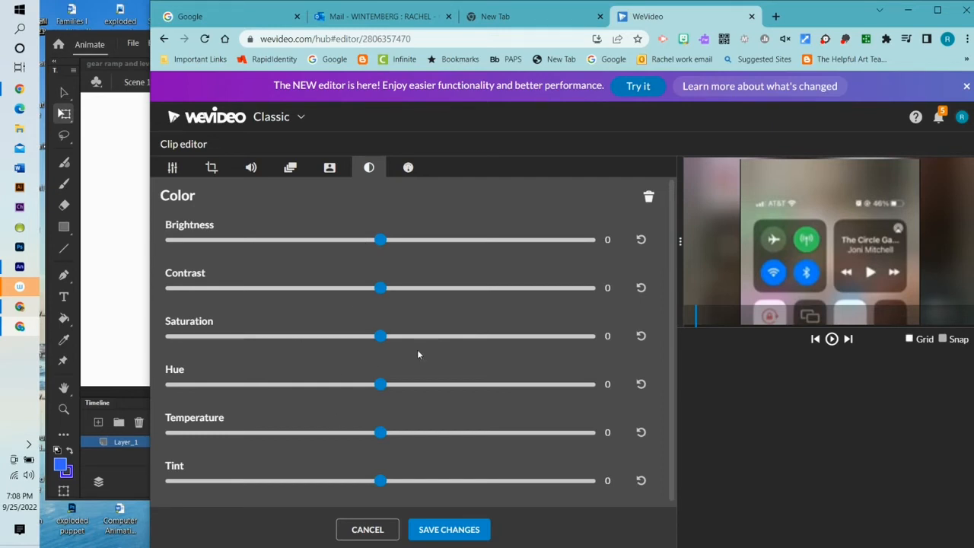
click(408, 167)
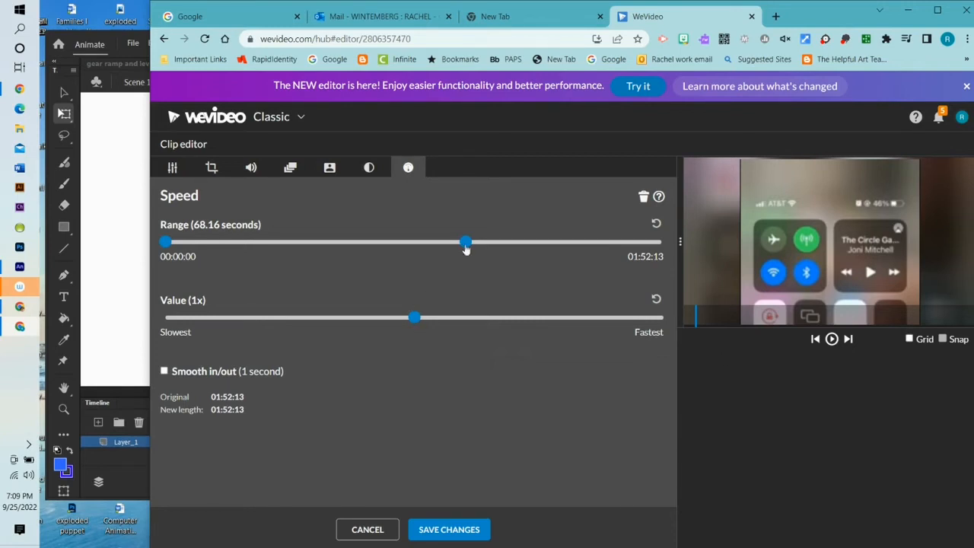
drag(464, 242, 662, 242)
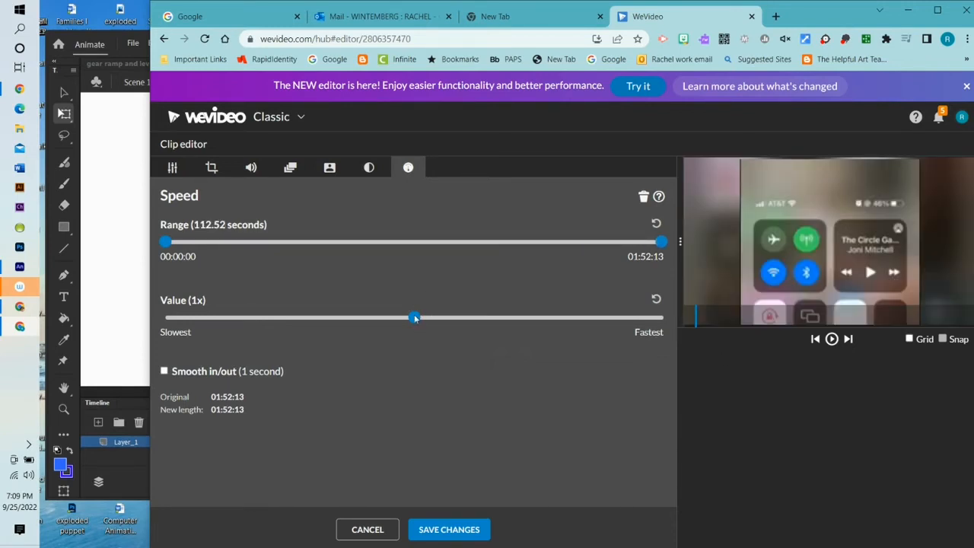
drag(415, 321, 668, 325)
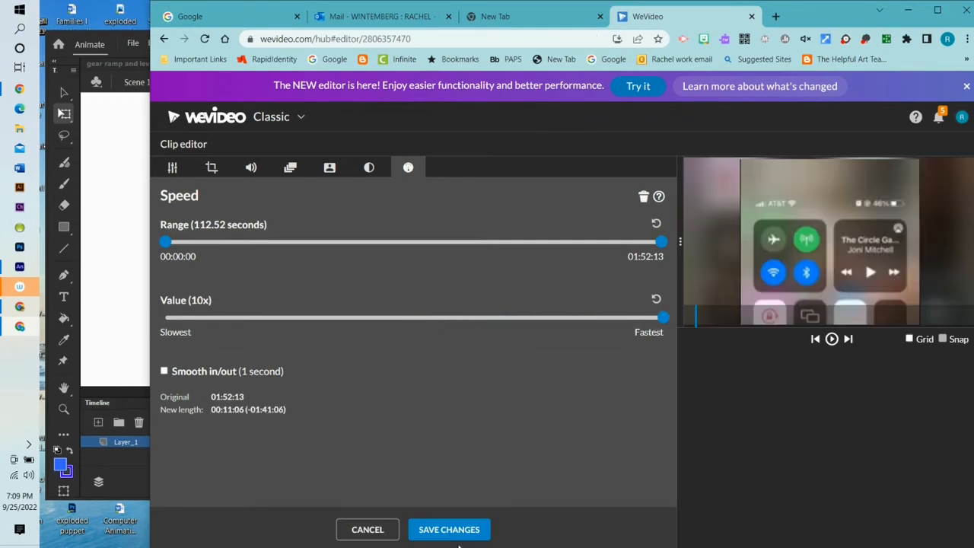
click(251, 167)
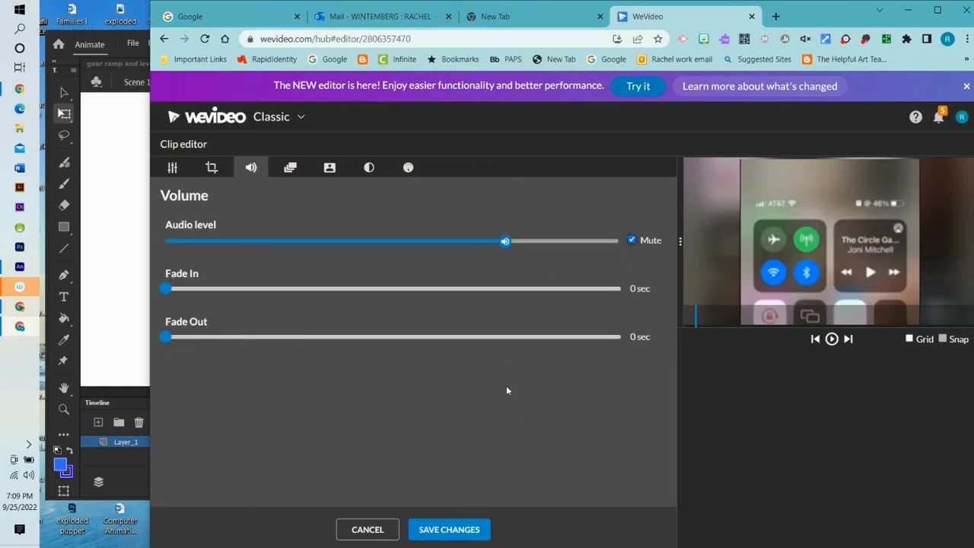
click(454, 531)
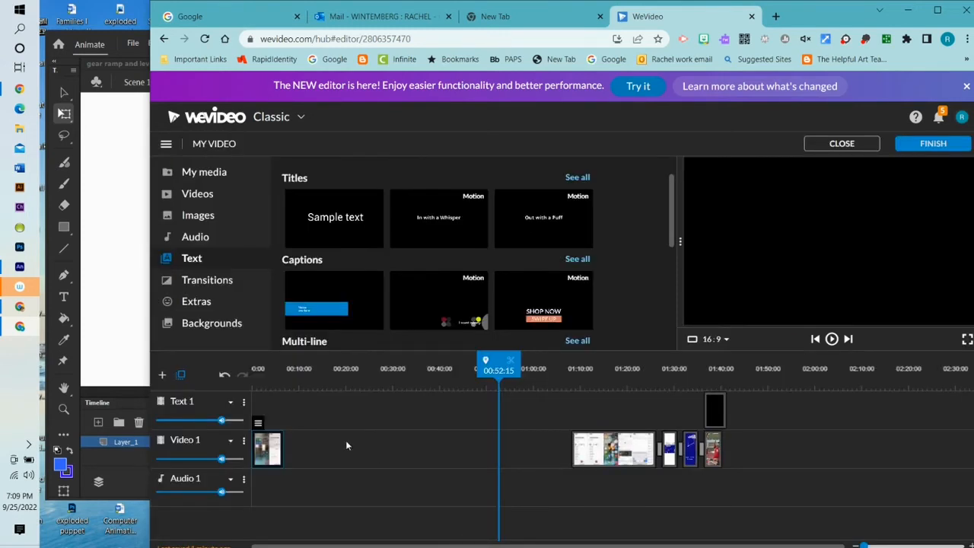
Step: Preview the sped-up first recording section in full screen from the beginning, and return to the editor
drag(498, 365, 239, 371)
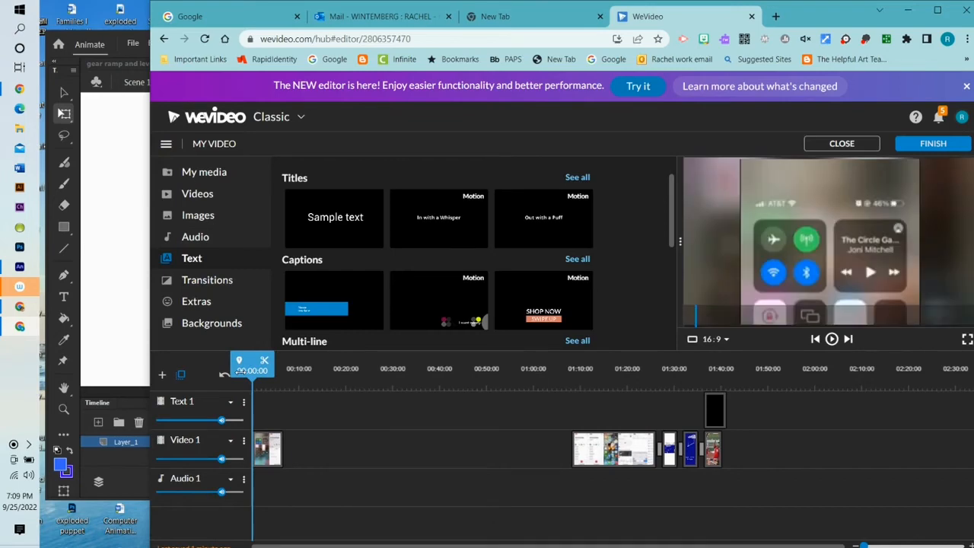
click(967, 339)
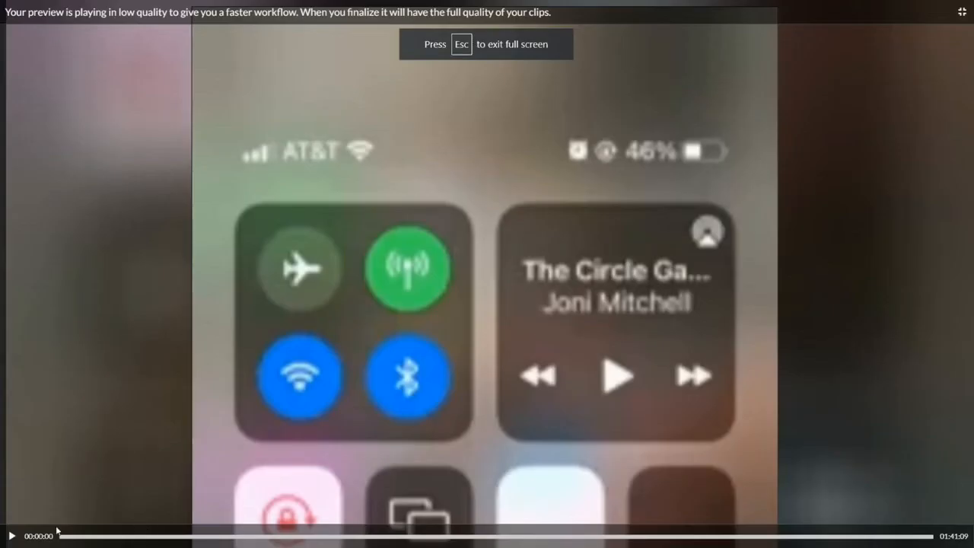
click(12, 539)
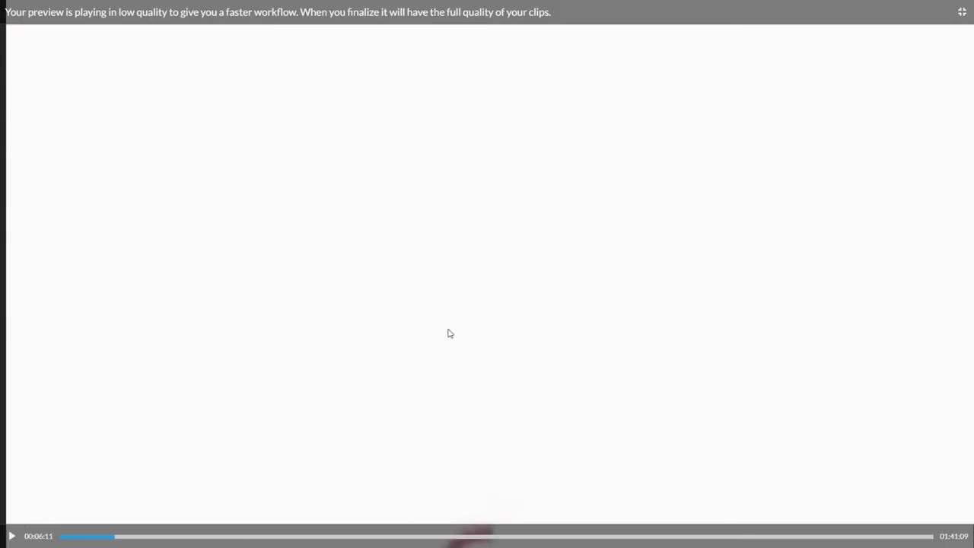
key(Escape)
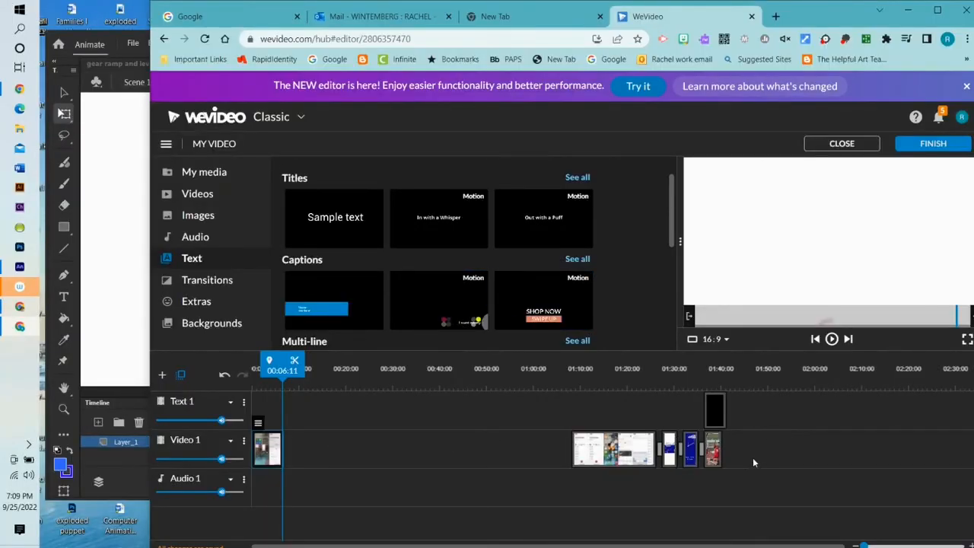
Step: Close the gaps on Video 1 by moving the second recording section against the first and the three images directly after it
click(604, 449)
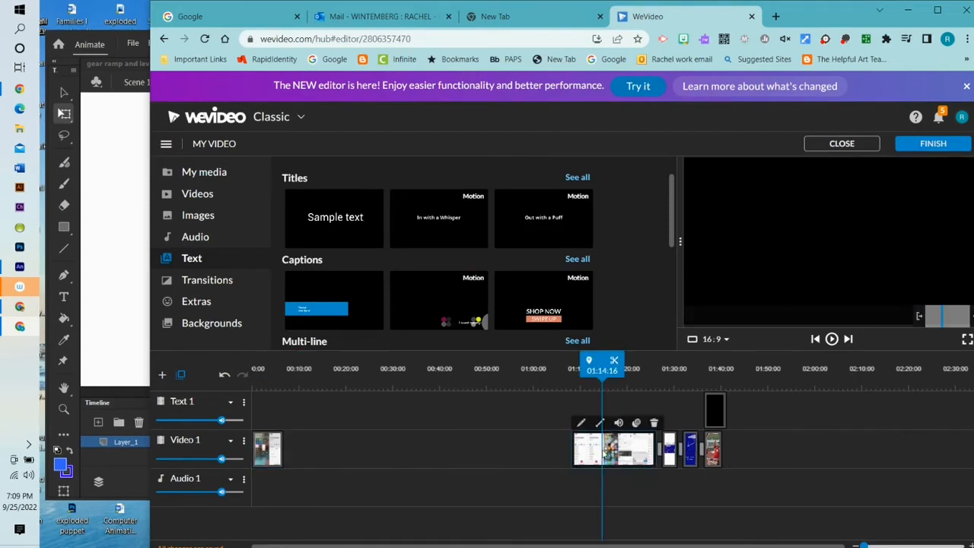
drag(604, 449, 320, 452)
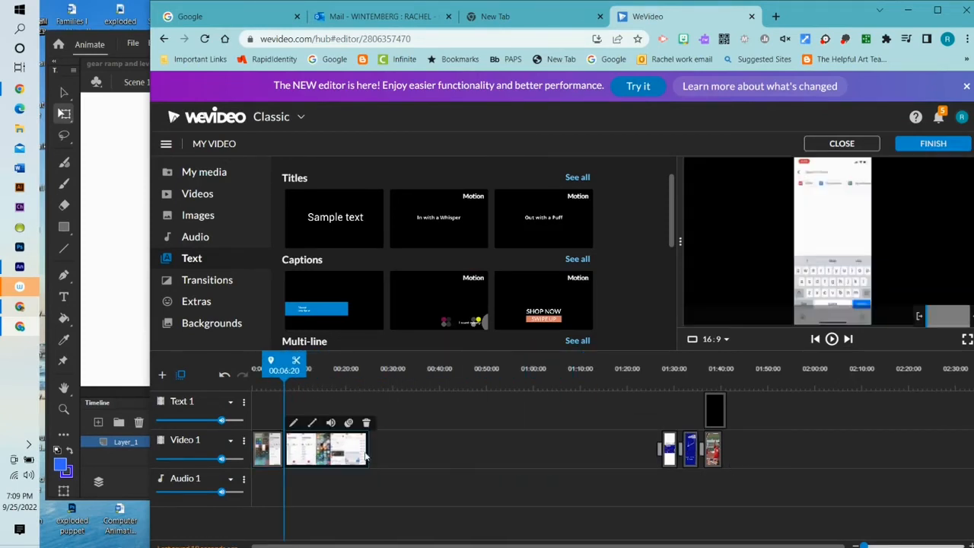
drag(746, 456, 643, 448)
drag(704, 451, 406, 447)
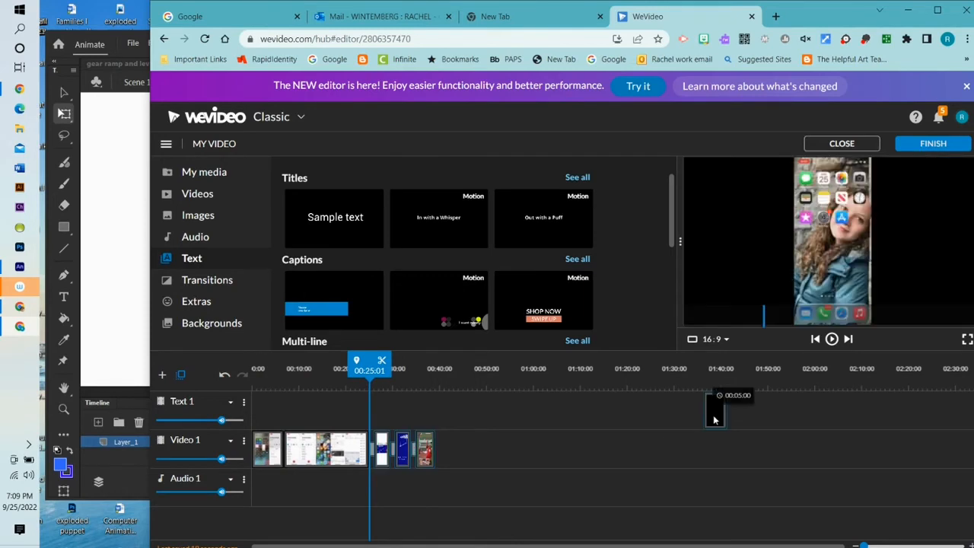
Step: Move the title clip on Text 1 over the last image on Video 1 and check the overlay in the preview
drag(715, 418, 428, 407)
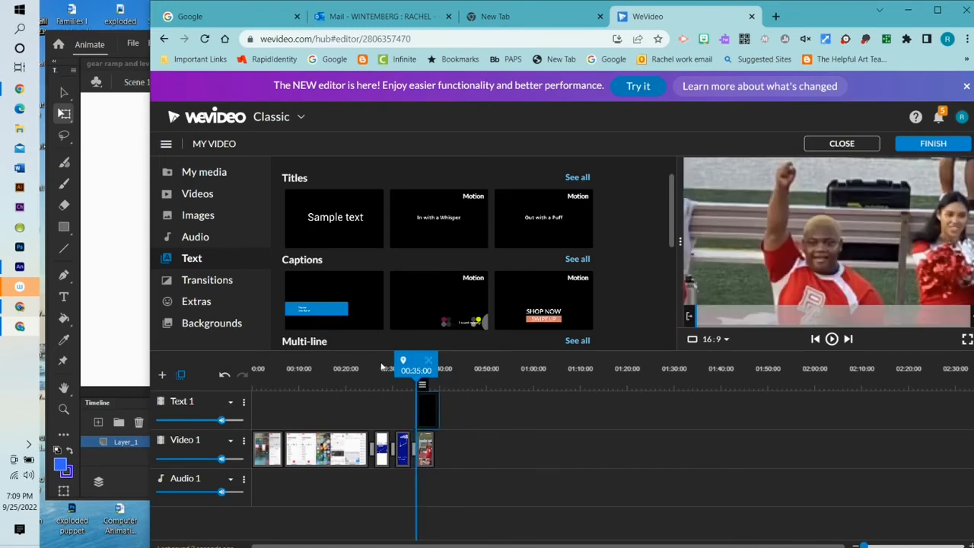
drag(413, 363, 423, 363)
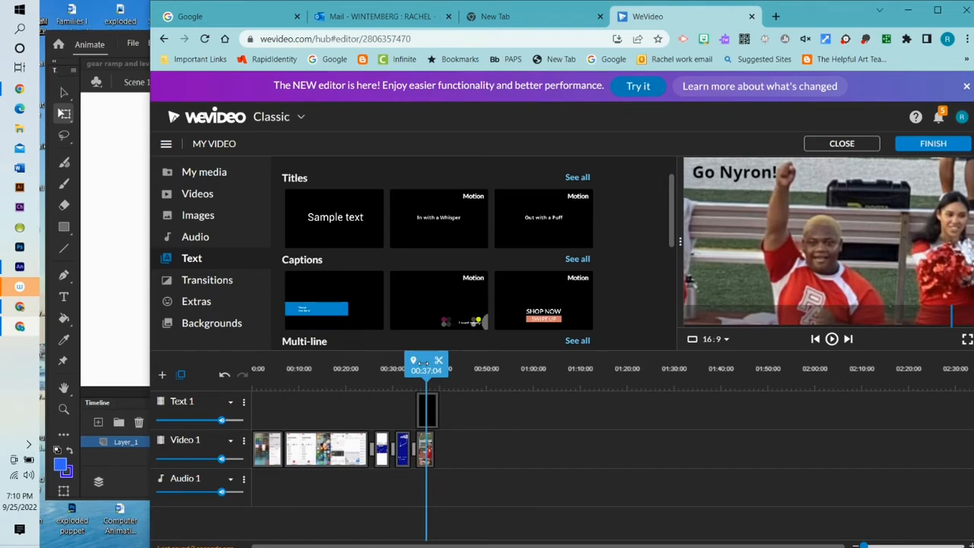
drag(423, 363, 424, 363)
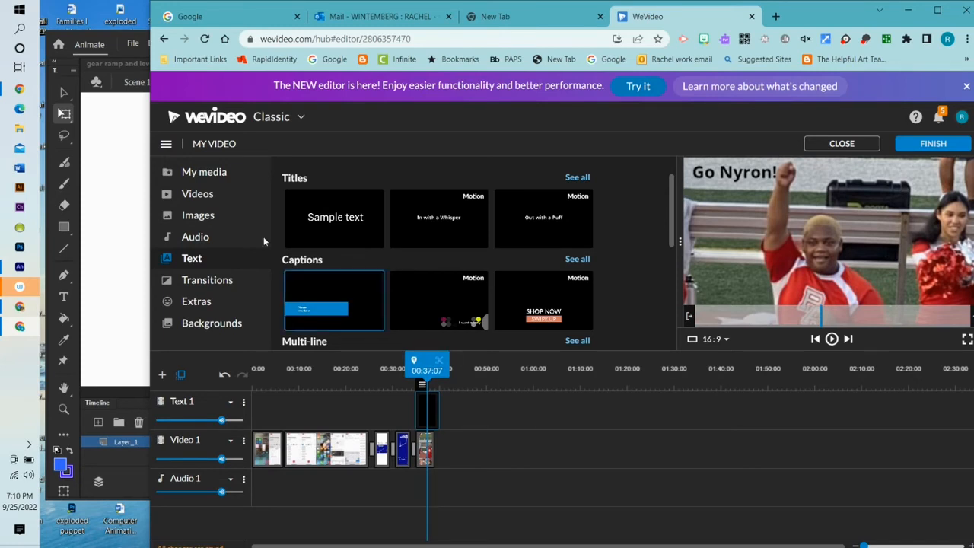
Step: Return to the personal media library and preview the assembled project in full screen from the beginning
click(192, 217)
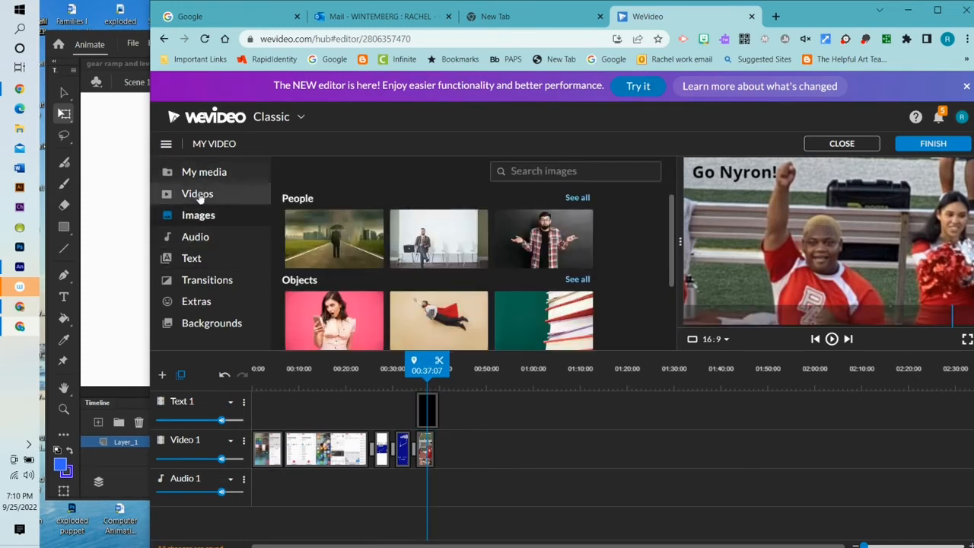
click(206, 176)
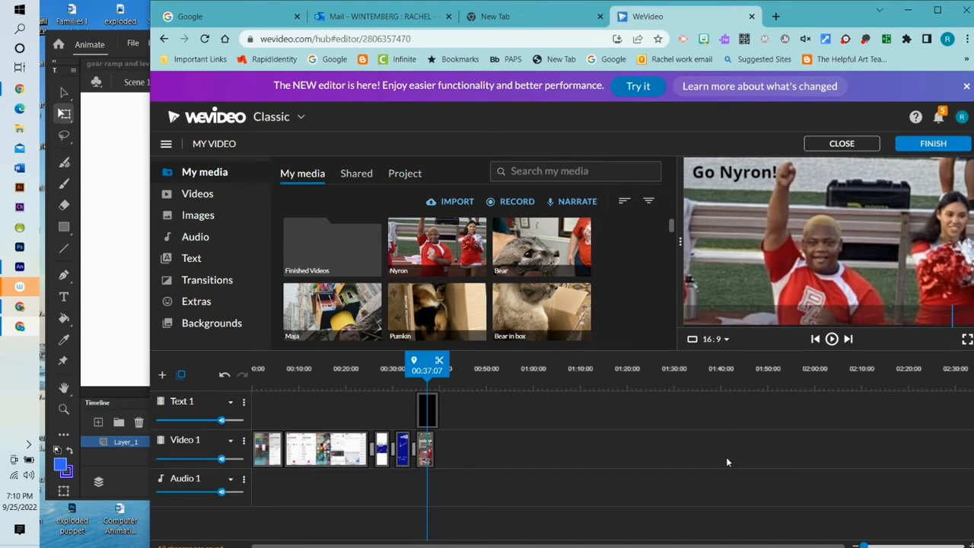
drag(429, 369, 189, 380)
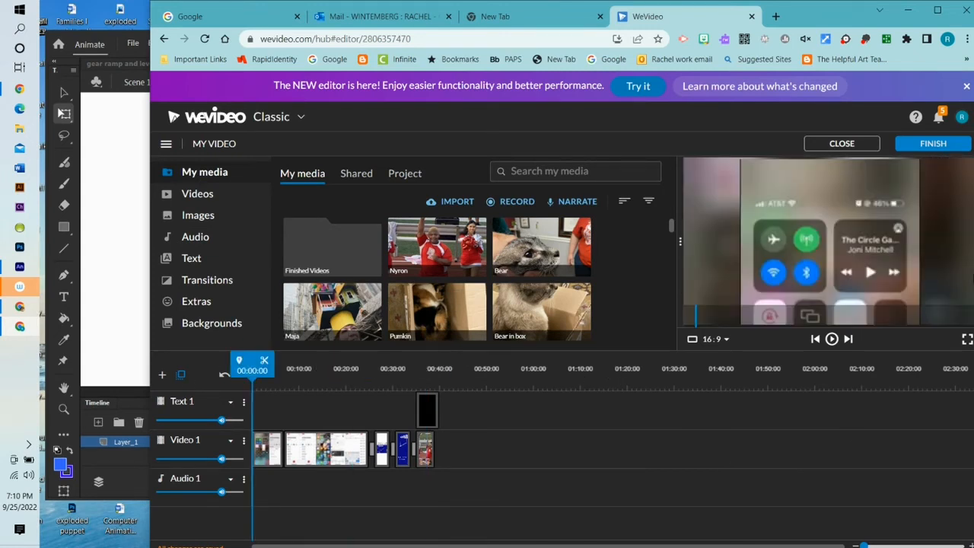
click(965, 340)
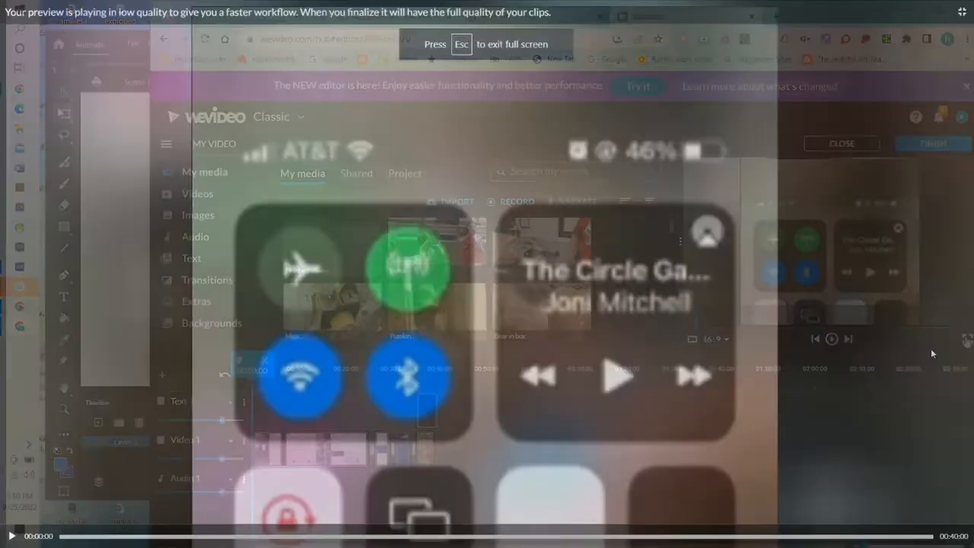
click(9, 536)
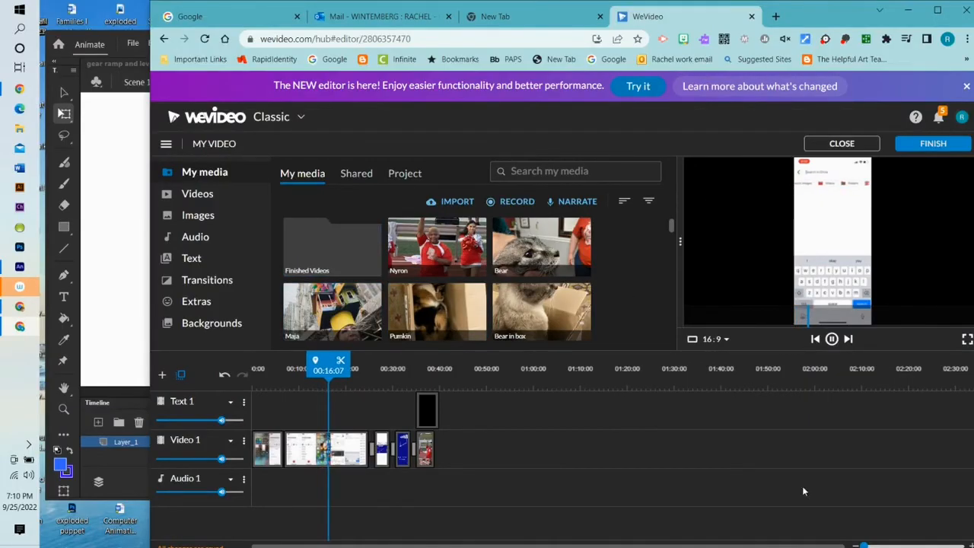
Step: Finish the project and title the export with the creator's first name followed by "Sample to show you how to use WeVideo"
click(933, 144)
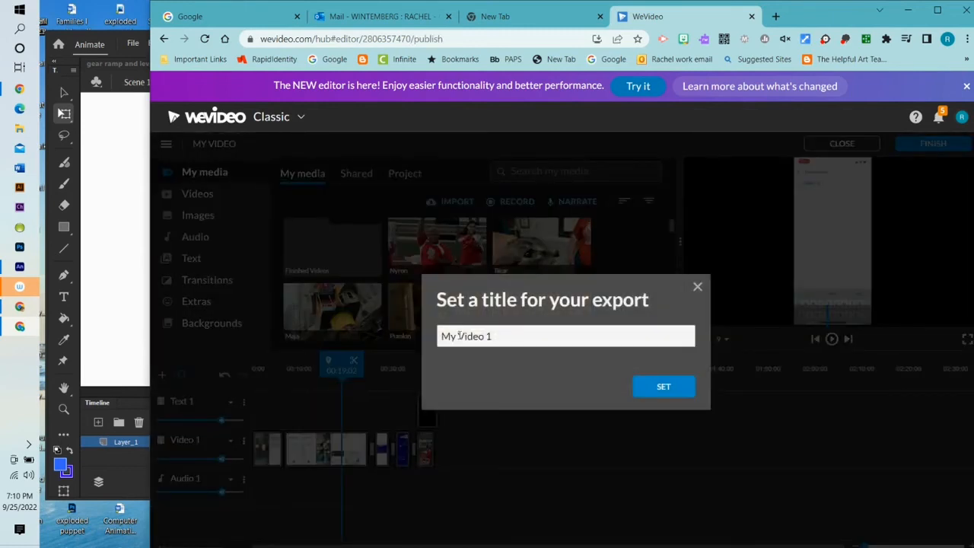
click(509, 337)
drag(509, 338, 415, 338)
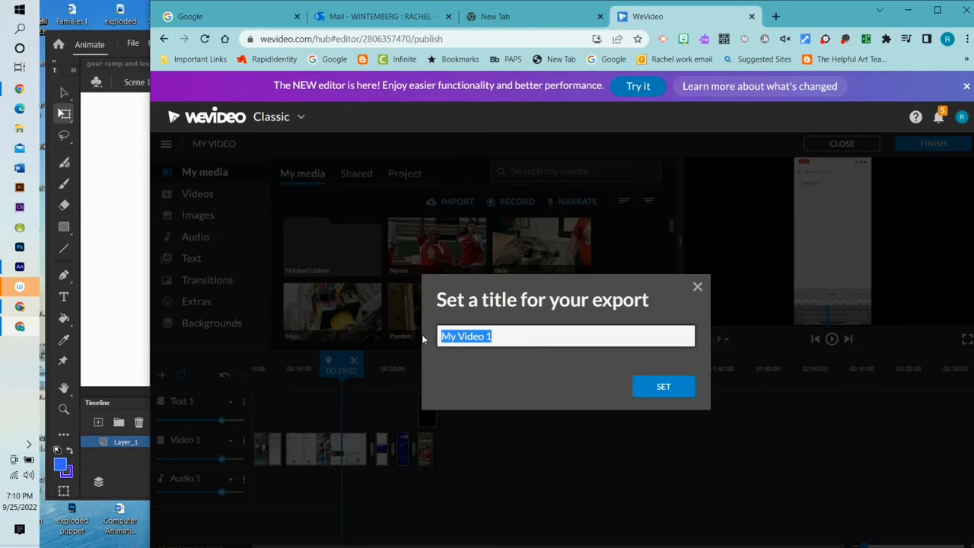
text(Rachel S)
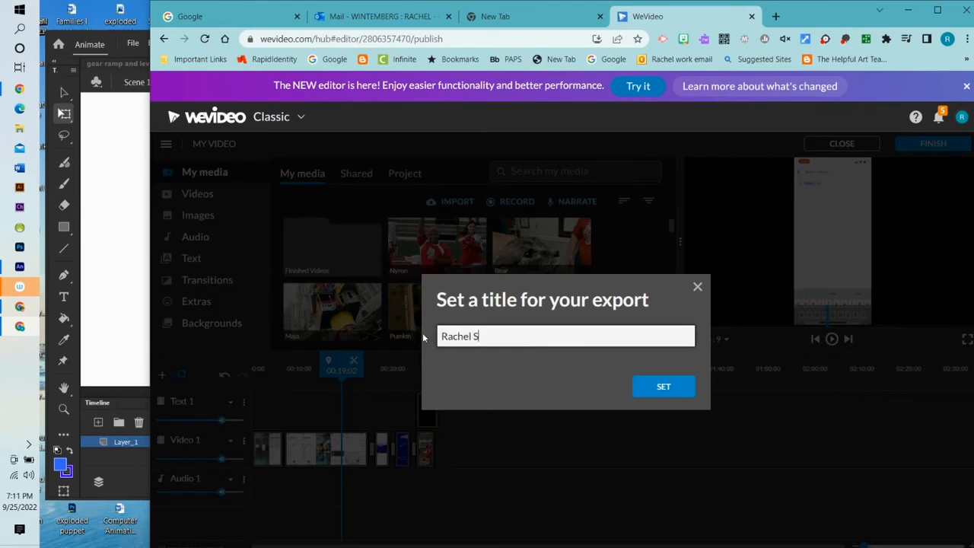
text(ample to show you how to use WE)
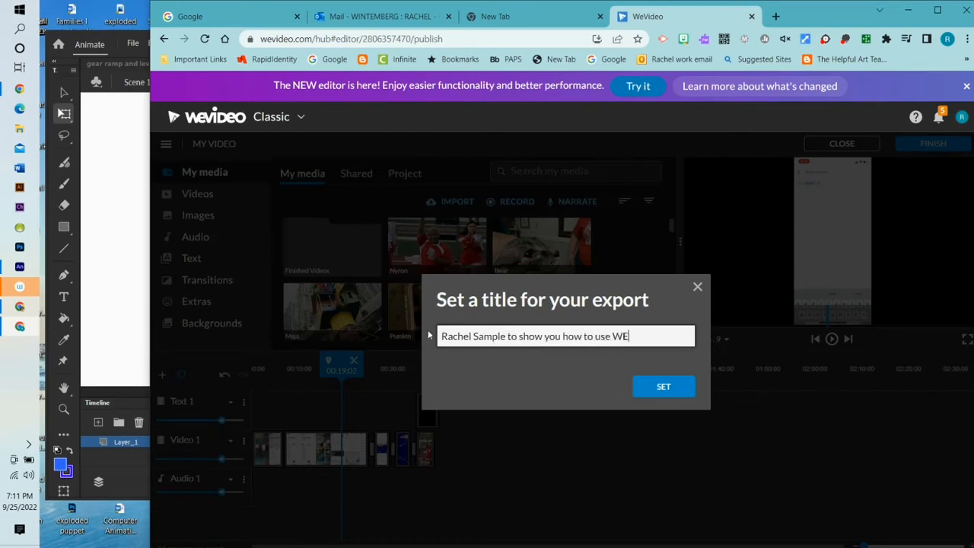
key(BackSpace)
text(eVideo)
click(664, 387)
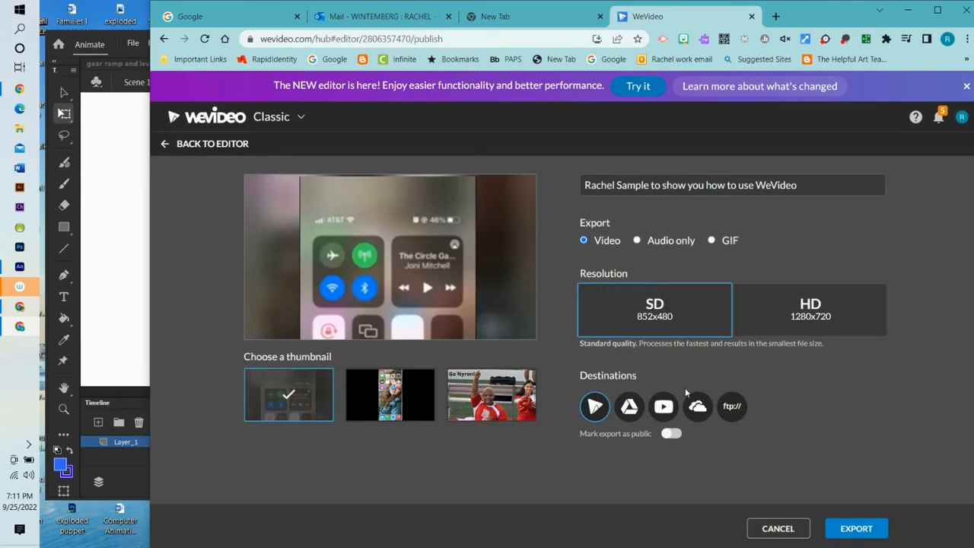
Step: Export the video with the cheerleading photo as thumbnail, HD 1280x720 resolution, and Google Drive added as a destination
click(466, 405)
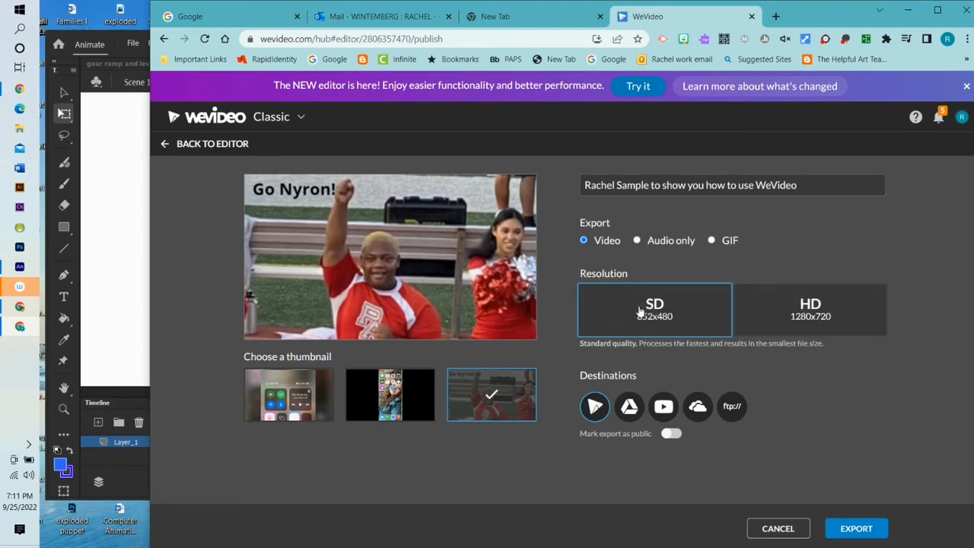
click(807, 318)
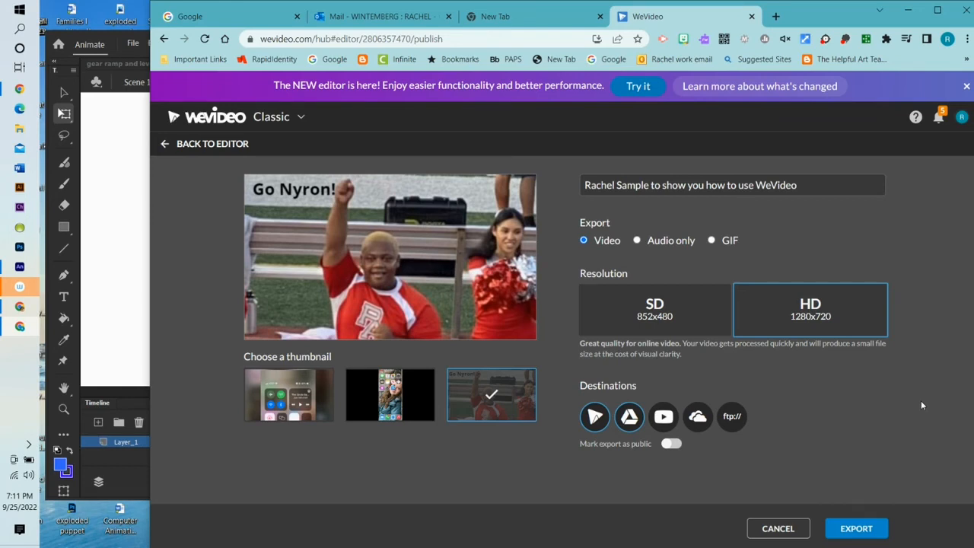
click(860, 529)
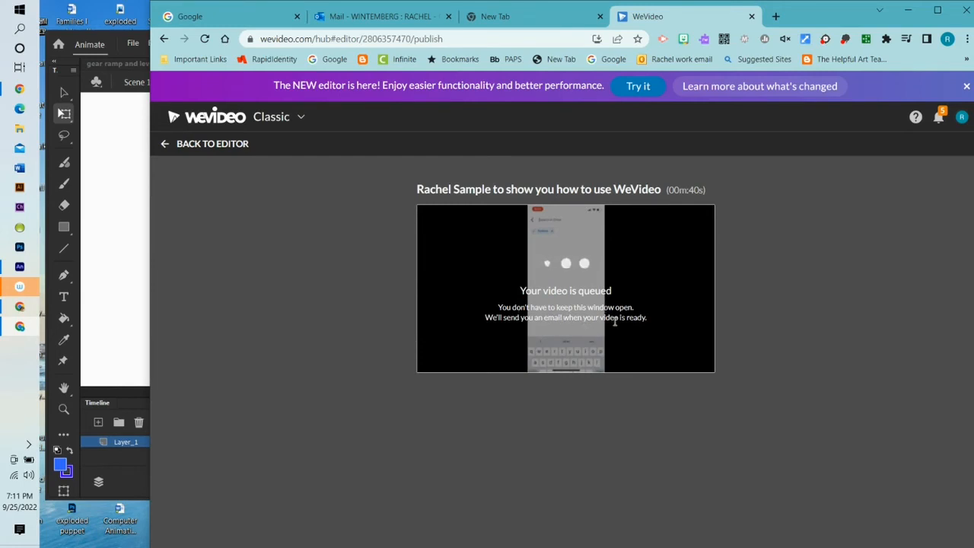
Step: Open Google Drive in a new browser tab and show the recent files
click(776, 17)
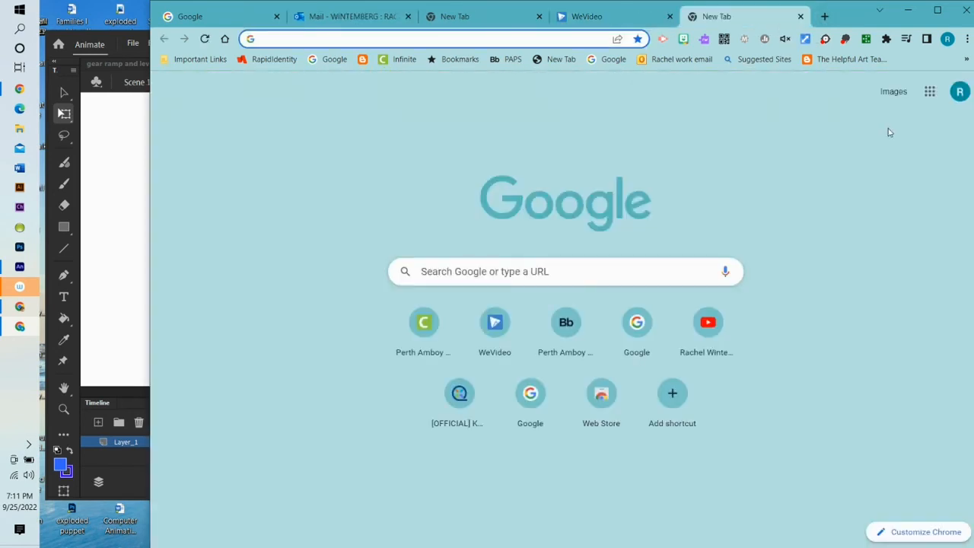
click(919, 93)
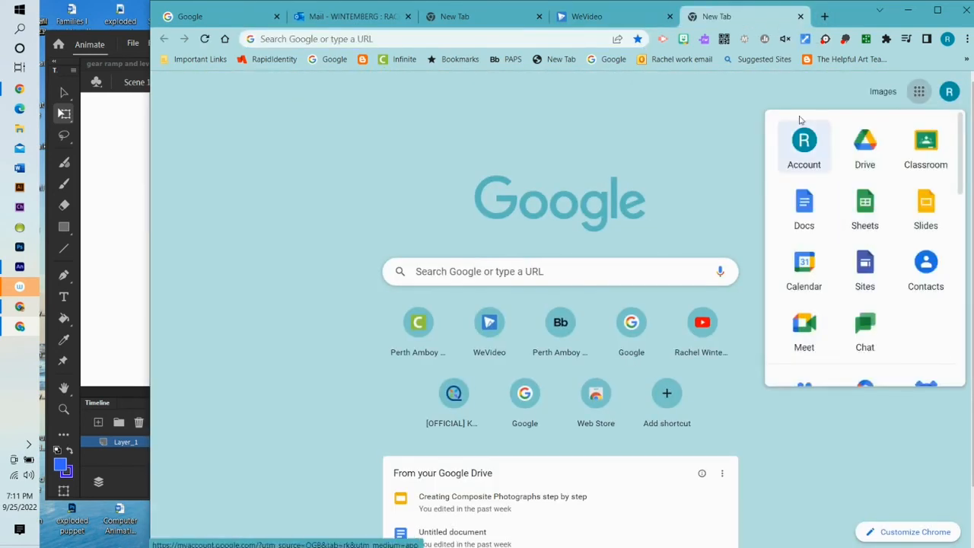
click(866, 145)
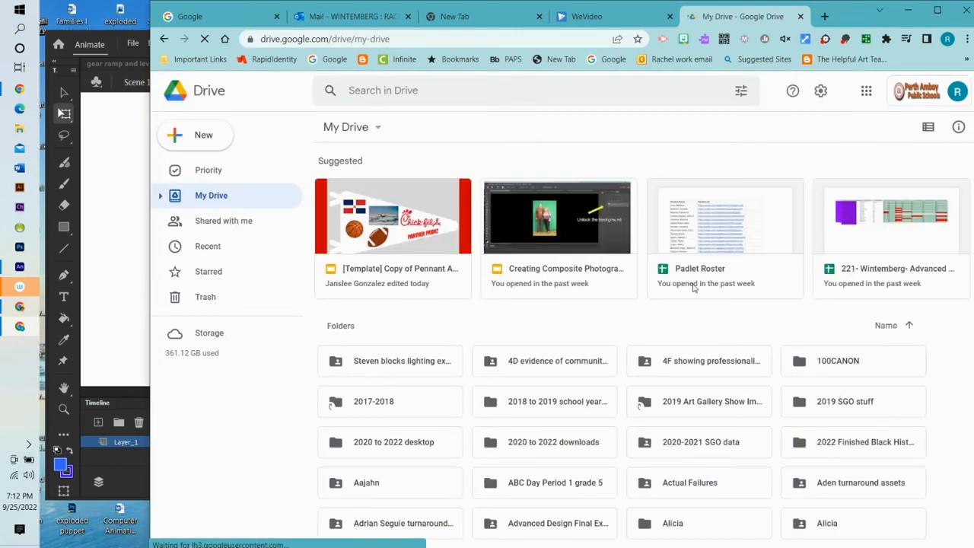
click(208, 248)
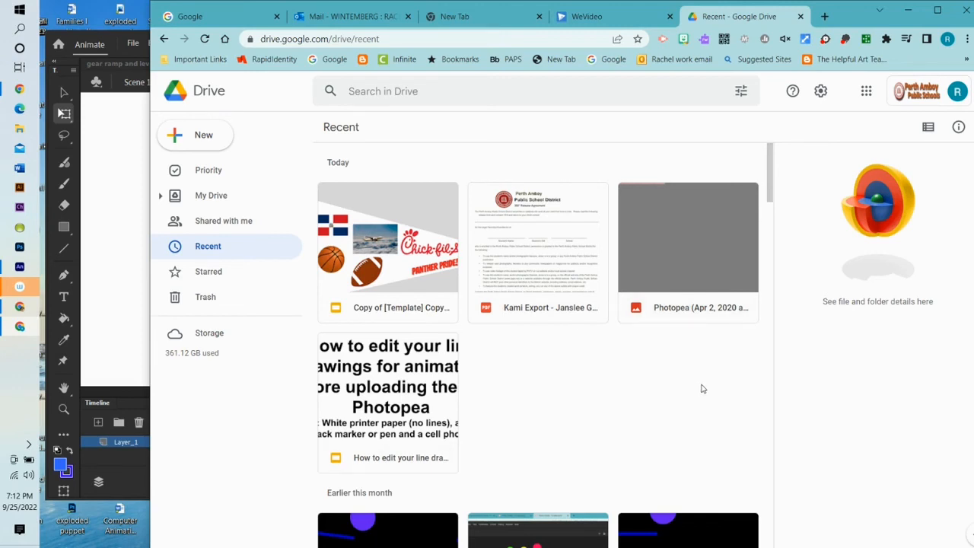
Step: Share "Copy of [Template] Copy of Pennant Activity" with anyone with the link, copy its link, and close the sharing dialog
right_click(421, 307)
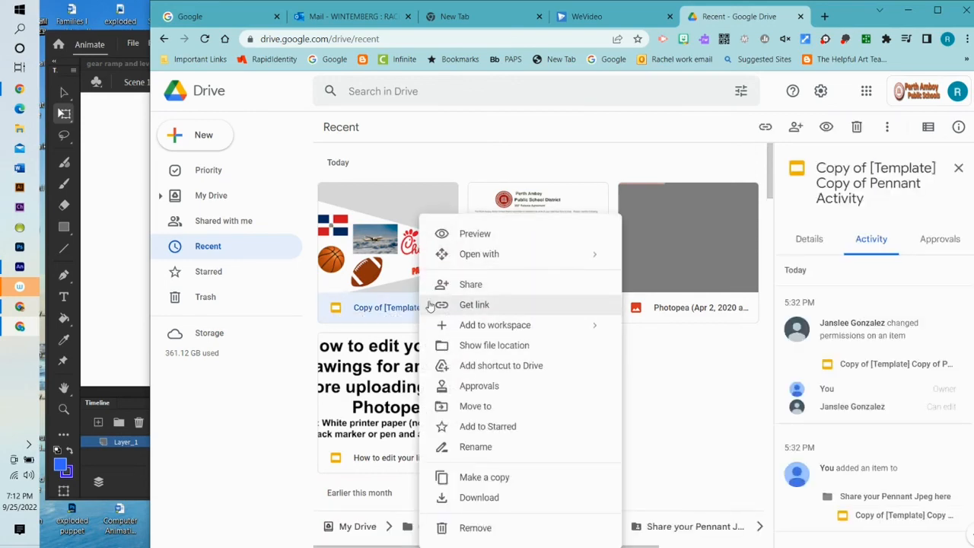
click(449, 285)
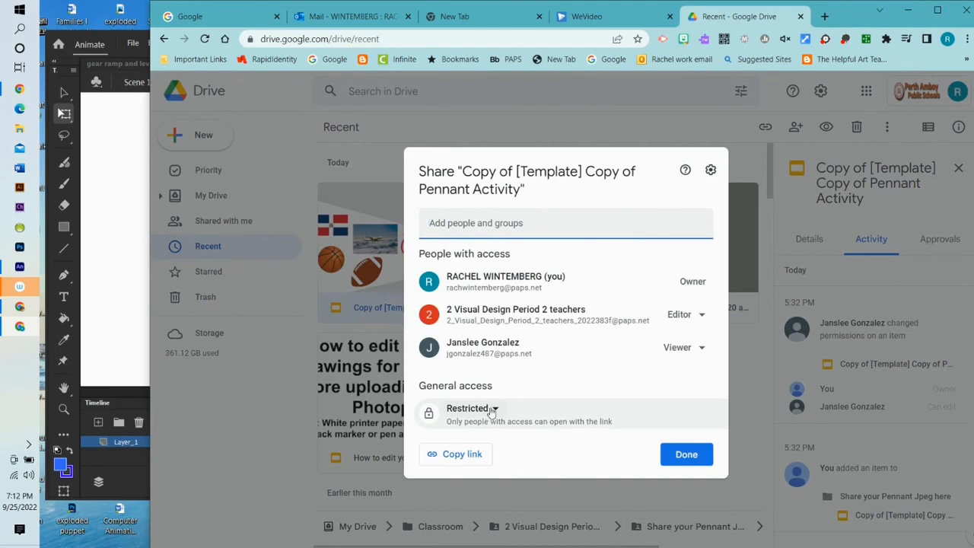
click(493, 410)
click(524, 388)
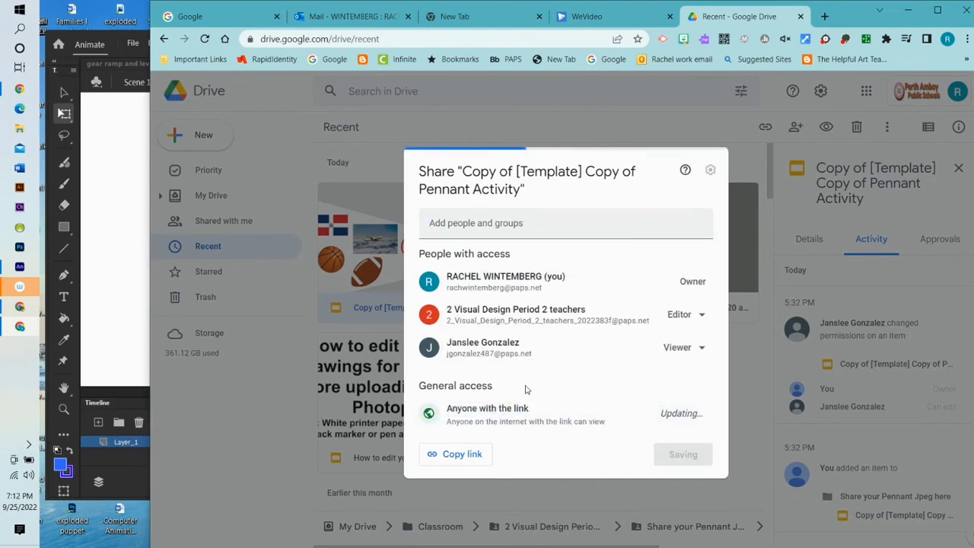
click(453, 455)
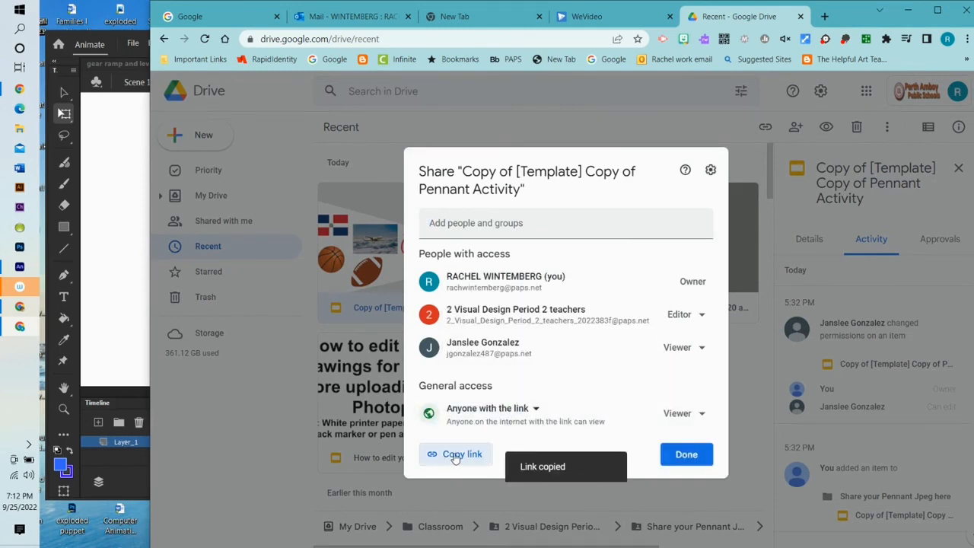
click(551, 120)
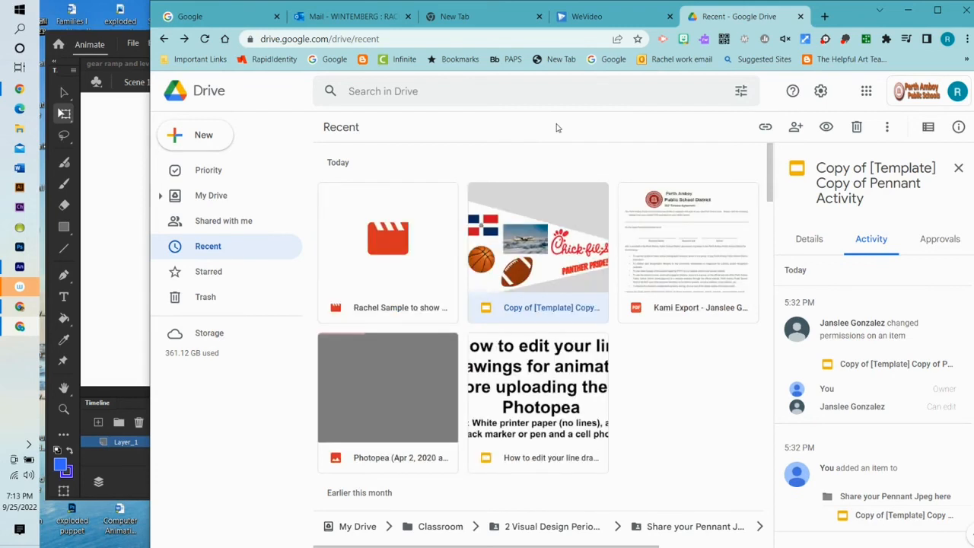
Step: Share the exported WeVideo sample MP4 with anyone with the link, copy its link, and finish sharing
click(442, 313)
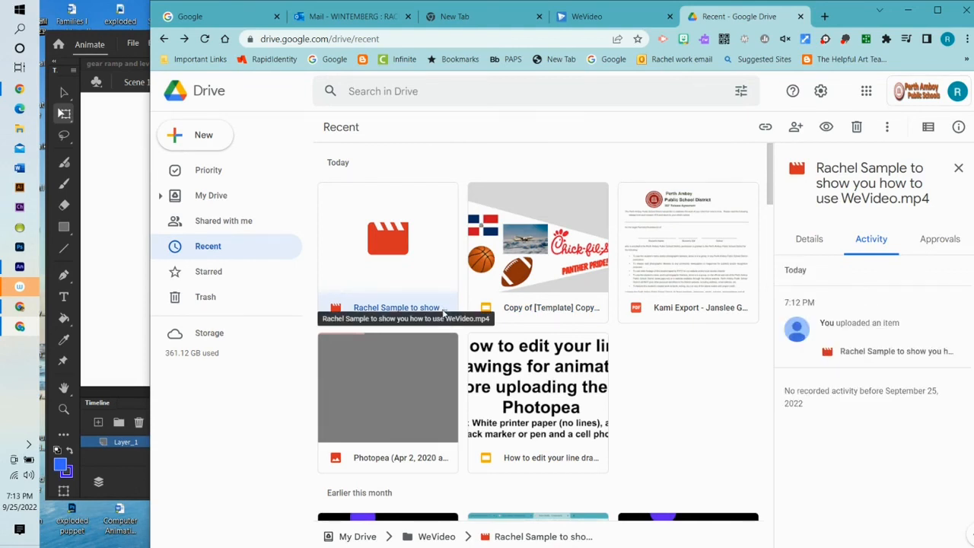
right_click(444, 313)
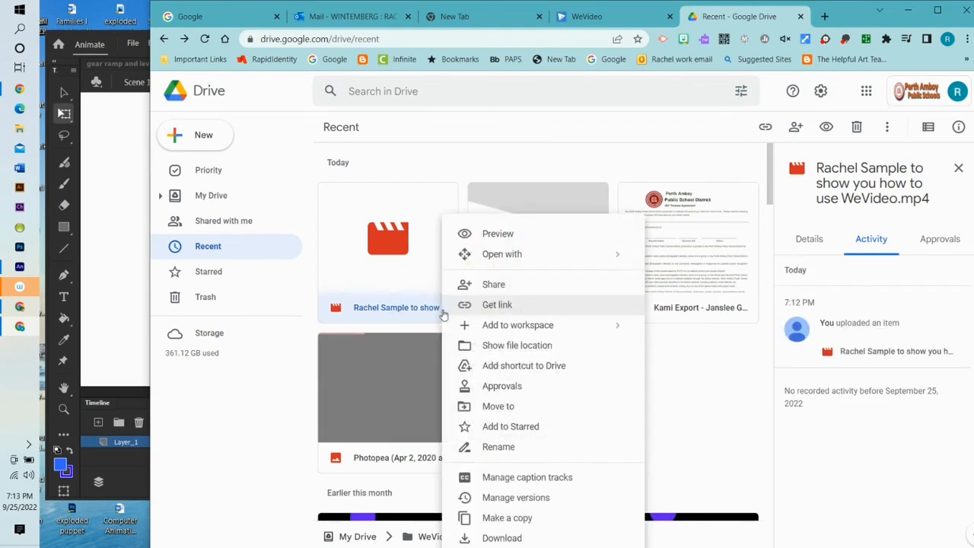
click(492, 286)
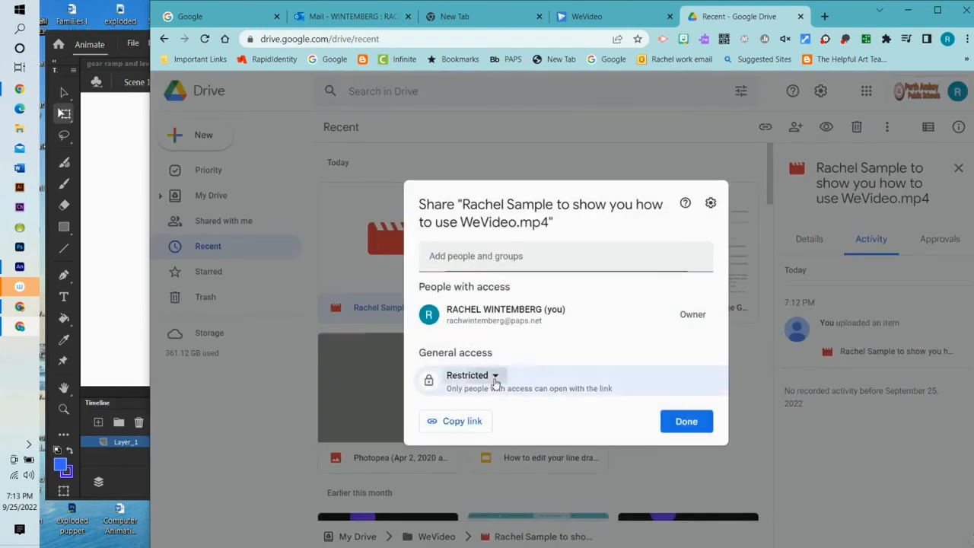
click(493, 378)
click(491, 487)
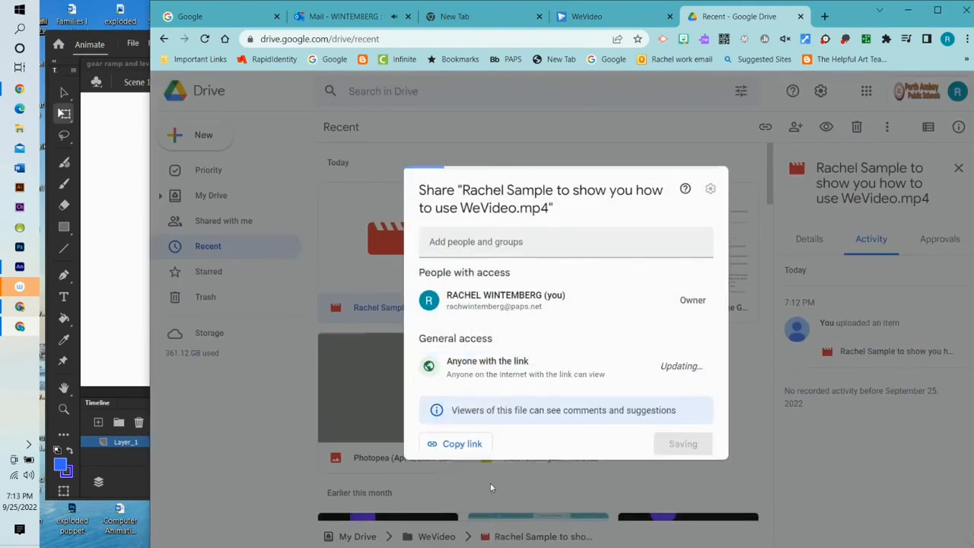
click(466, 441)
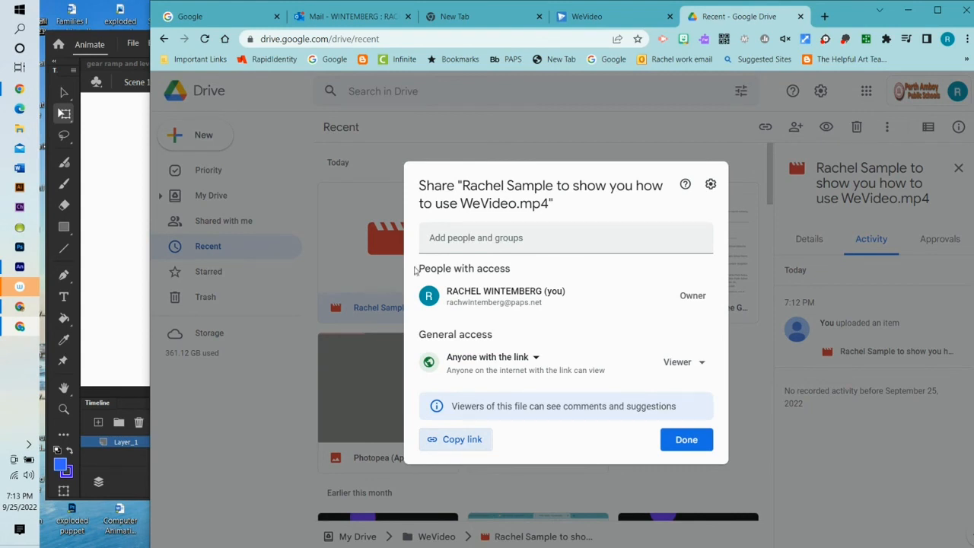
click(686, 440)
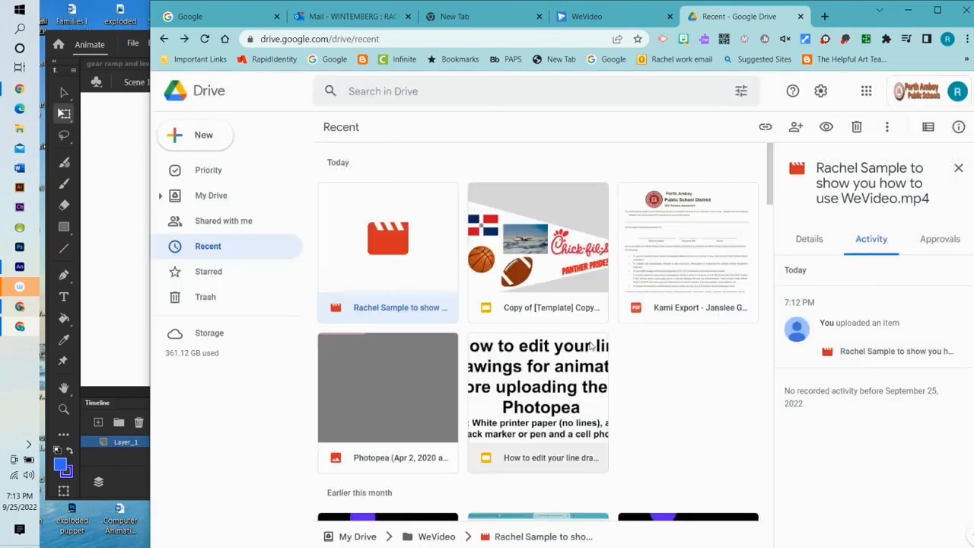
Step: Open the exported sample MP4 in Google Drive, download it to the computer, and close the Drive tab
double_click(401, 268)
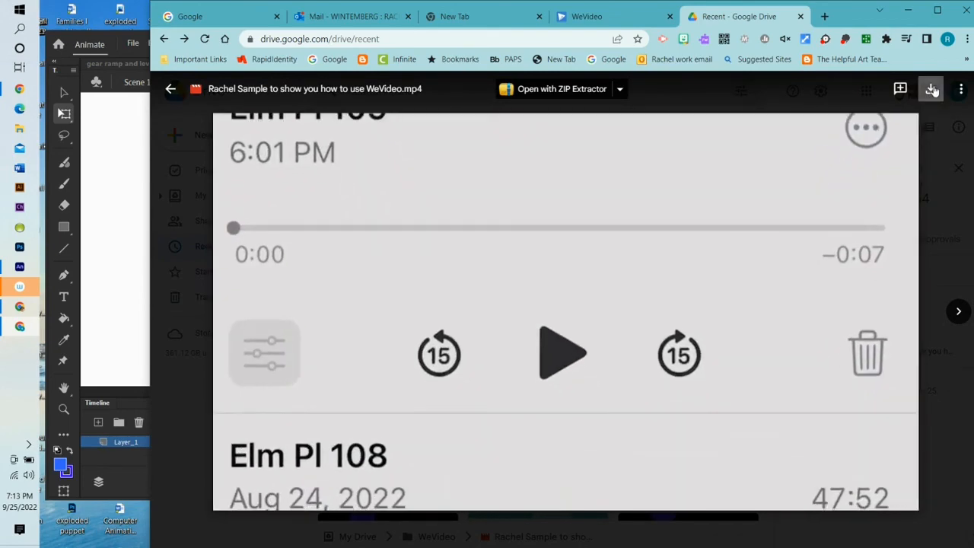
click(933, 90)
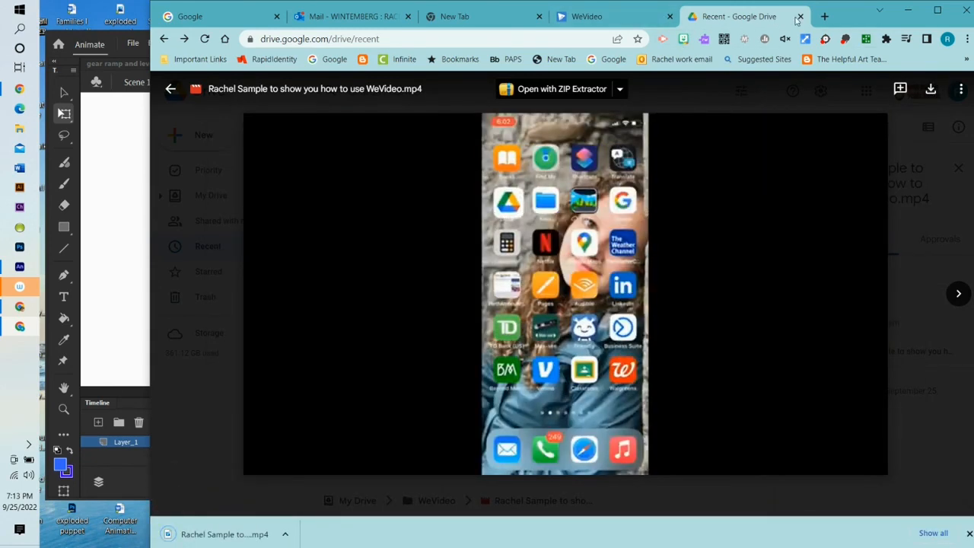
click(800, 16)
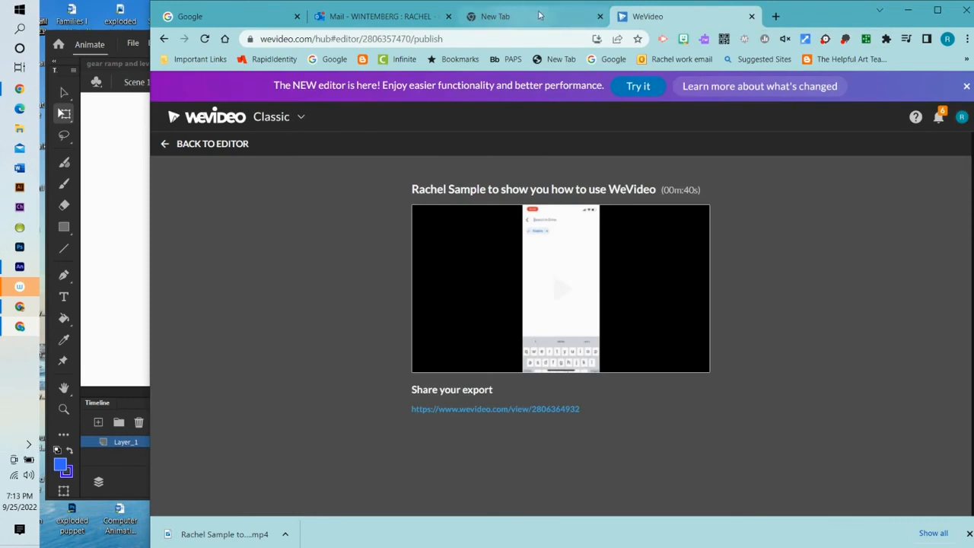
Step: Open Google Classroom in a new browser tab
click(777, 16)
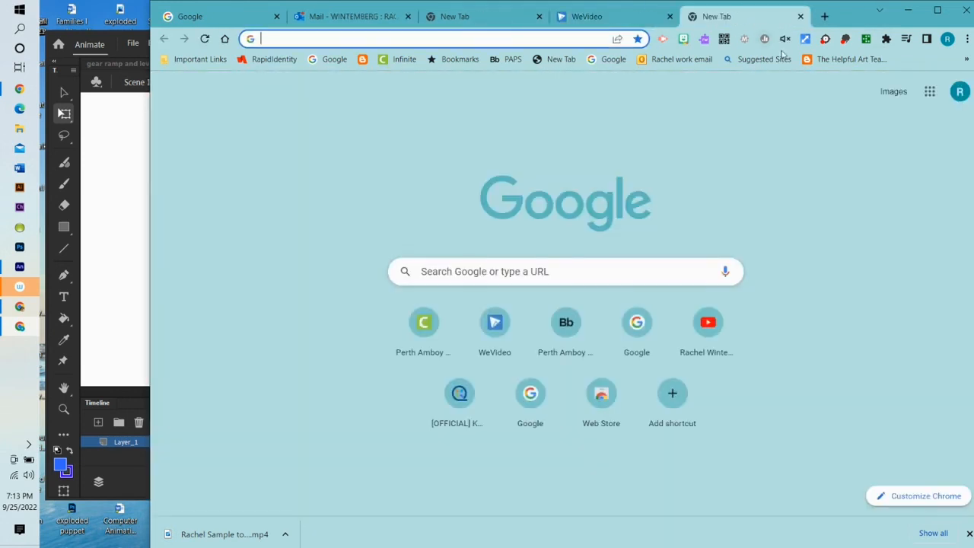
click(919, 91)
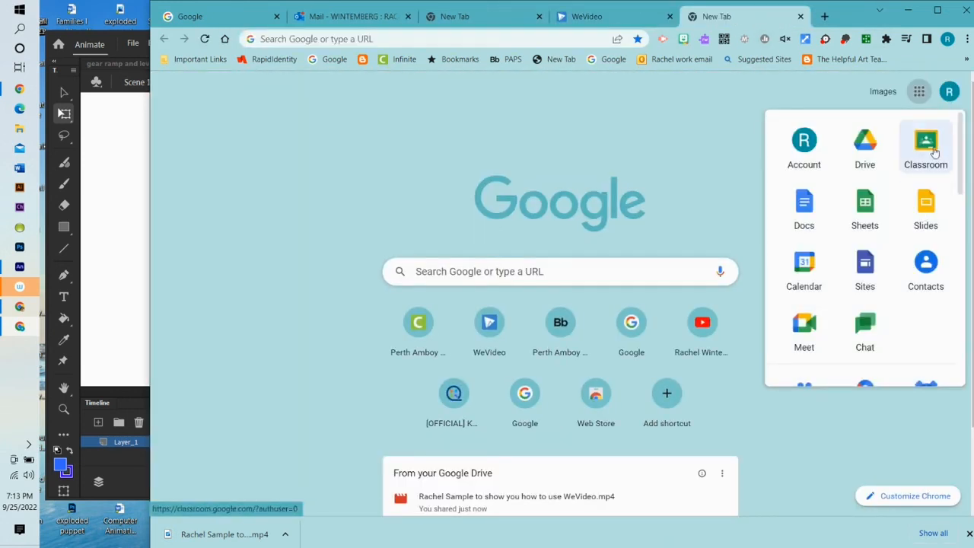
click(936, 155)
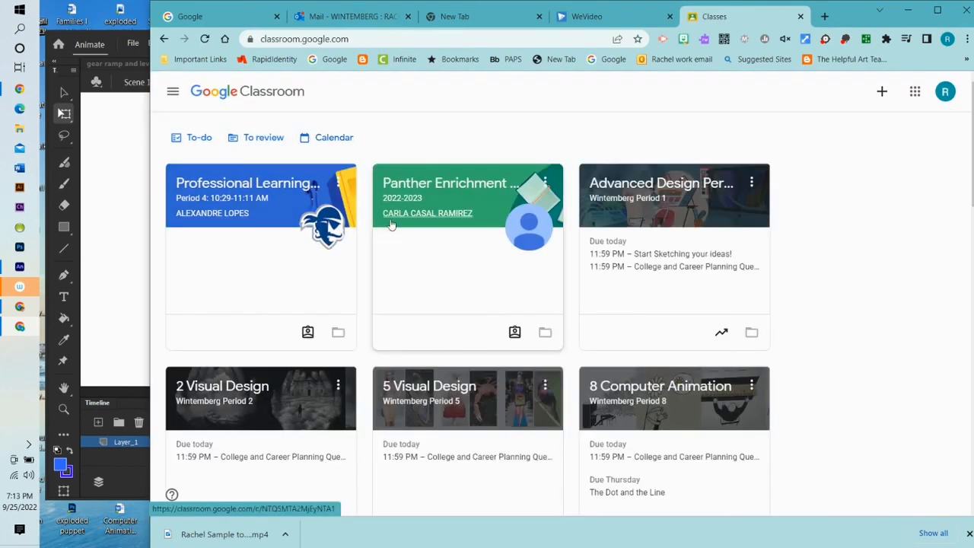
Step: Open the 9.26 Lesson Plans assignment in the VPA lesson plan collection class
scroll(409, 243, down, 1)
scroll(408, 243, down, 9)
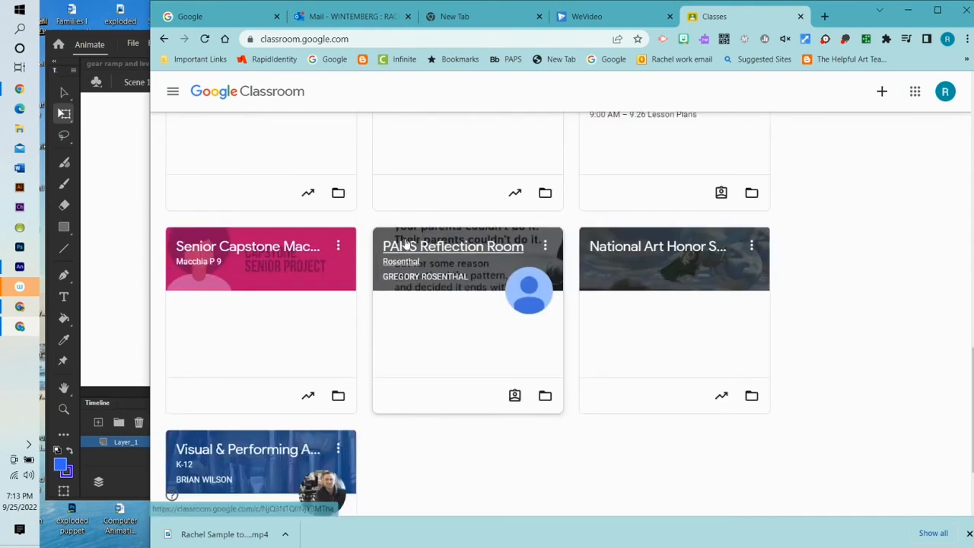
scroll(406, 243, up, 3)
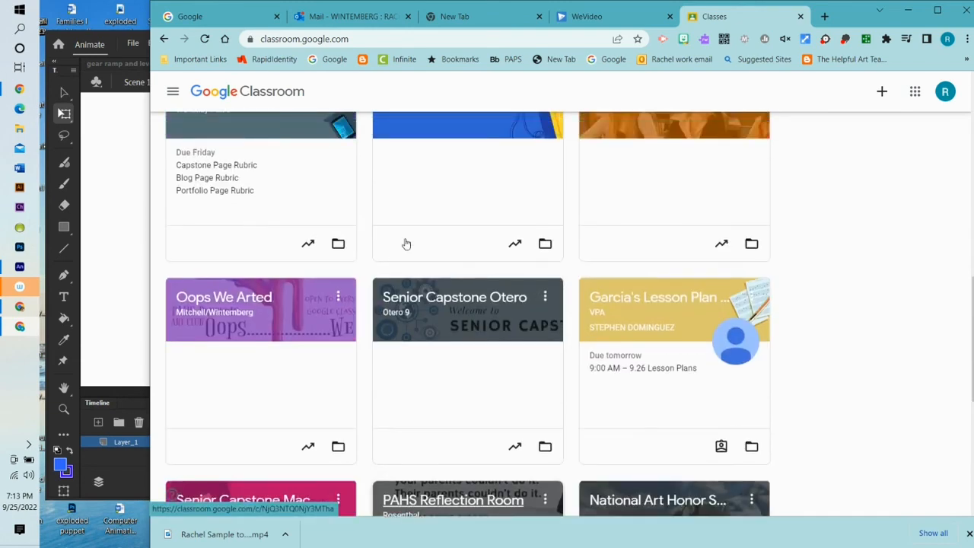
click(633, 302)
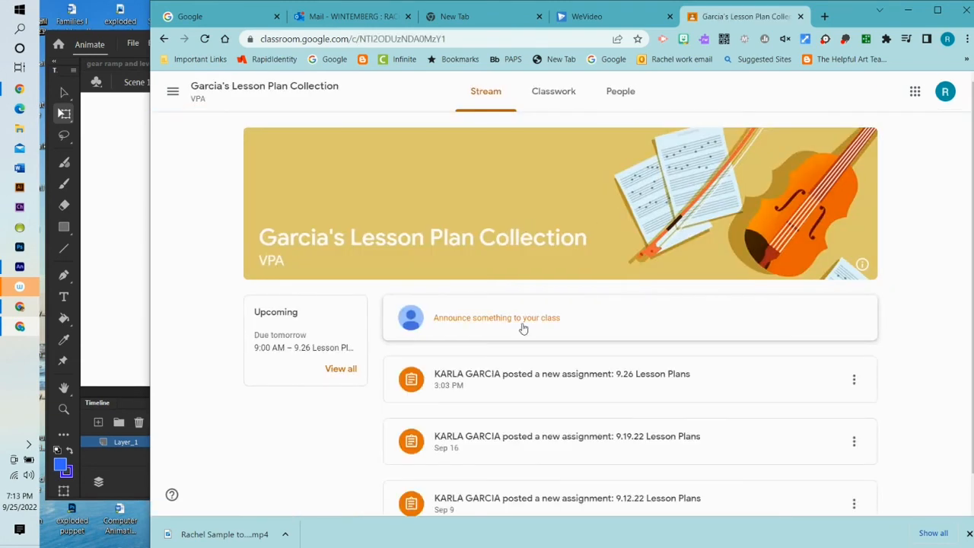
click(576, 389)
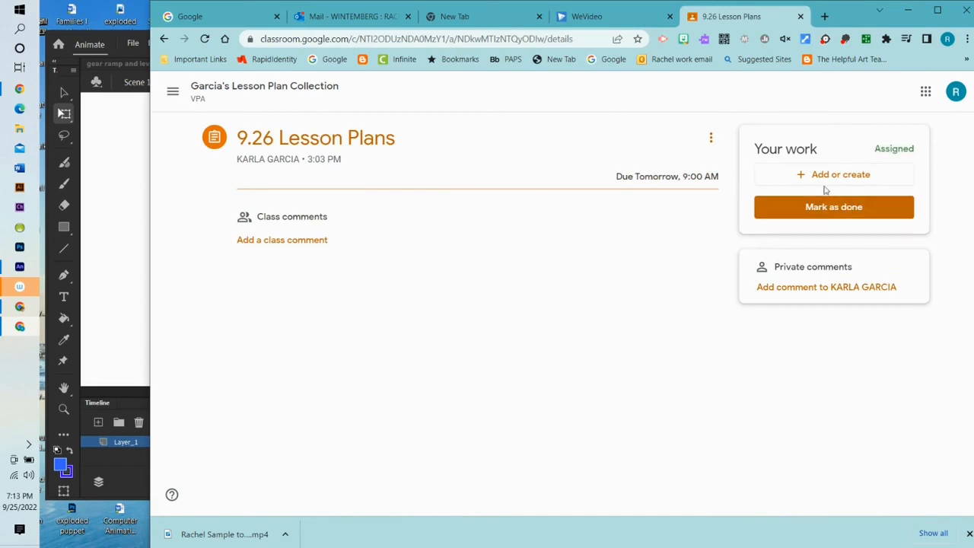
Step: Upload the WeVideo sample MP4 from the Downloads folder as a file attachment to the assignment, and remove the attachment
click(804, 176)
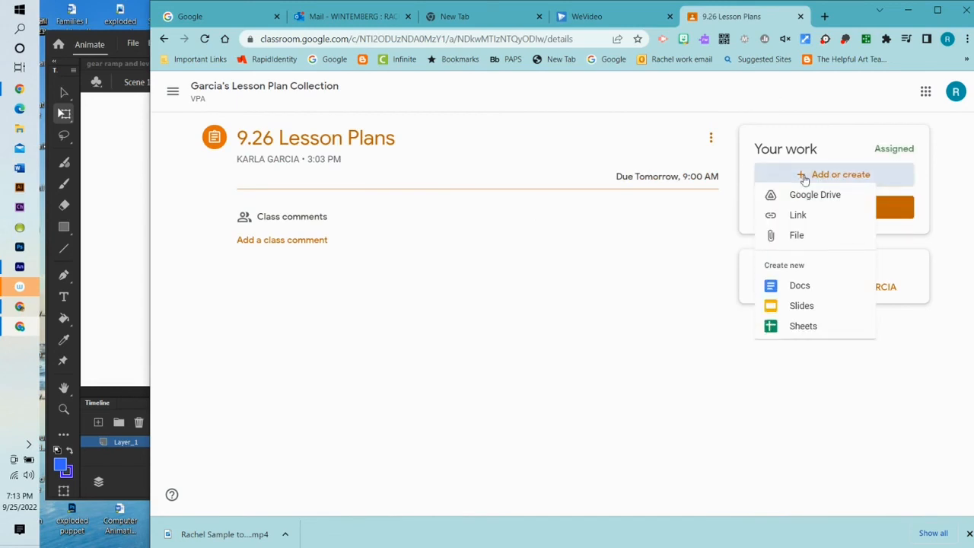
click(797, 243)
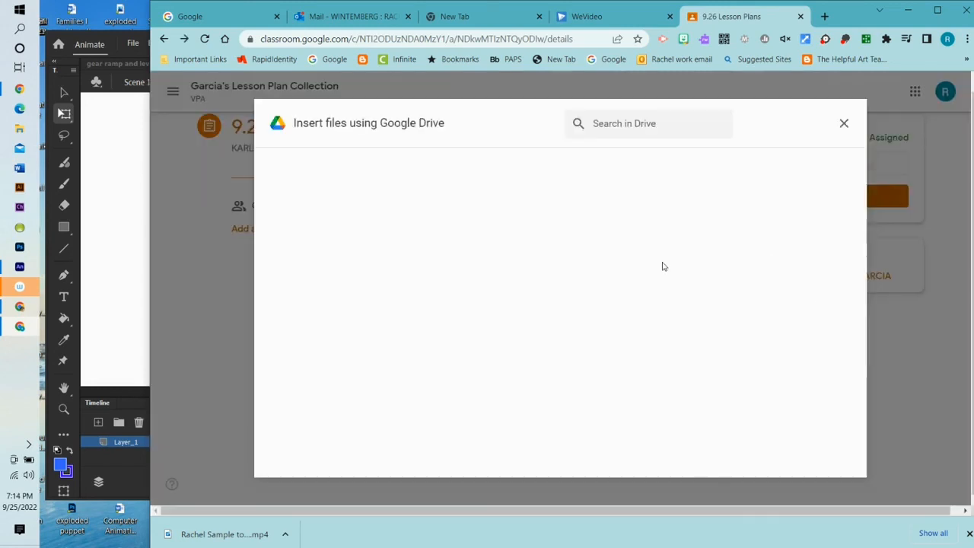
click(565, 369)
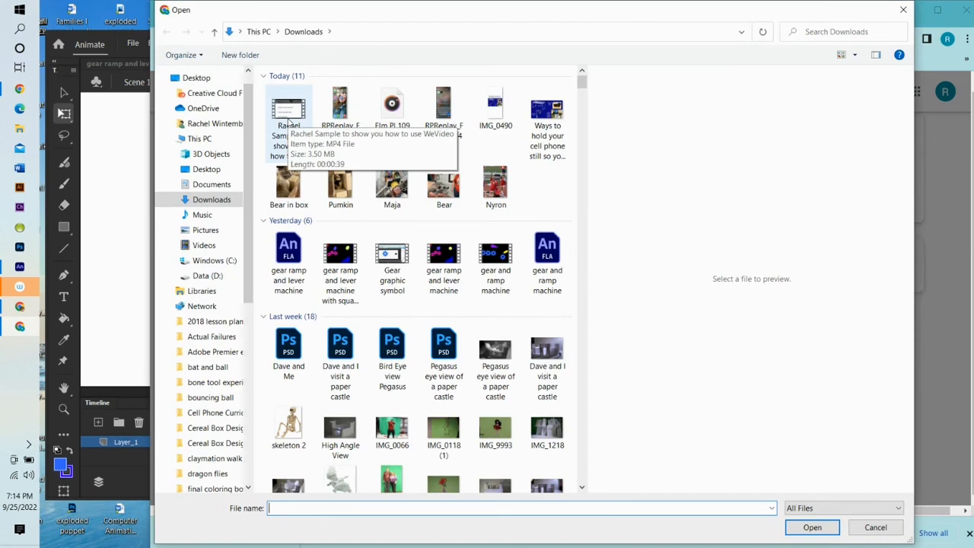
click(286, 117)
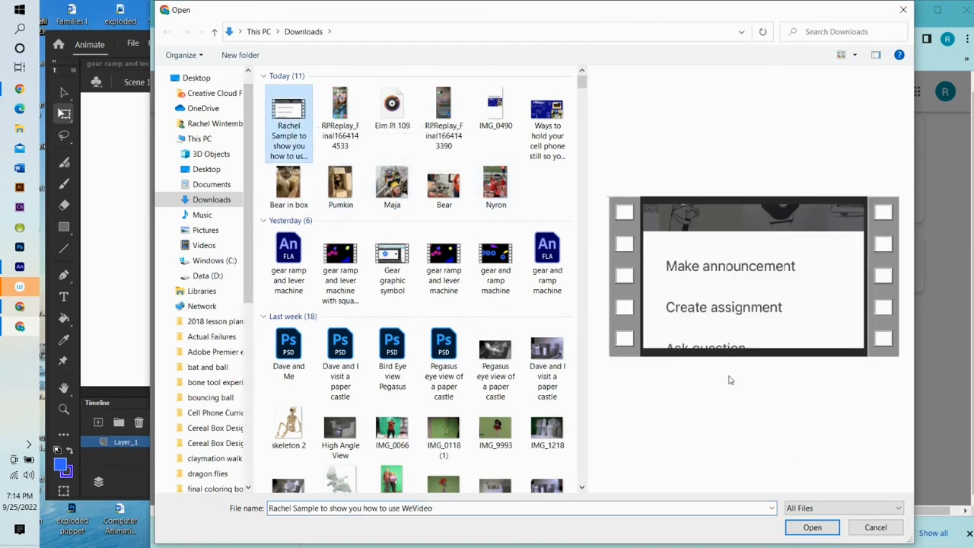
click(813, 528)
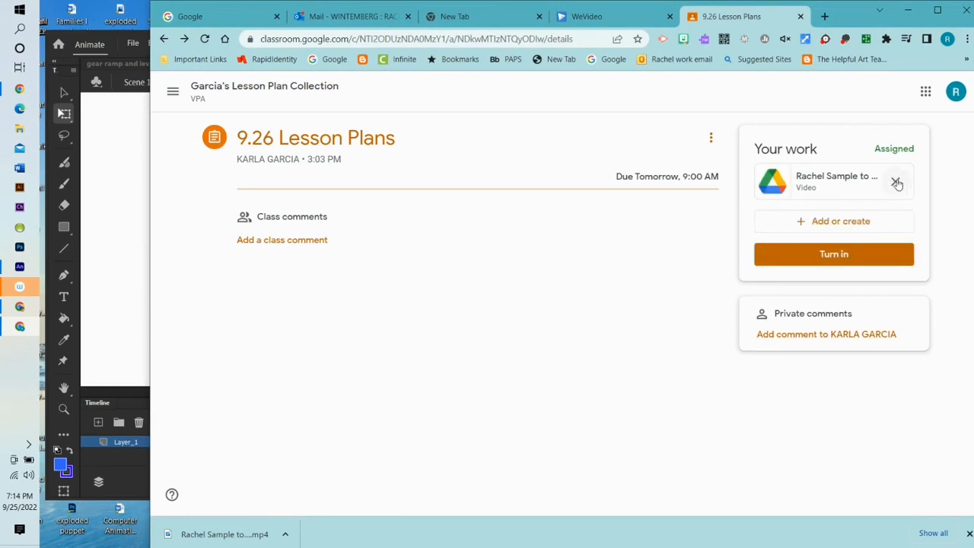
click(897, 183)
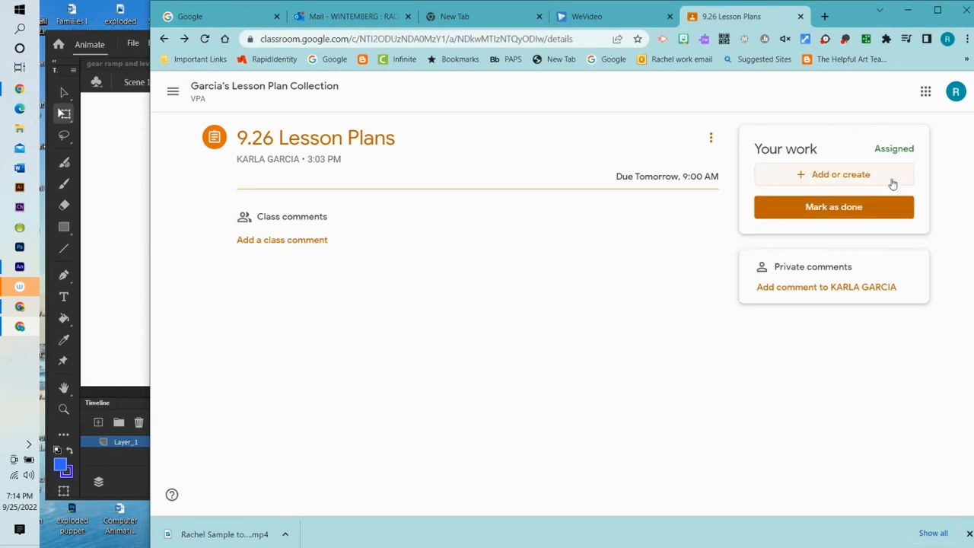